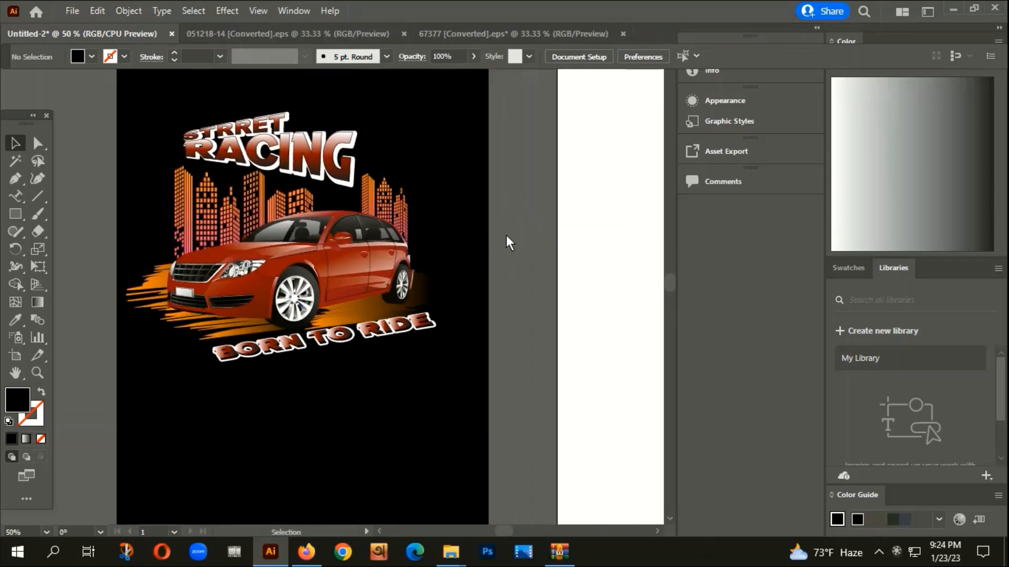
pyautogui.scroll(-1, 462, 254)
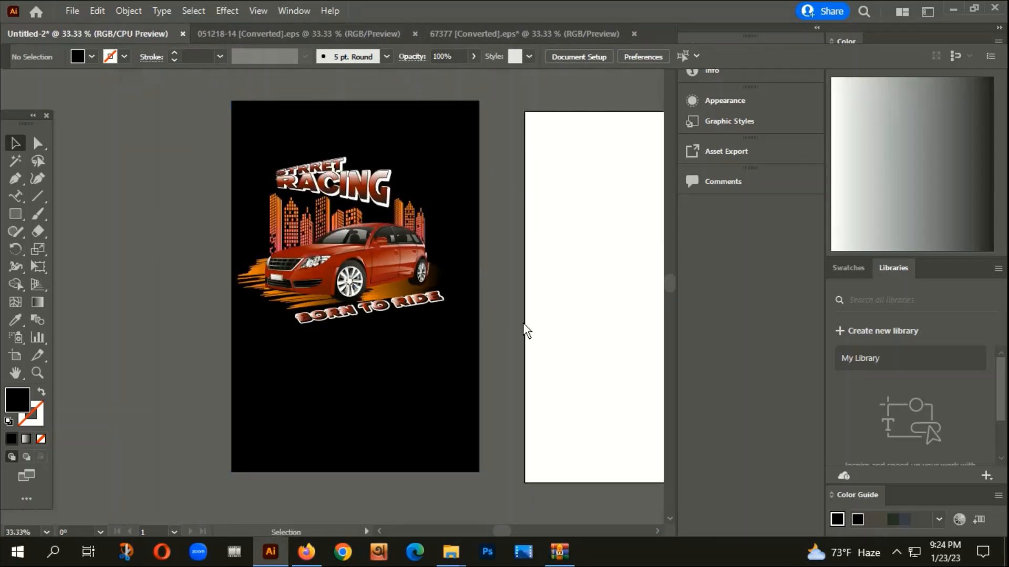
pyautogui.scroll(1, 322, 287)
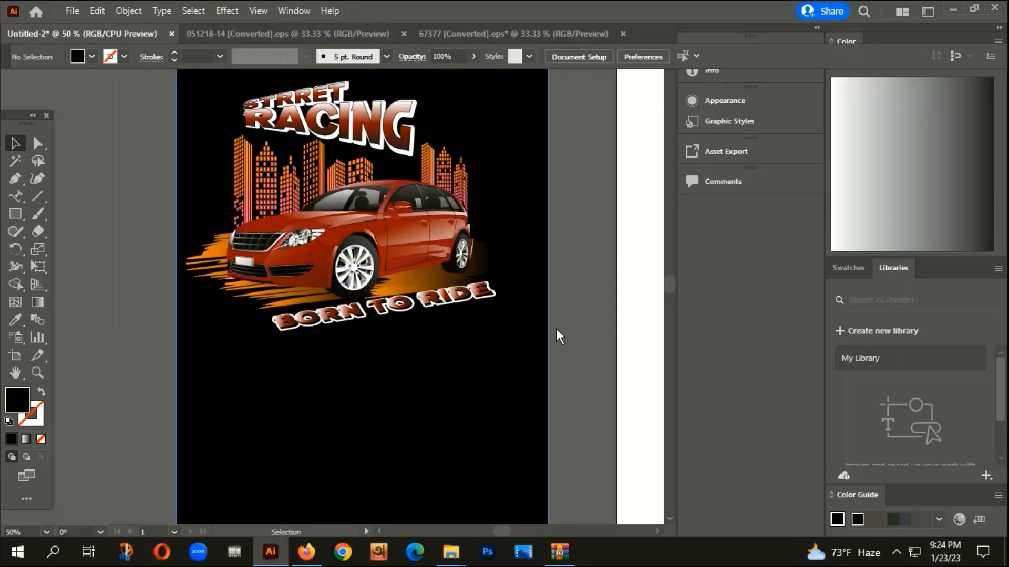
pyautogui.click(521, 261)
pyautogui.click(581, 267)
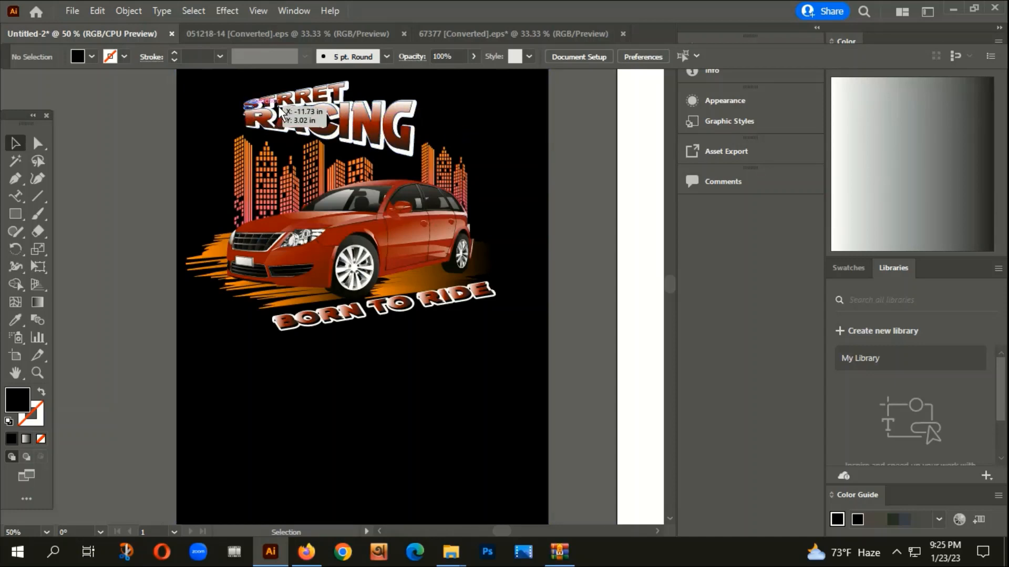
# Draw a black-filled rectangle that covers the whole blank artboard beside the finished Street Racing design, then deselect it
pyautogui.scroll(-1, 334, 331)
pyautogui.moveTo(528, 303); pyautogui.dragTo(378, 293)
pyautogui.scroll(1, 309, 240)
pyautogui.scroll(-1, 310, 240)
pyautogui.click(15, 215)
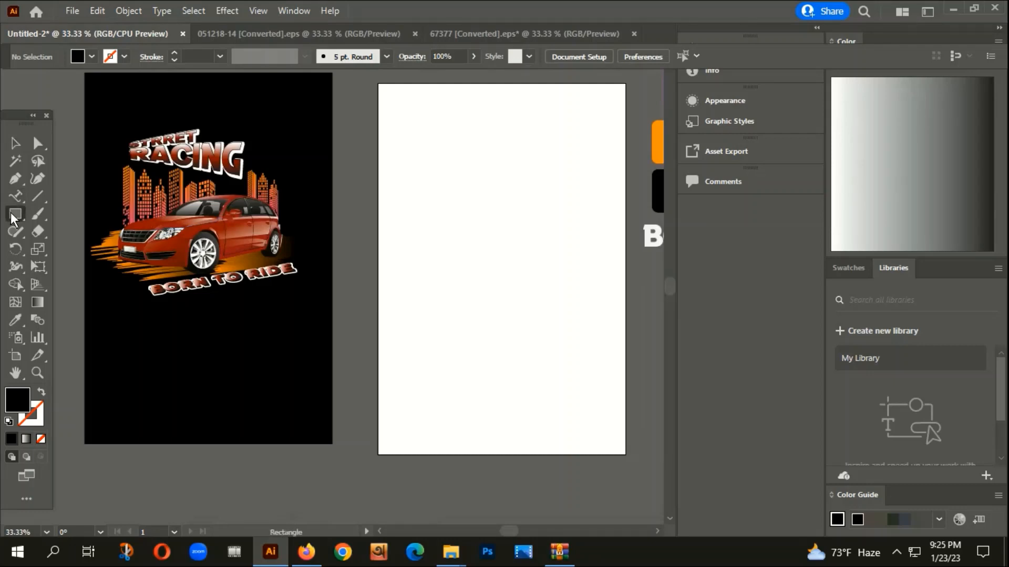
pyautogui.doubleClick(15, 403)
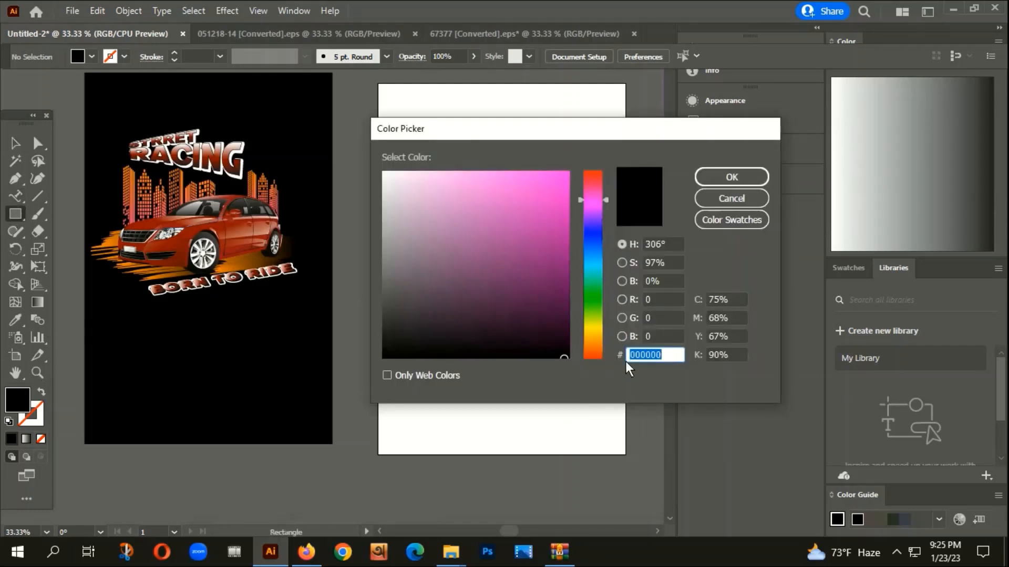
pyautogui.click(732, 177)
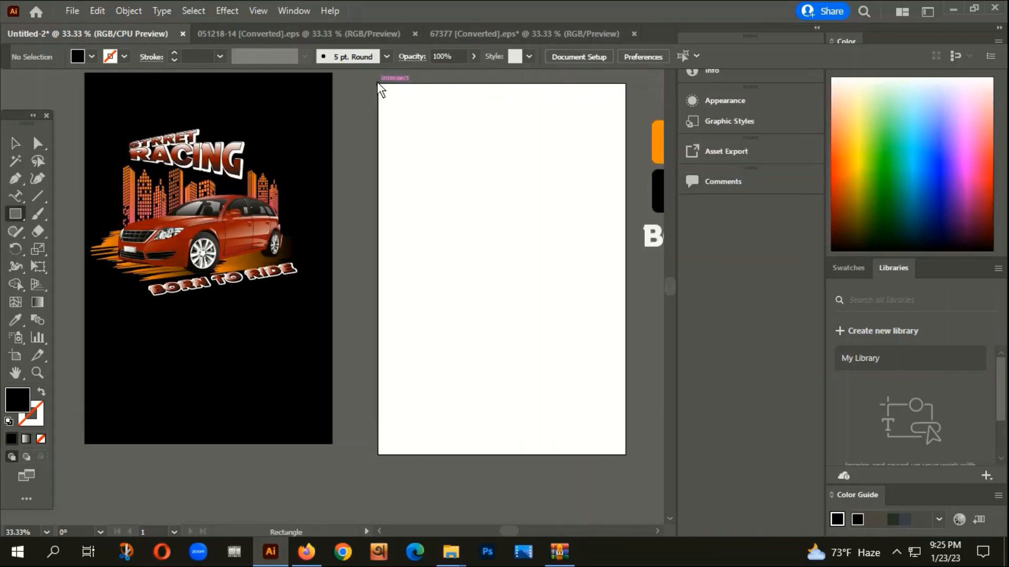
pyautogui.moveTo(379, 84); pyautogui.dragTo(625, 454)
pyautogui.hotkey('ctrl', 'shift', 'a')
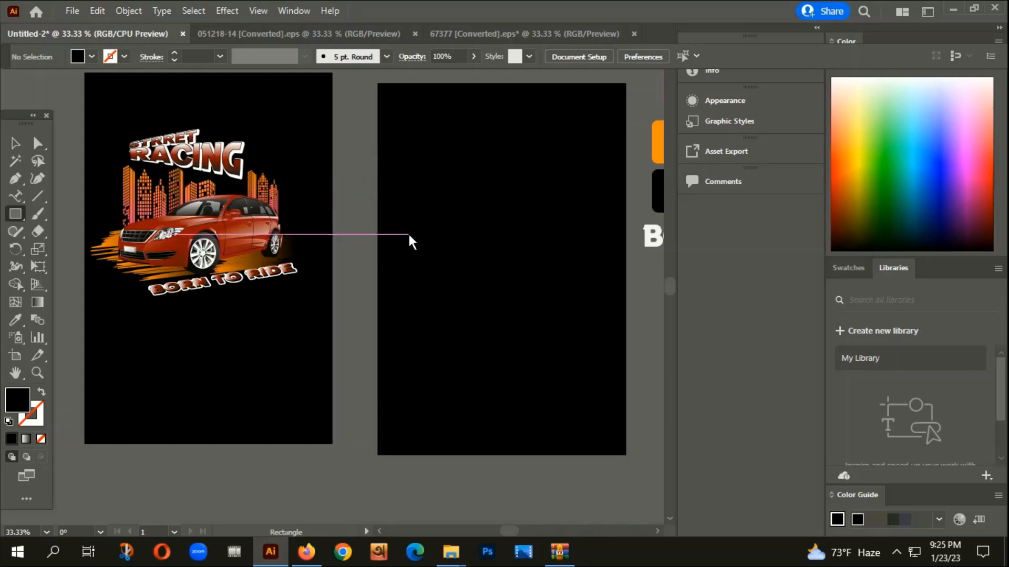
# Look over the finished car design, the new black artboard and the prepared color bars, lettering and building assets beside them
pyautogui.moveTo(10, 129); pyautogui.dragTo(13, 77)
pyautogui.scroll(-1, 153, 177)
pyautogui.press('space')
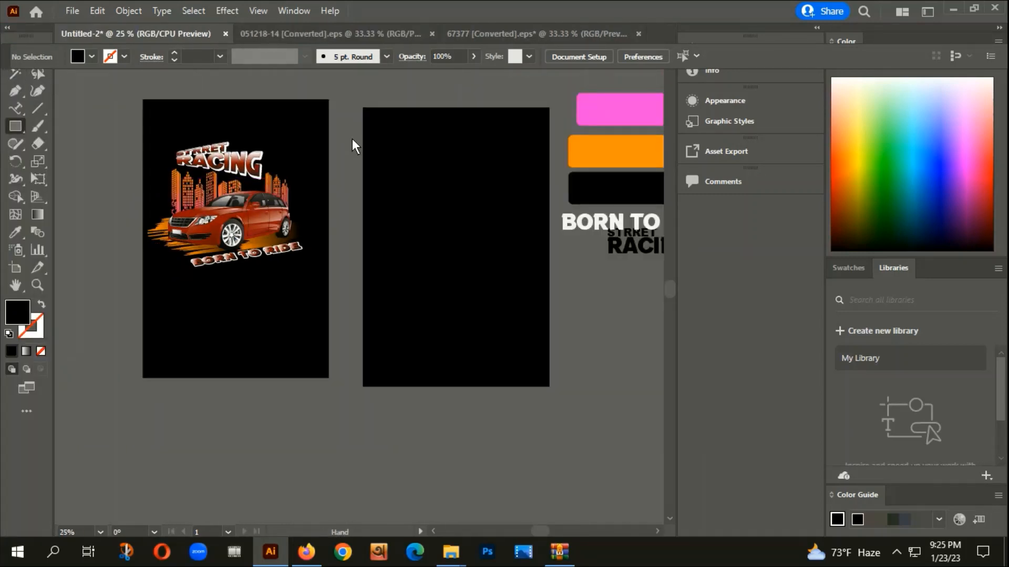
pyautogui.moveTo(353, 143); pyautogui.dragTo(355, 160)
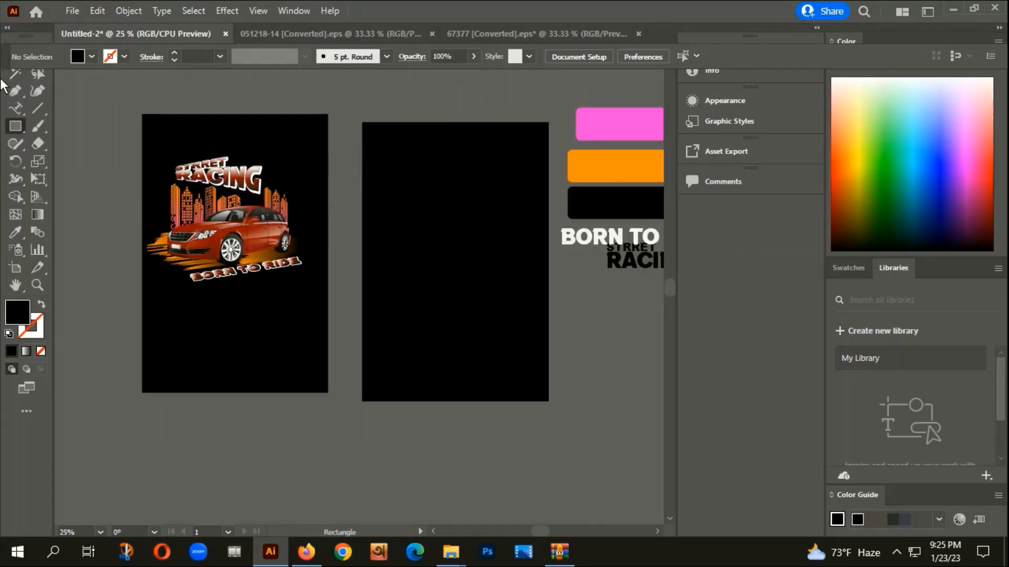
pyautogui.scroll(1, 184, 252)
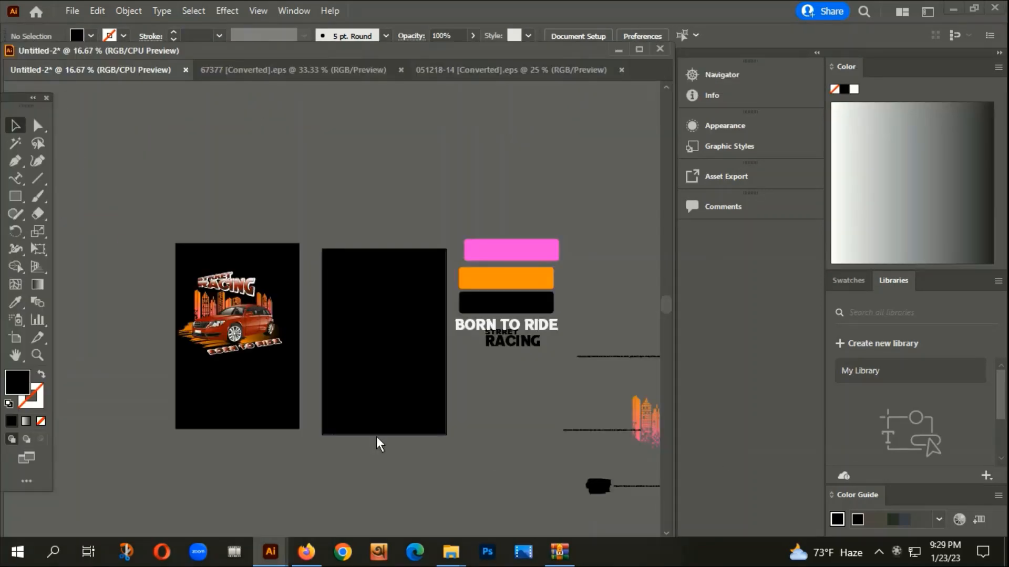
pyautogui.moveTo(376, 437); pyautogui.dragTo(433, 404)
pyautogui.scroll(2, 255, 342)
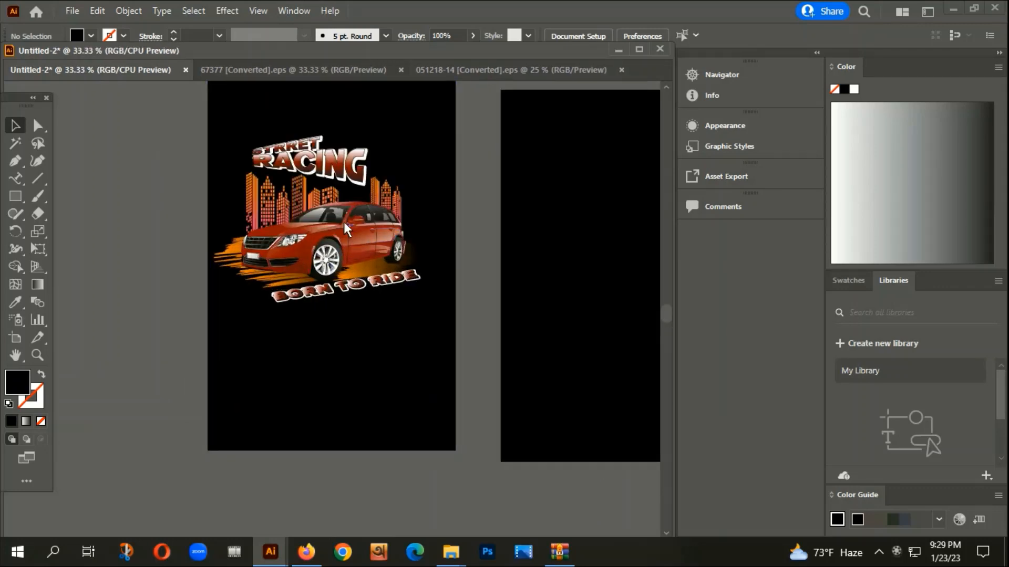
pyautogui.moveTo(390, 349); pyautogui.dragTo(282, 352)
pyautogui.scroll(-2, 286, 348)
pyautogui.moveTo(602, 340); pyautogui.dragTo(597, 316)
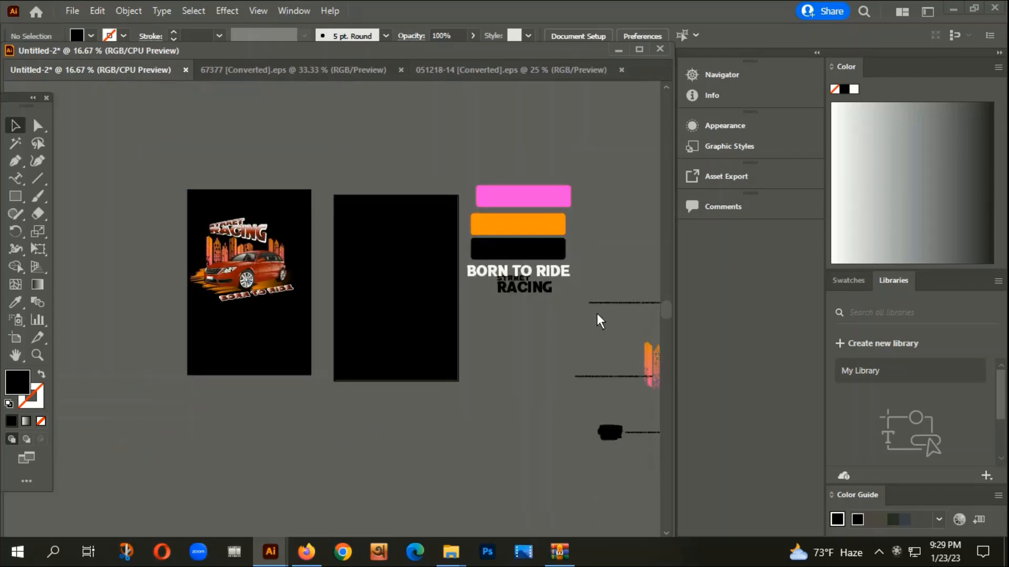
pyautogui.scroll(-1, 531, 326)
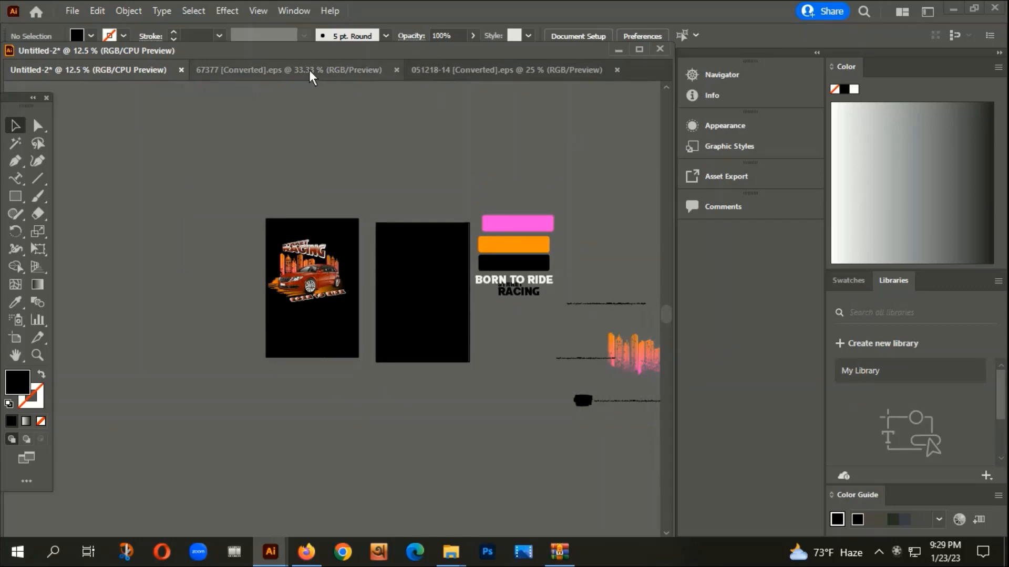
# Separate the red car from its shadow in 67377 [Converted].eps and cut it to the clipboard
pyautogui.click(264, 77)
pyautogui.moveTo(471, 273); pyautogui.dragTo(562, 226)
pyautogui.click(418, 320)
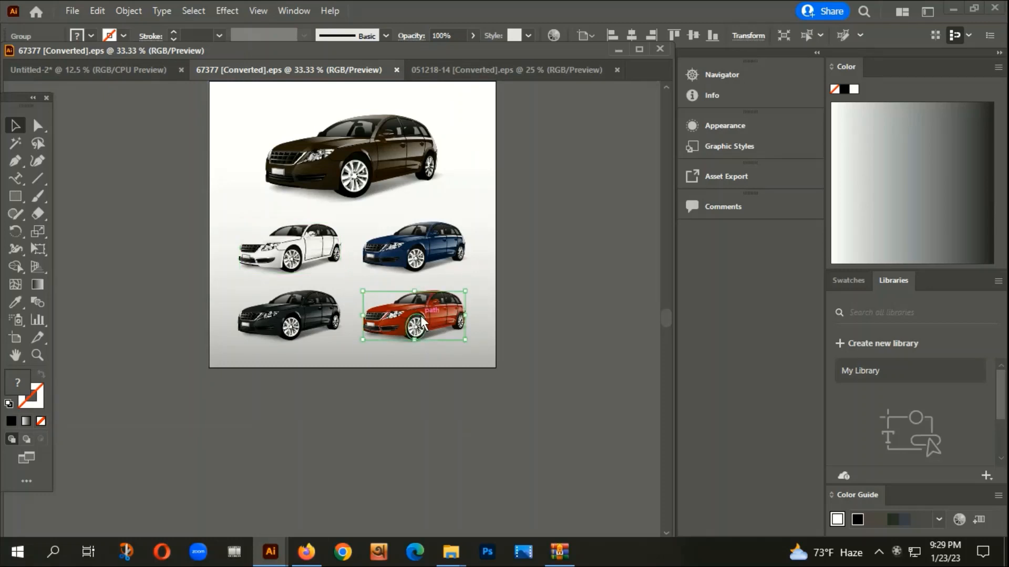
pyautogui.moveTo(421, 318); pyautogui.dragTo(427, 381)
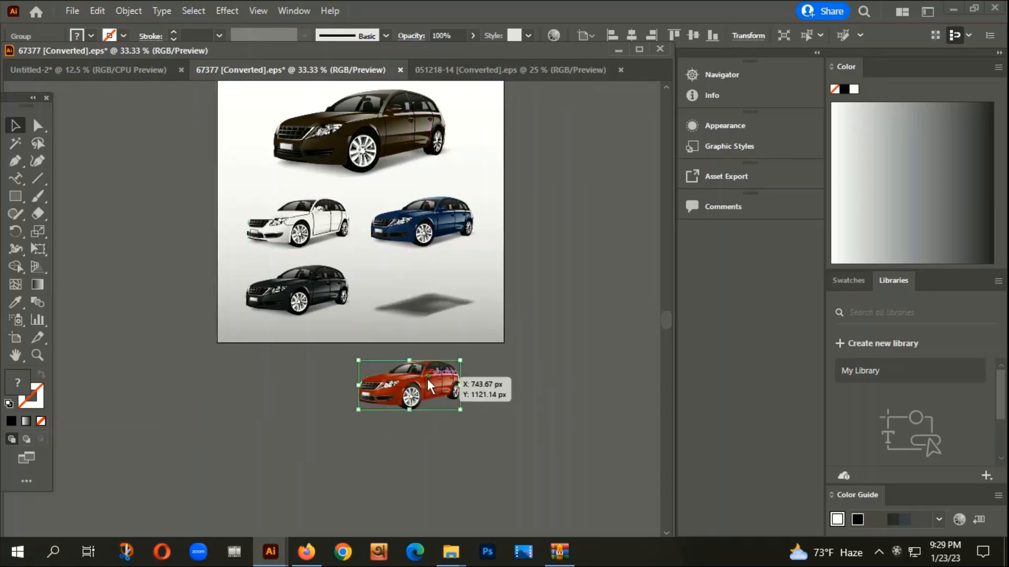
pyautogui.hotkey('ctrl', 'x')
# Paste the red car into Untitled-2, enlarge it and place it below the finished design's artboard
pyautogui.click(96, 70)
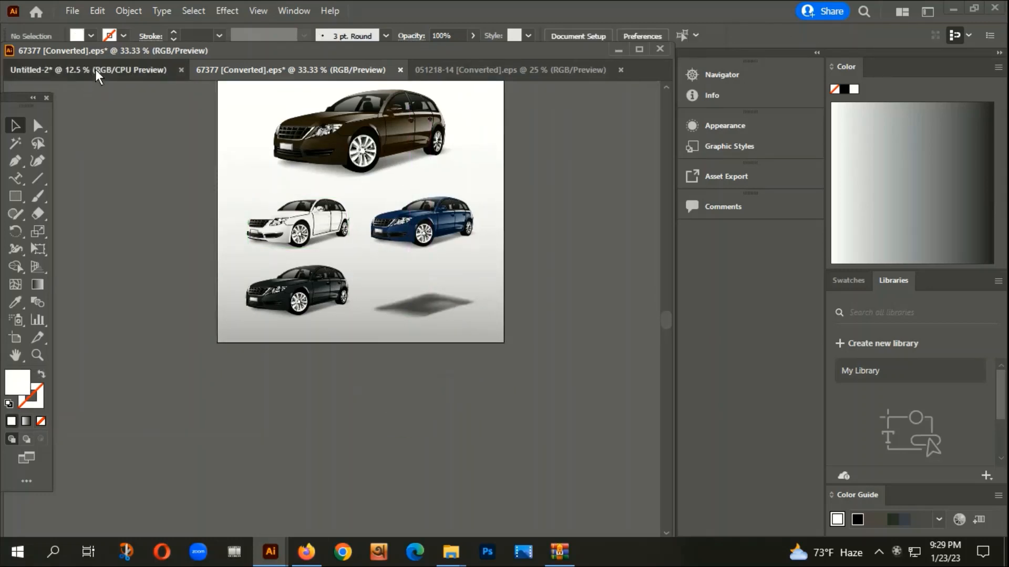
pyautogui.hotkey('ctrl', 'v')
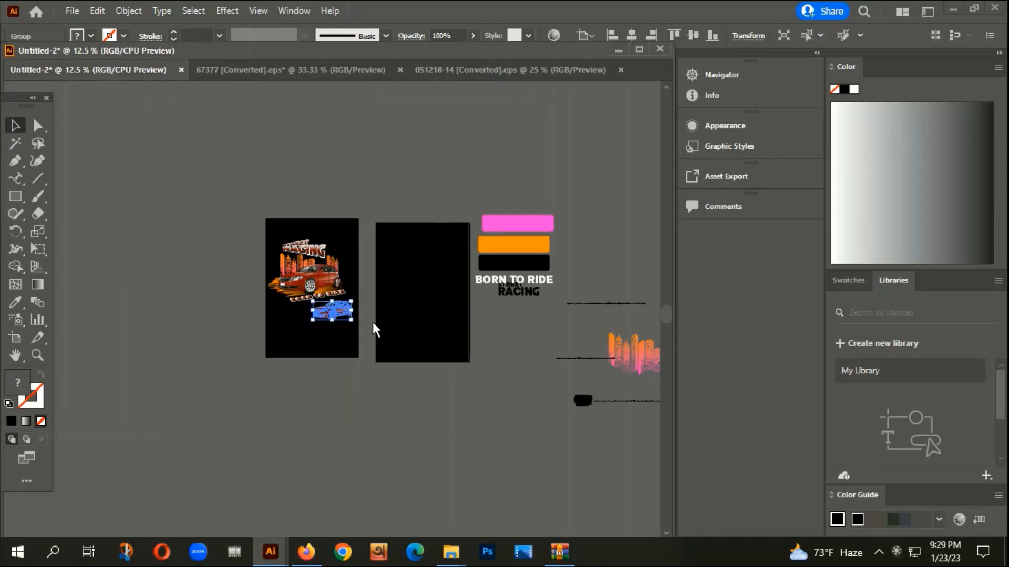
pyautogui.moveTo(335, 315); pyautogui.dragTo(426, 414)
pyautogui.moveTo(366, 368); pyautogui.dragTo(321, 432)
pyautogui.click(358, 309)
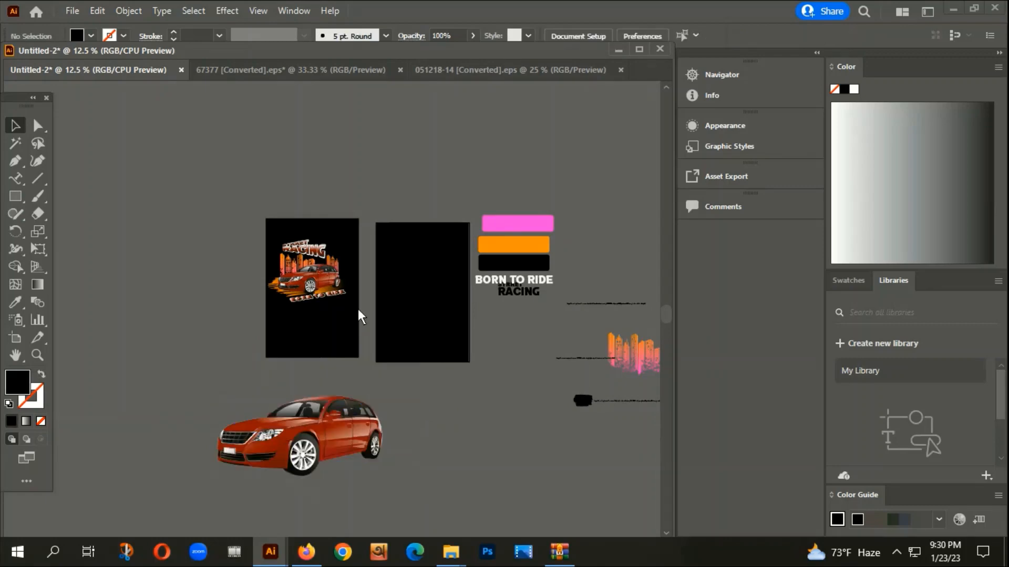
# Copy the black city buildings from 051218-14 [Converted].eps into Untitled-2 and place them to the right of the large red car
pyautogui.scroll(4, 335, 279)
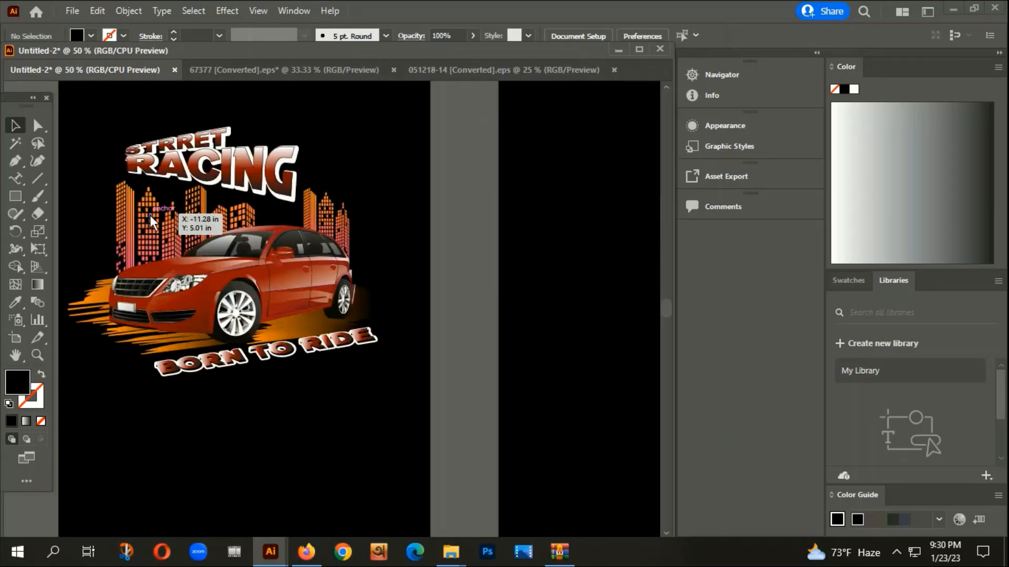
pyautogui.scroll(-1, 151, 220)
pyautogui.scroll(-3, 292, 259)
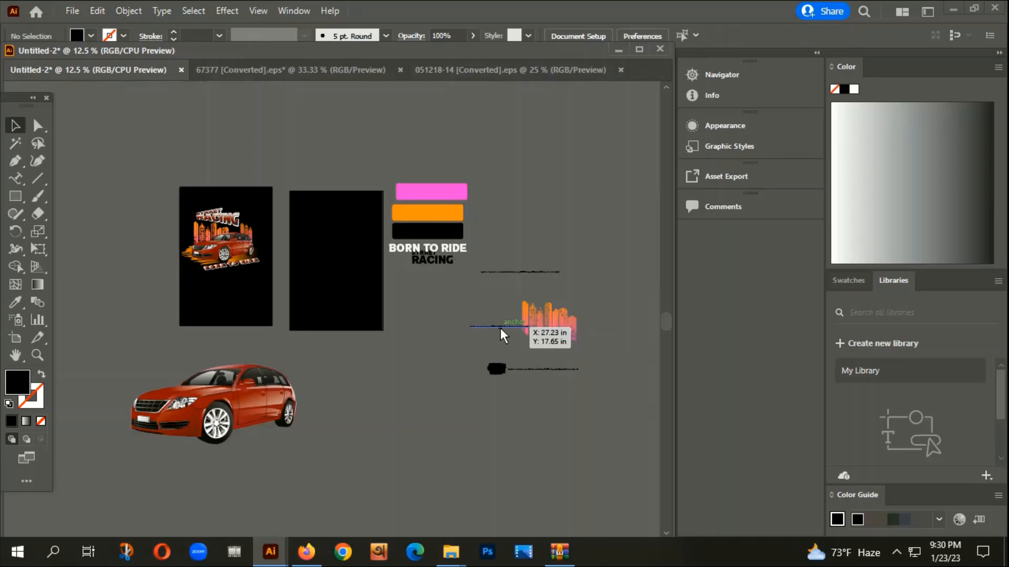
pyautogui.click(486, 68)
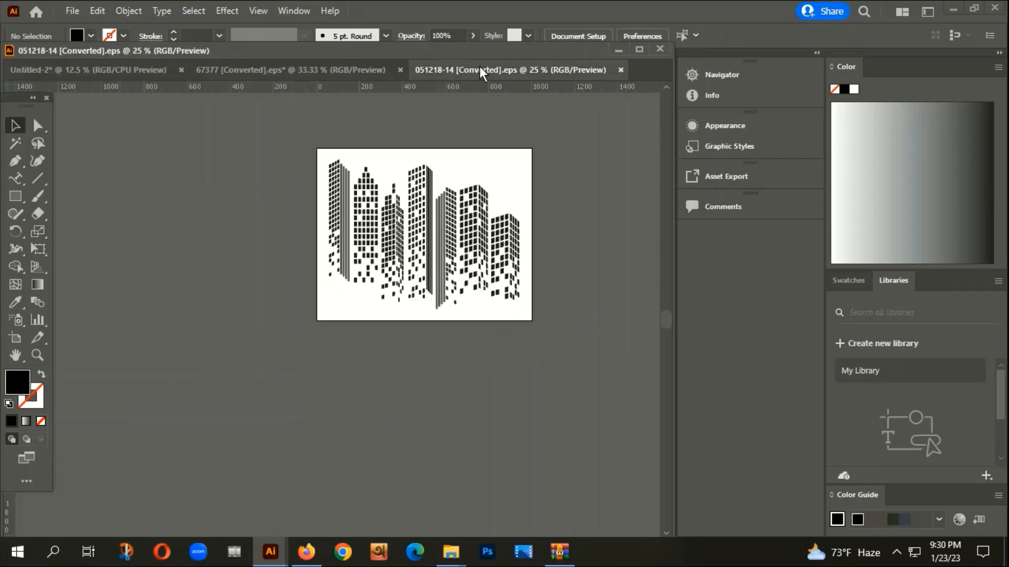
pyautogui.click(440, 229)
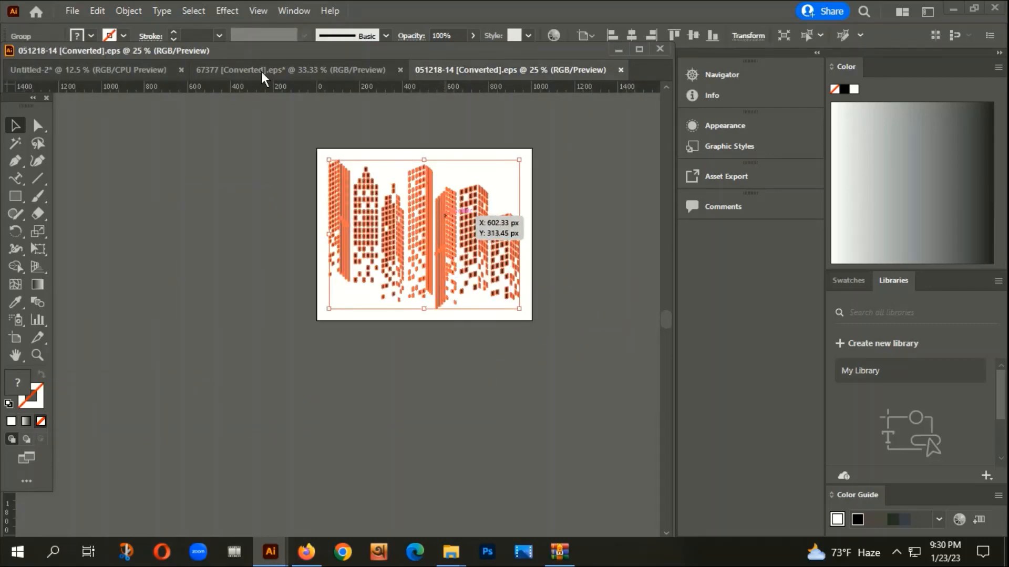
pyautogui.click(124, 70)
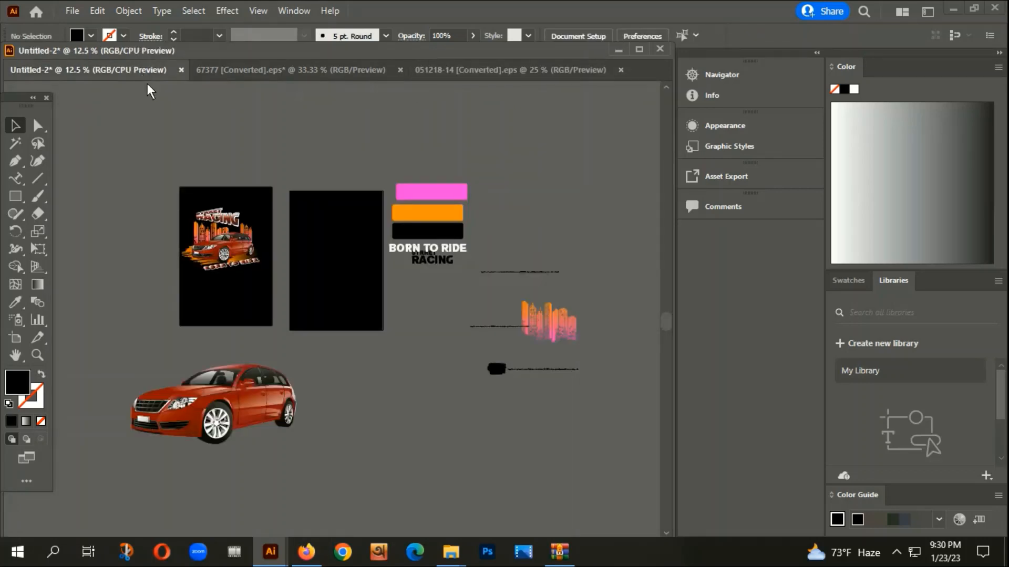
pyautogui.hotkey('ctrl', 'v')
pyautogui.moveTo(358, 313); pyautogui.dragTo(468, 380)
pyautogui.click(456, 345)
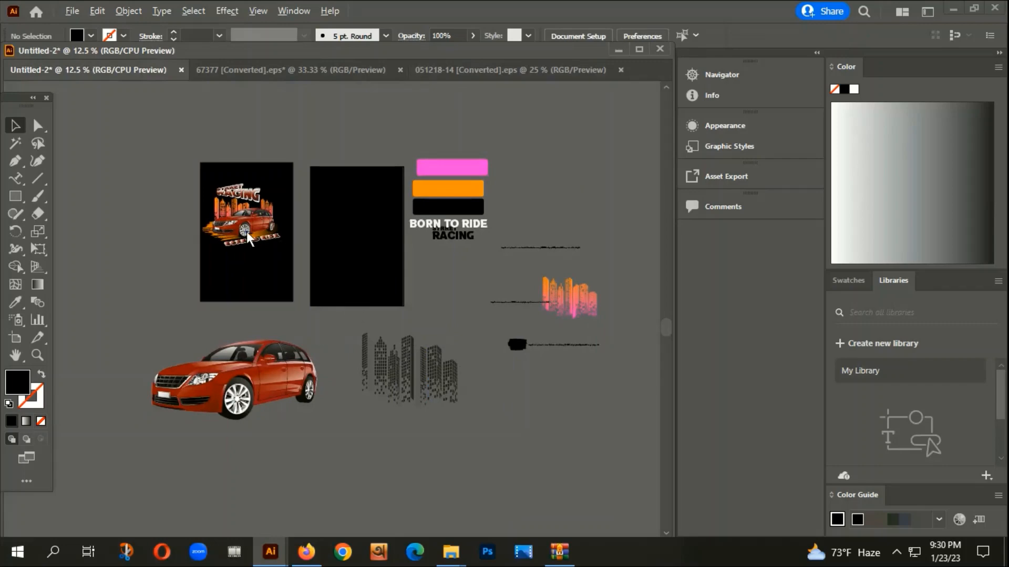
# Copy the web link text next to the black brush stroke and open its Freepik page in Firefox
pyautogui.scroll(5, 253, 244)
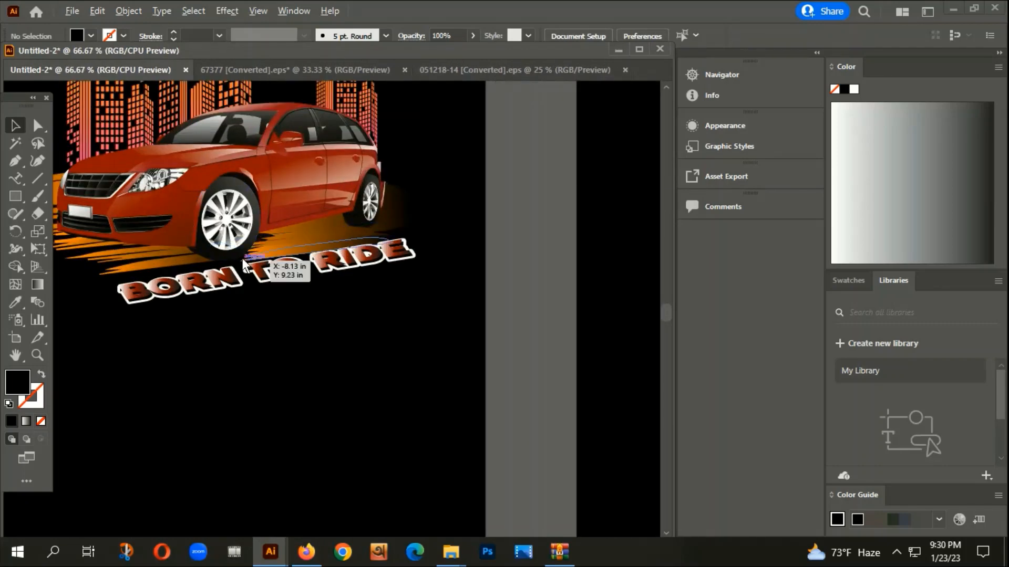
pyautogui.scroll(-3, 257, 251)
pyautogui.scroll(-2, 368, 321)
pyautogui.moveTo(313, 289); pyautogui.dragTo(266, 282)
pyautogui.moveTo(372, 274); pyautogui.dragTo(350, 270)
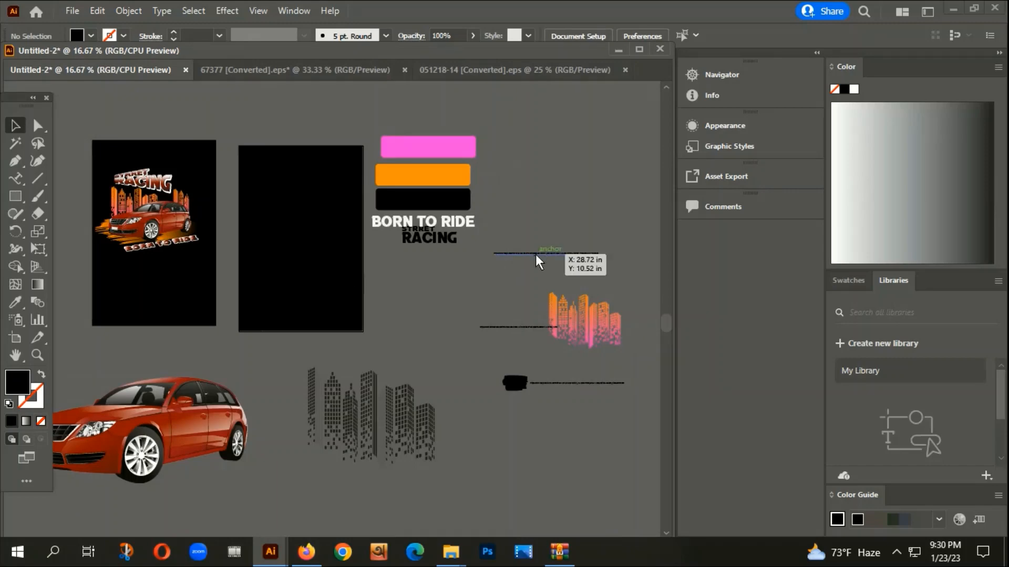
pyautogui.click(575, 387)
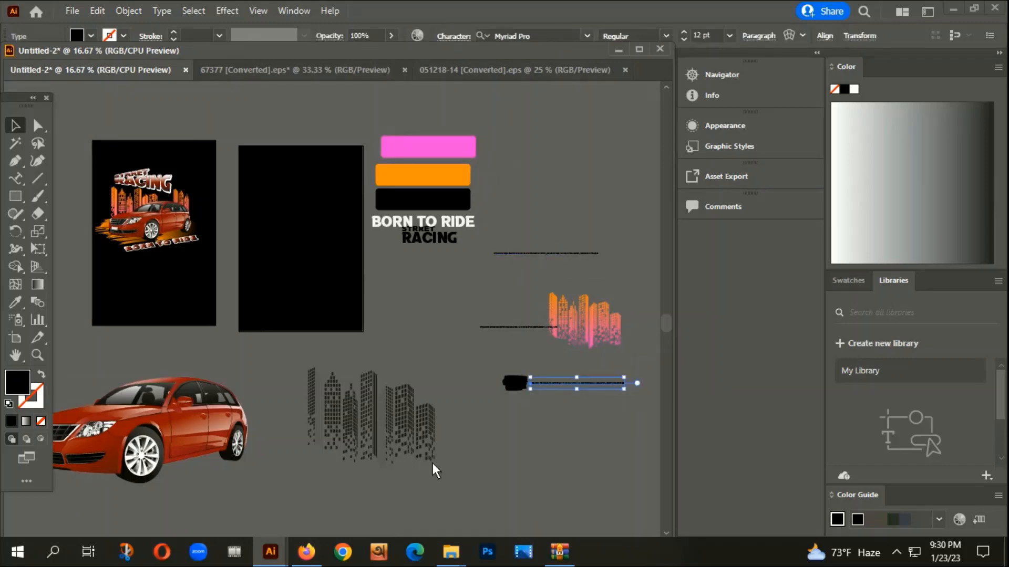
pyautogui.click(306, 551)
pyautogui.click(430, 73)
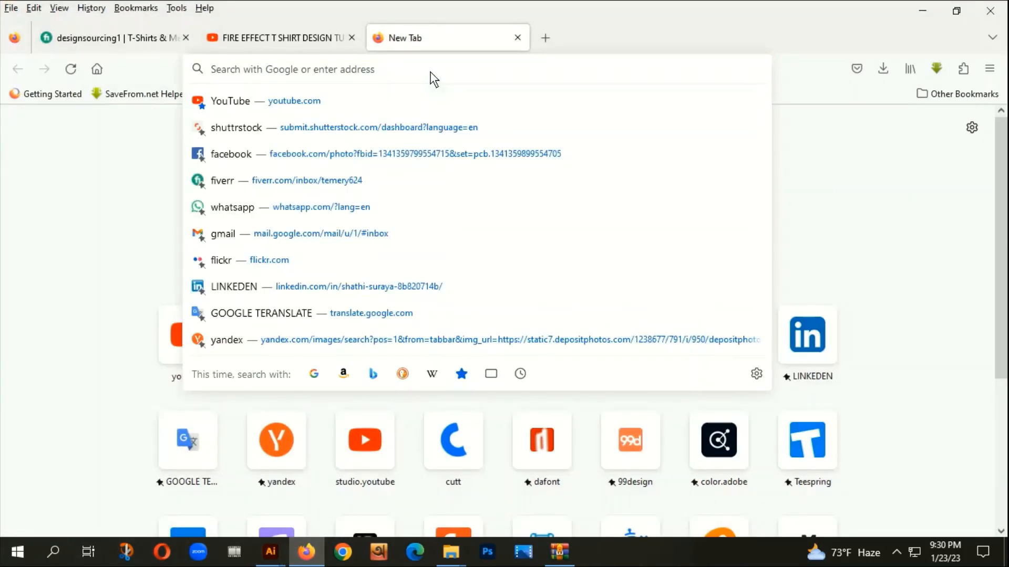
pyautogui.hotkey('ctrl', 'v')
pyautogui.press('Return')
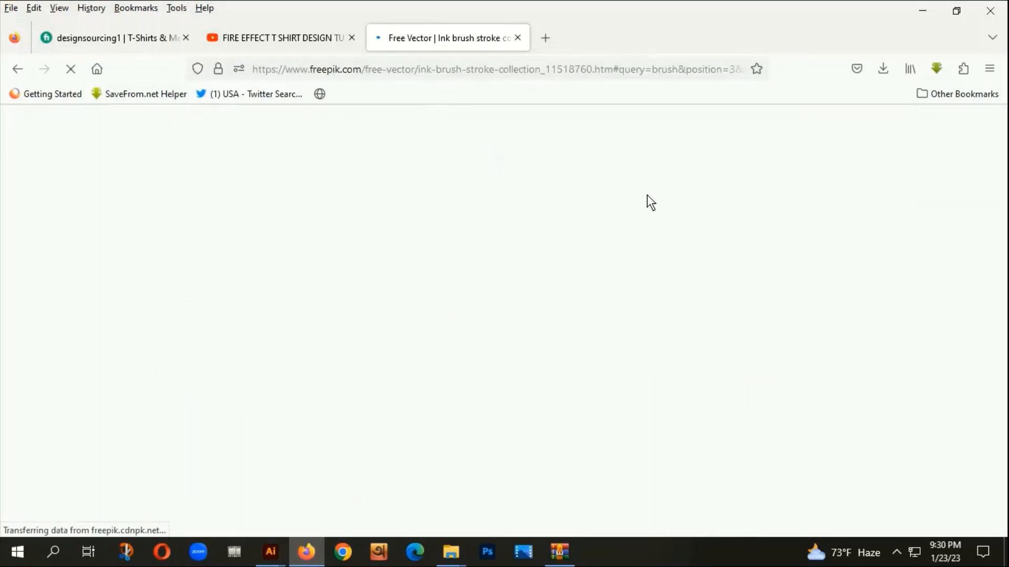
# Copy the preview image of the ink brush stroke collection from the Freepik page
pyautogui.scroll(-2, 596, 321)
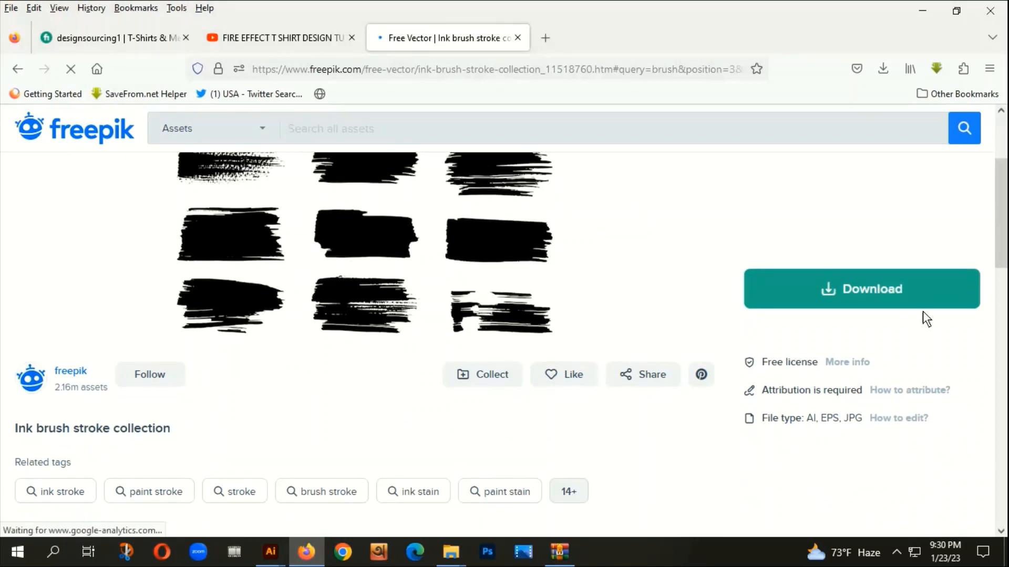
pyautogui.scroll(2, 841, 341)
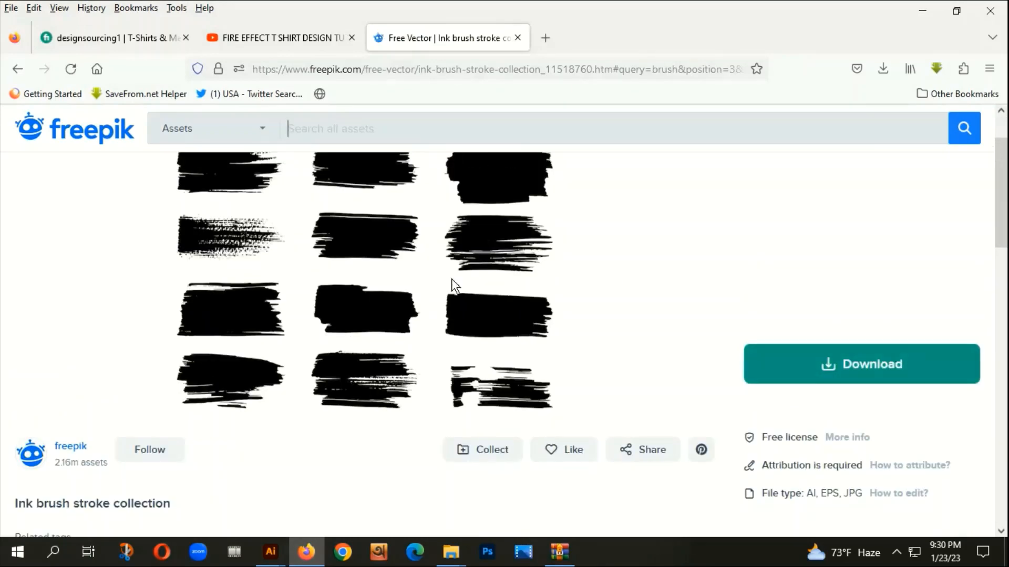
pyautogui.rightClick(346, 203)
pyautogui.click(379, 259)
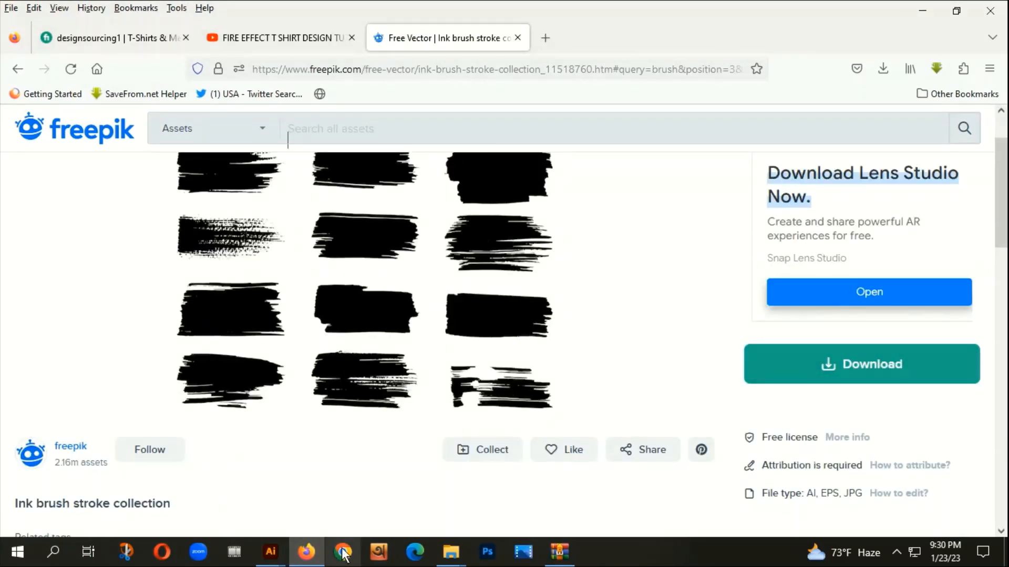
# Switch back to Illustrator, paste the brush stroke image into Untitled-2 and place it to the right of the color bars
pyautogui.click(278, 553)
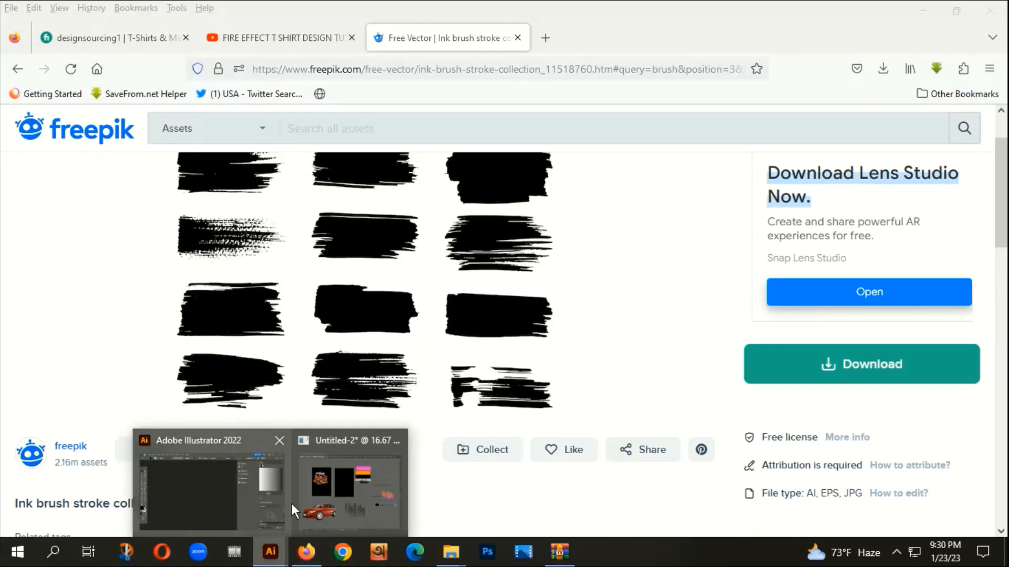
pyautogui.click(351, 507)
pyautogui.hotkey('ctrl', 'v')
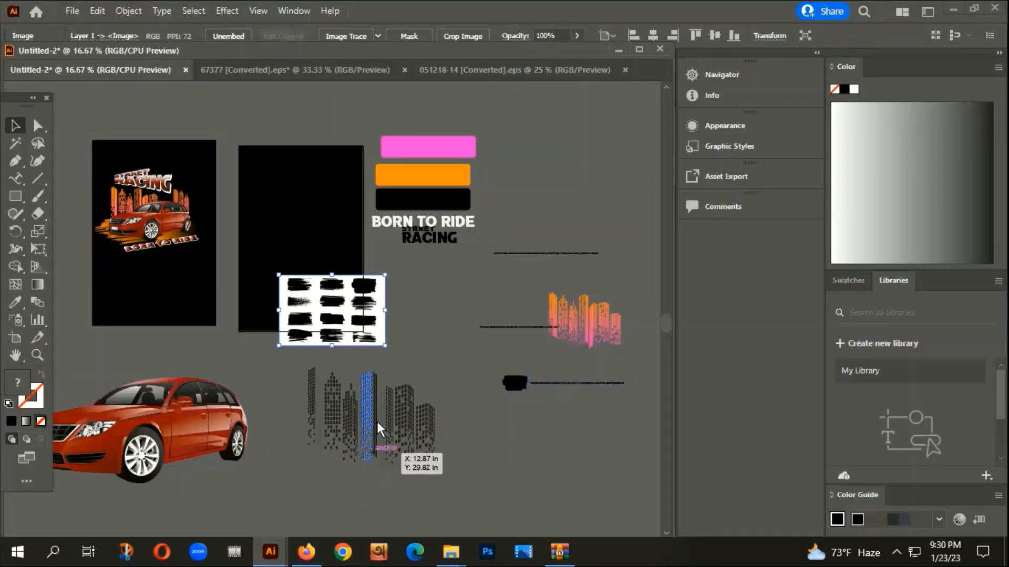
pyautogui.moveTo(358, 289); pyautogui.dragTo(566, 128)
pyautogui.moveTo(552, 162); pyautogui.dragTo(406, 216)
pyautogui.scroll(2, 407, 220)
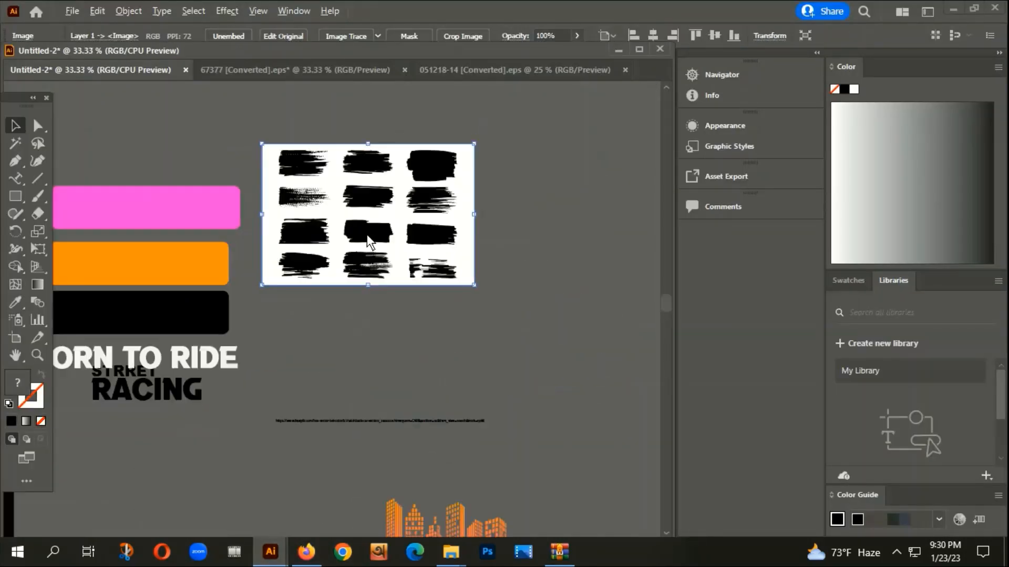
# Image-trace the pasted brush stroke sheet, expand the tracing and ungroup it
pyautogui.click(360, 36)
pyautogui.click(367, 36)
pyautogui.rightClick(344, 149)
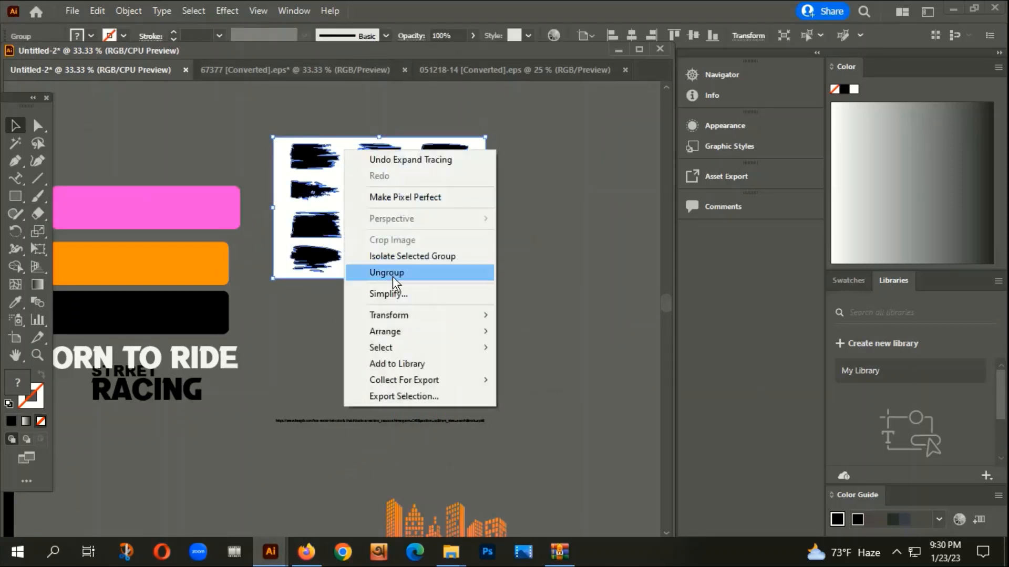
pyautogui.click(395, 275)
pyautogui.click(459, 237)
# Delete the white background behind the traced brush strokes
pyautogui.scroll(2, 457, 167)
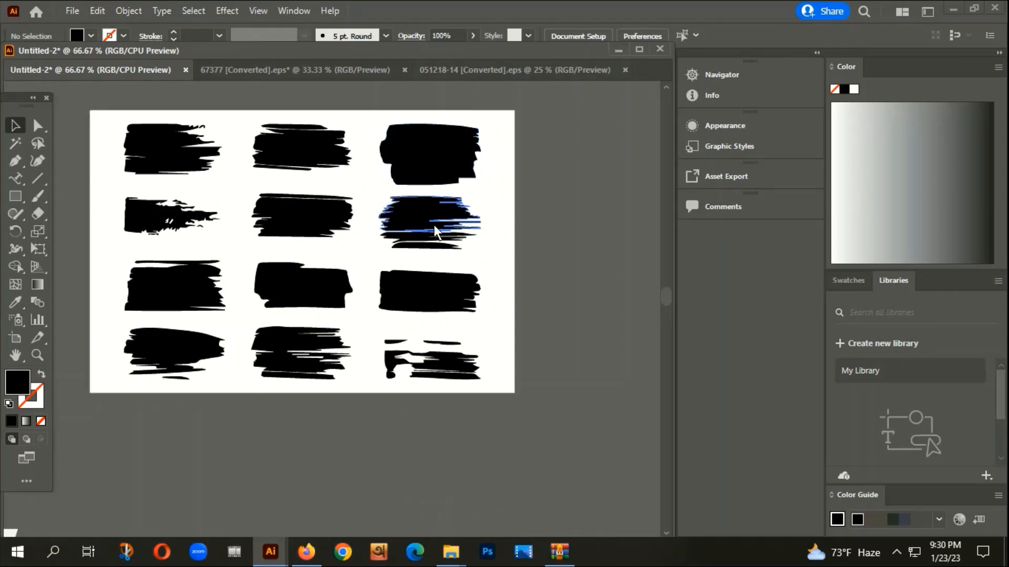
pyautogui.moveTo(440, 224); pyautogui.dragTo(527, 261)
pyautogui.hotkey('ctrl', 'z')
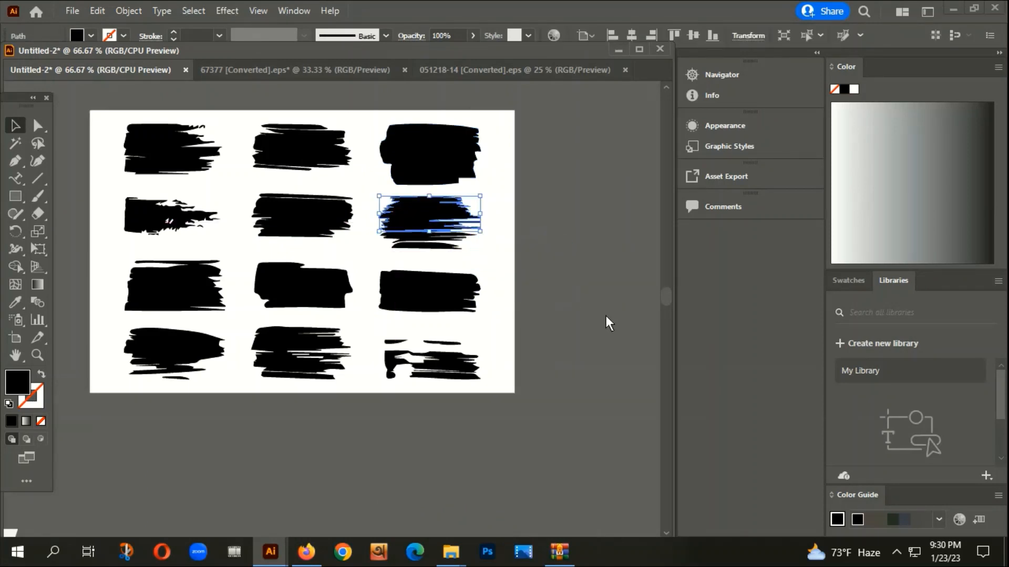
pyautogui.click(606, 317)
pyautogui.click(499, 253)
pyautogui.press('Delete')
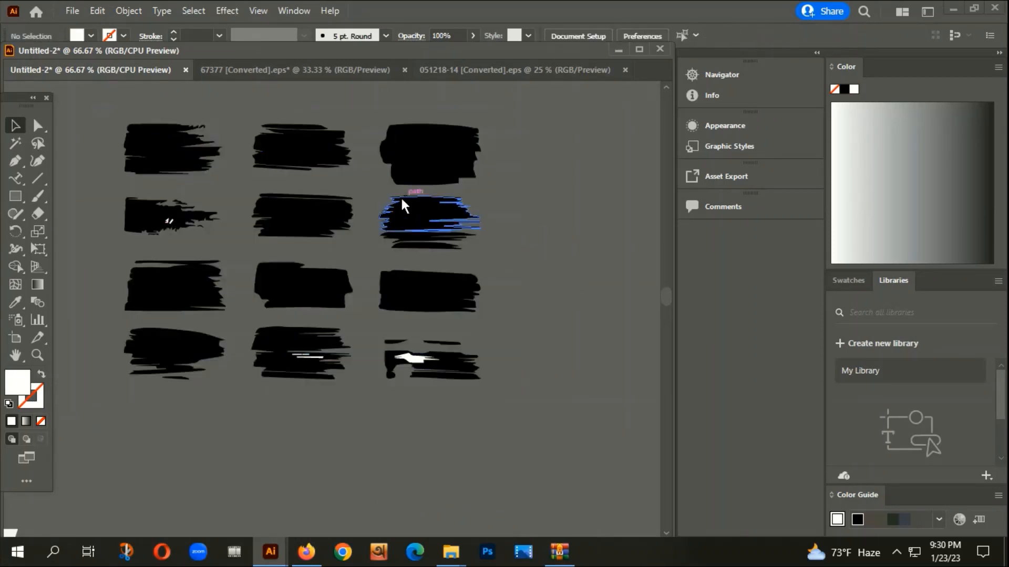
# Group the pieces of the second stroke in the third column and place it beside the blank black artboard's lower right corner
pyautogui.rightClick(438, 215)
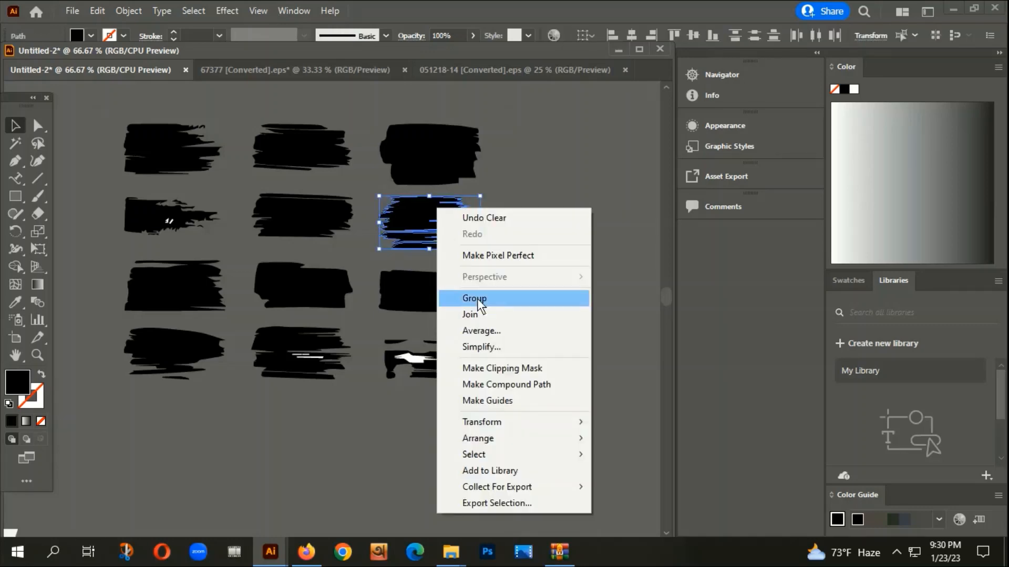
pyautogui.click(476, 299)
pyautogui.scroll(-2, 456, 230)
pyautogui.moveTo(436, 232)
pyautogui.mouseDown()
pyautogui.moveTo(334, 412)
pyautogui.moveTo(259, 494)
pyautogui.moveTo(525, 344)
pyautogui.moveTo(493, 331)
pyautogui.moveTo(290, 429)
pyautogui.mouseUp()
pyautogui.scroll(-3, 299, 430)
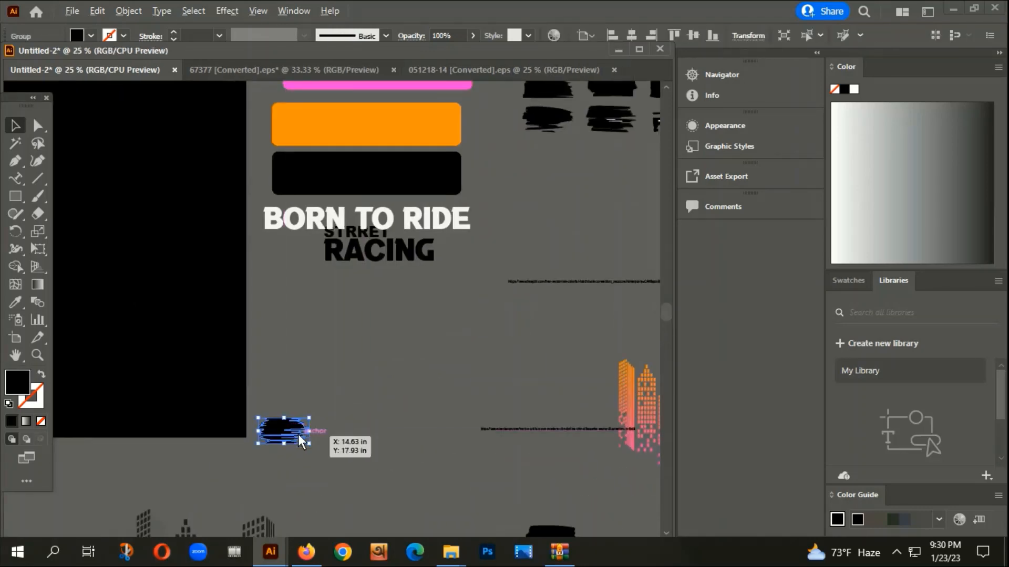
pyautogui.click(432, 360)
# Reflect the grouped brush stroke across the vertical axis
pyautogui.scroll(1, 371, 350)
pyautogui.scroll(1, 374, 357)
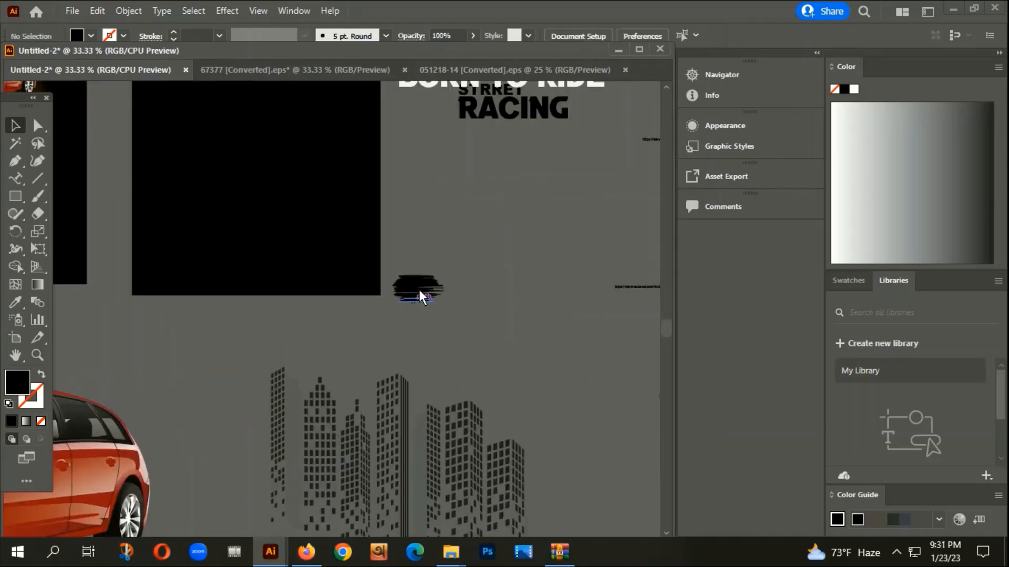
pyautogui.click(415, 288)
pyautogui.rightClick(422, 279)
pyautogui.moveTo(473, 445)
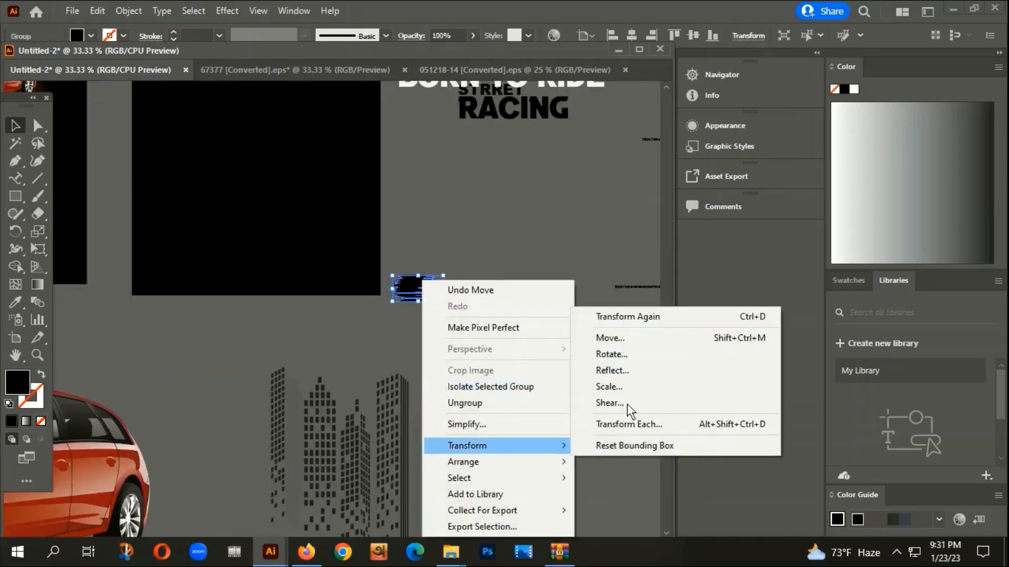
pyautogui.click(630, 371)
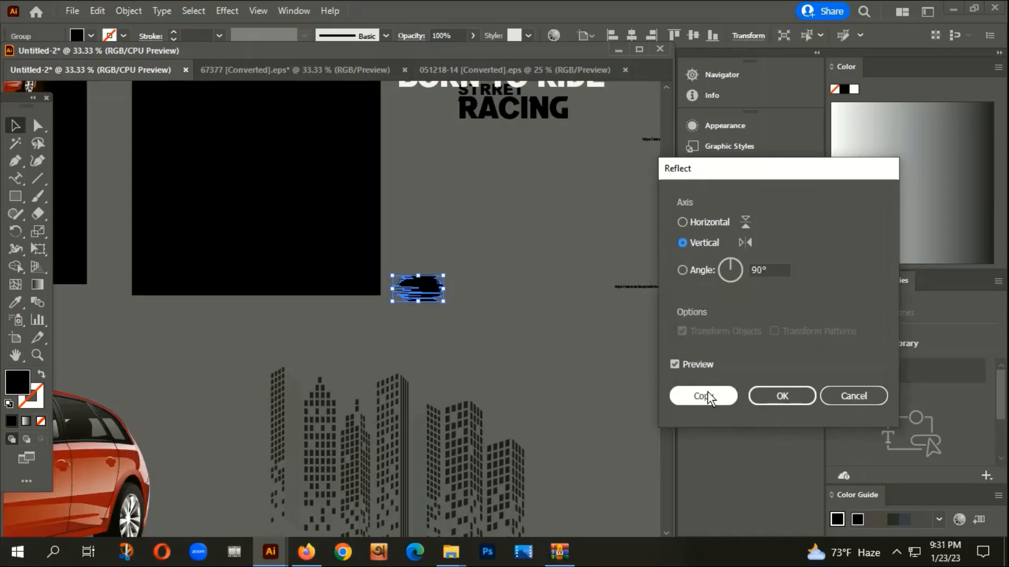
pyautogui.click(771, 397)
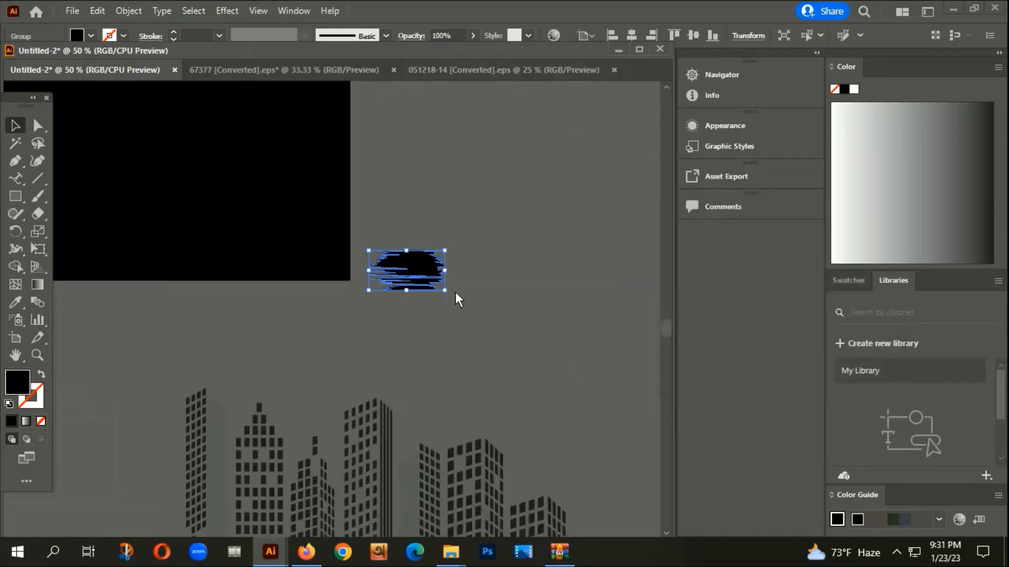
# Rotate the brush stroke to a steep diagonal and move it between the blank black artboard and the city buildings
pyautogui.moveTo(455, 303); pyautogui.dragTo(470, 252)
pyautogui.click(486, 317)
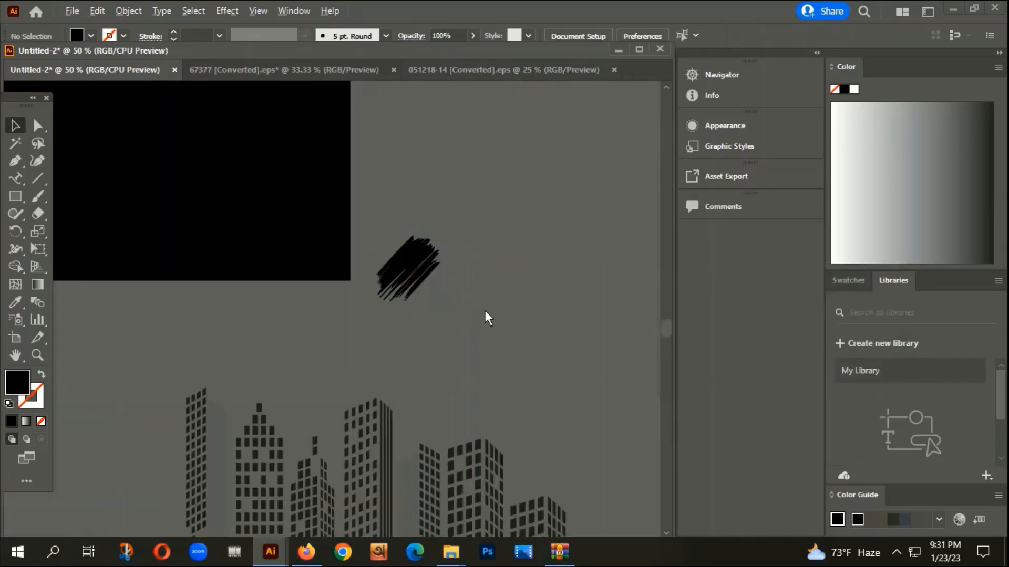
pyautogui.scroll(-2, 473, 310)
pyautogui.moveTo(453, 297); pyautogui.dragTo(377, 341)
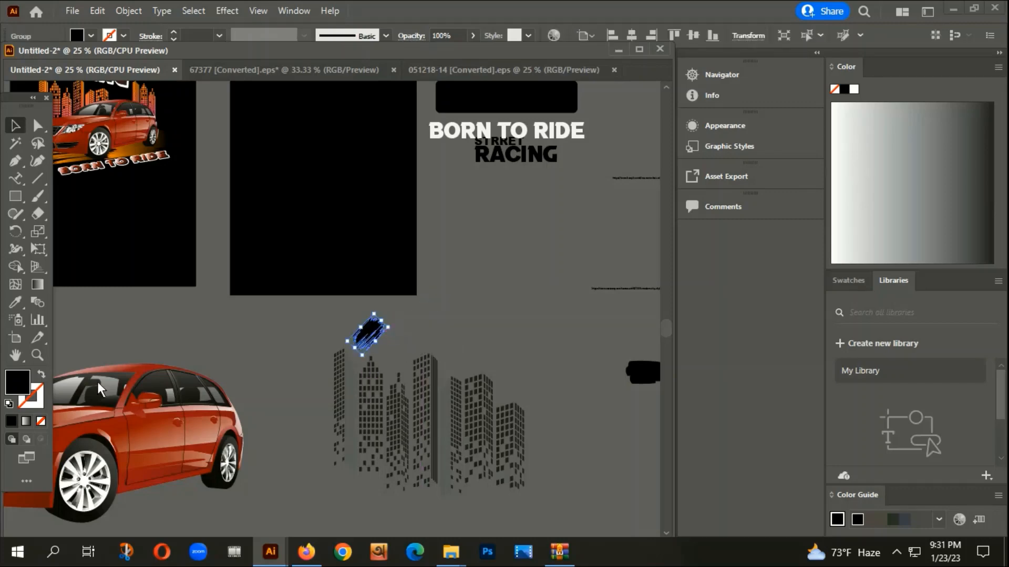
# Try to fill the diagonal brush stroke with bright pink (f20fe2)
pyautogui.doubleClick(18, 386)
pyautogui.click(557, 180)
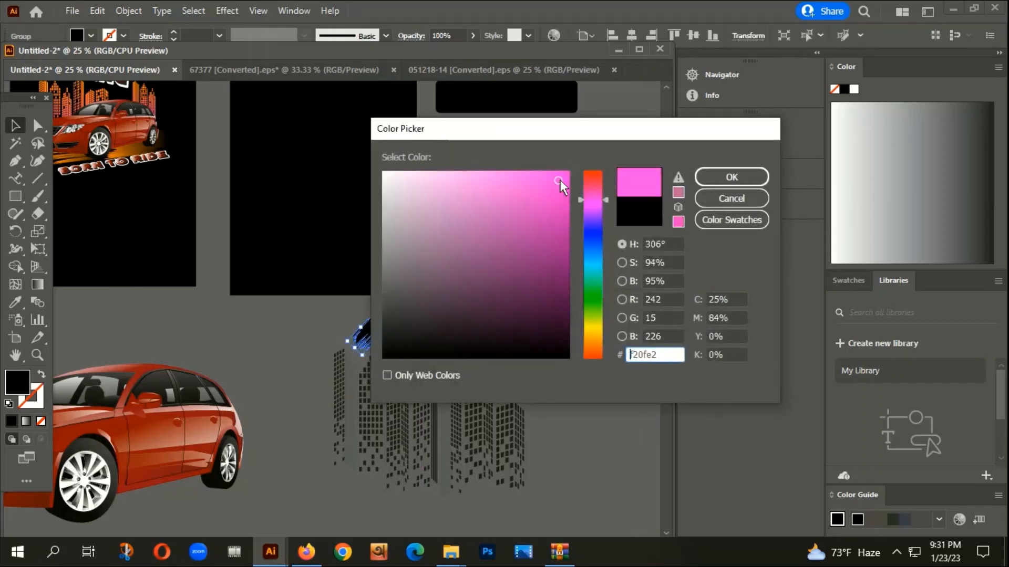
pyautogui.click(698, 179)
pyautogui.scroll(2, 349, 341)
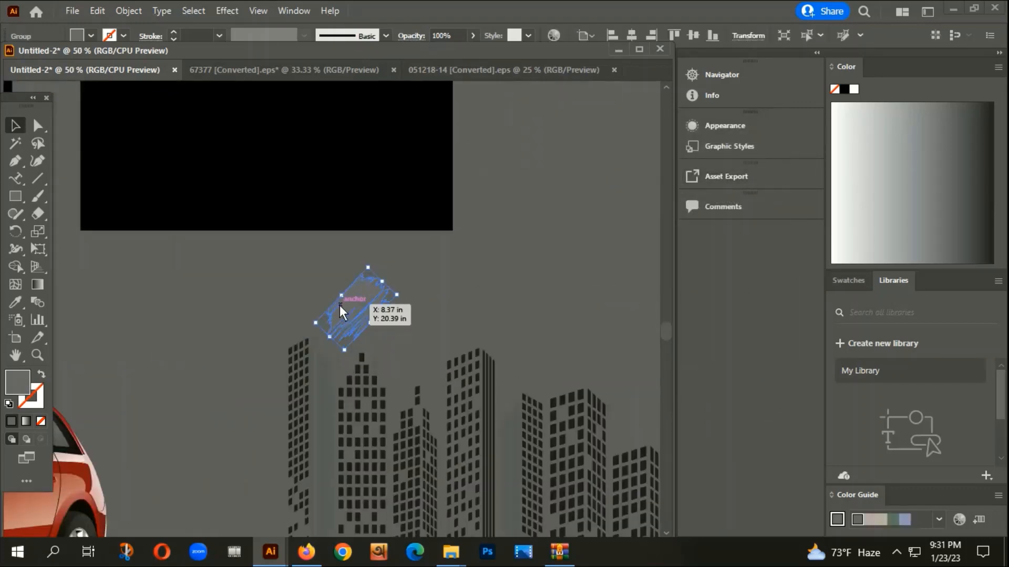
pyautogui.moveTo(273, 304); pyautogui.dragTo(391, 263)
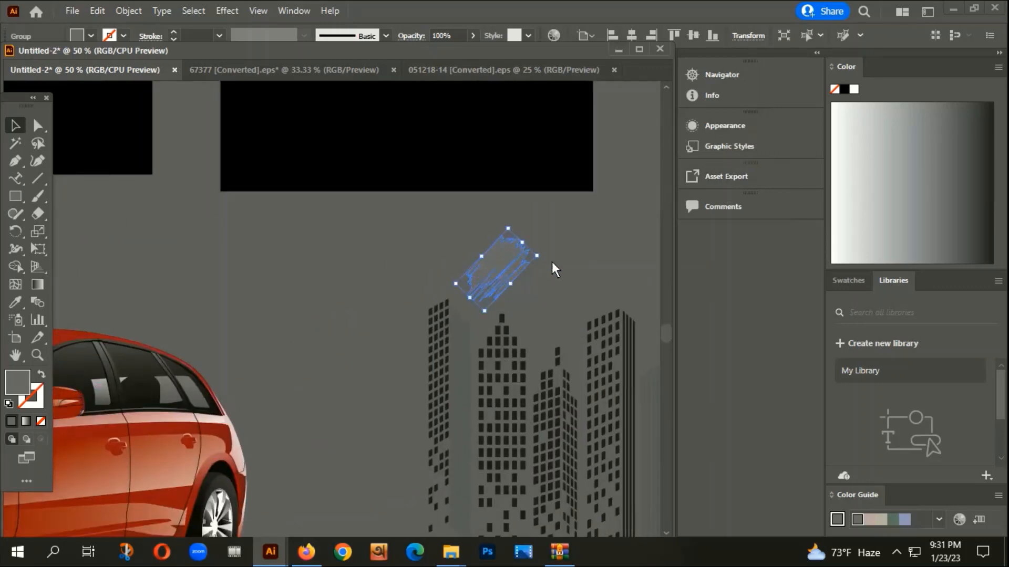
# Fill the diagonal brush stroke with dark purple 471343 and remove its outline
pyautogui.click(41, 376)
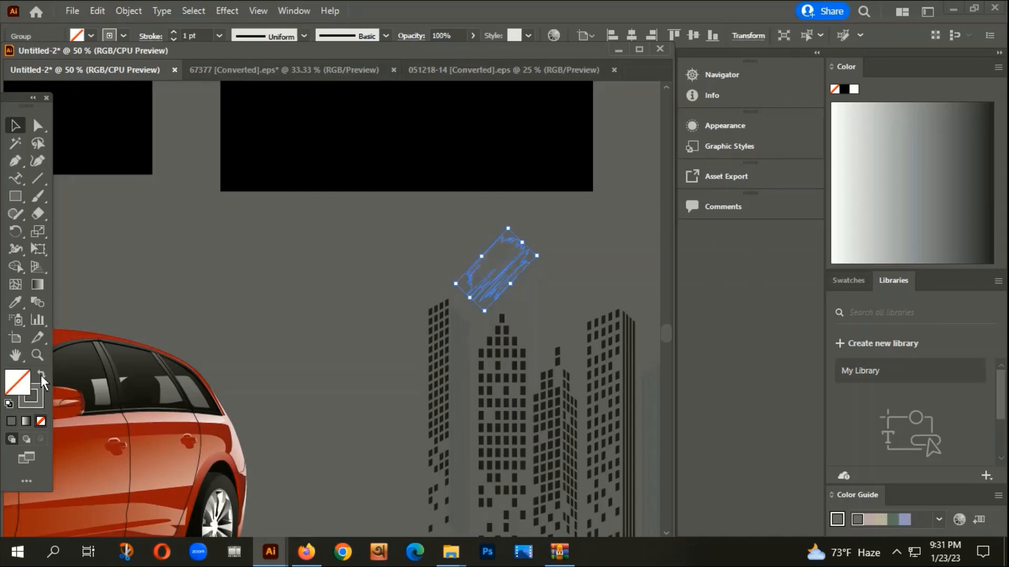
pyautogui.doubleClick(18, 380)
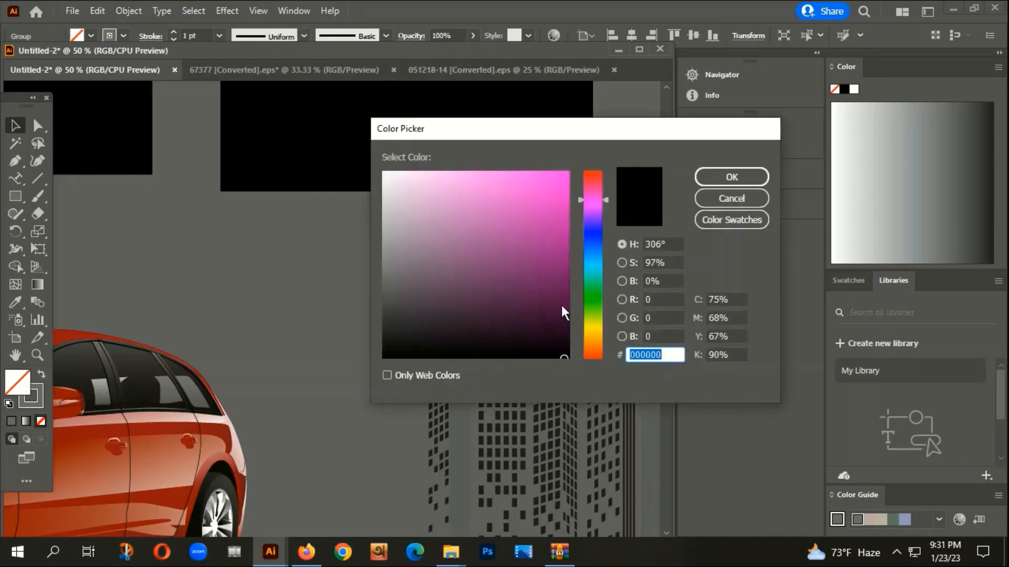
pyautogui.click(520, 307)
pyautogui.click(732, 177)
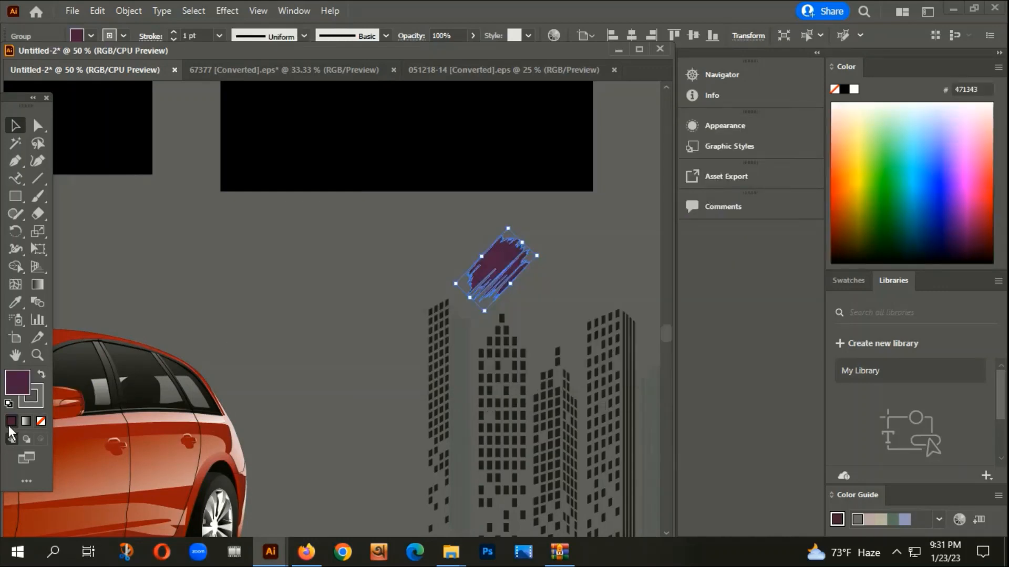
pyautogui.click(37, 405)
pyautogui.click(41, 421)
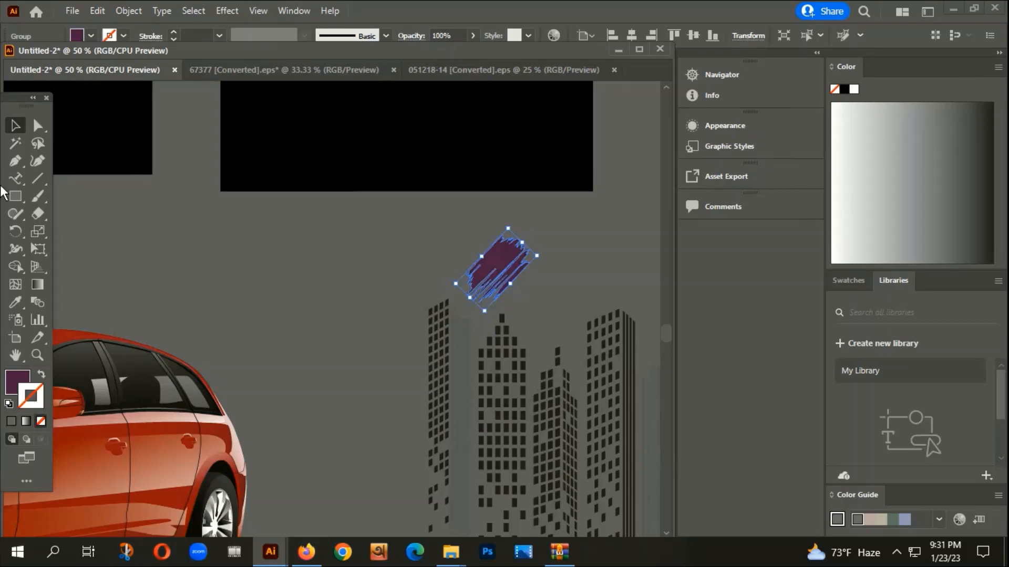
# Move the purple brush stroke onto the blank black artboard
pyautogui.hotkey('ctrl', '-')
pyautogui.moveTo(432, 315); pyautogui.dragTo(372, 154)
pyautogui.click(369, 268)
pyautogui.scroll(-1, 369, 264)
pyautogui.moveTo(338, 308); pyautogui.dragTo(359, 297)
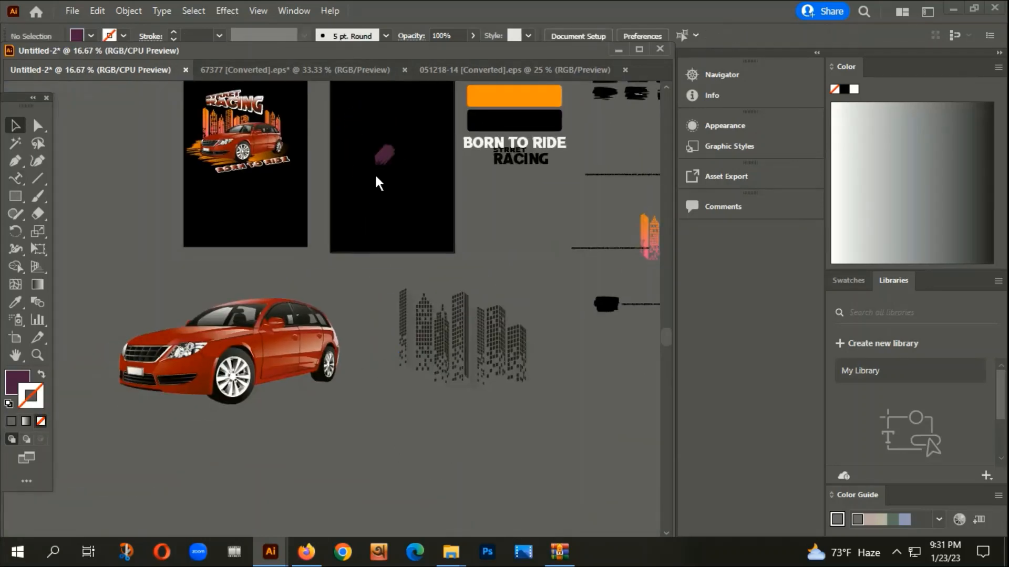
# Enlarge the purple brush stroke on the black artboard
pyautogui.click(388, 158)
pyautogui.scroll(2, 393, 167)
pyautogui.moveTo(400, 125); pyautogui.dragTo(481, 128)
pyautogui.click(364, 295)
# Move the large red car over the purple brush stroke and bring it to the front
pyautogui.scroll(-1, 367, 303)
pyautogui.moveTo(236, 465); pyautogui.dragTo(417, 173)
pyautogui.rightClick(416, 174)
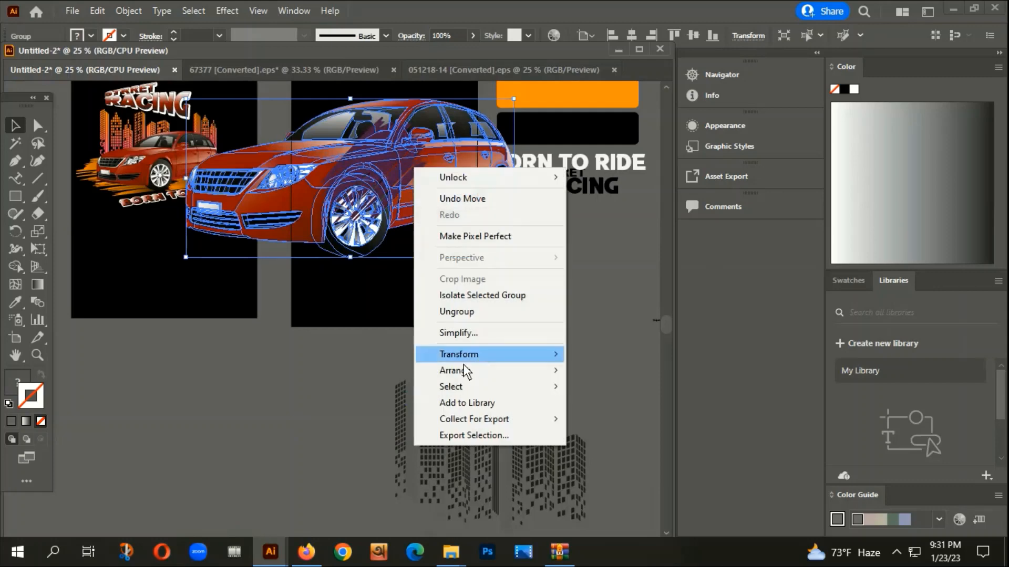
pyautogui.moveTo(455, 370)
pyautogui.click(612, 371)
pyautogui.click(419, 341)
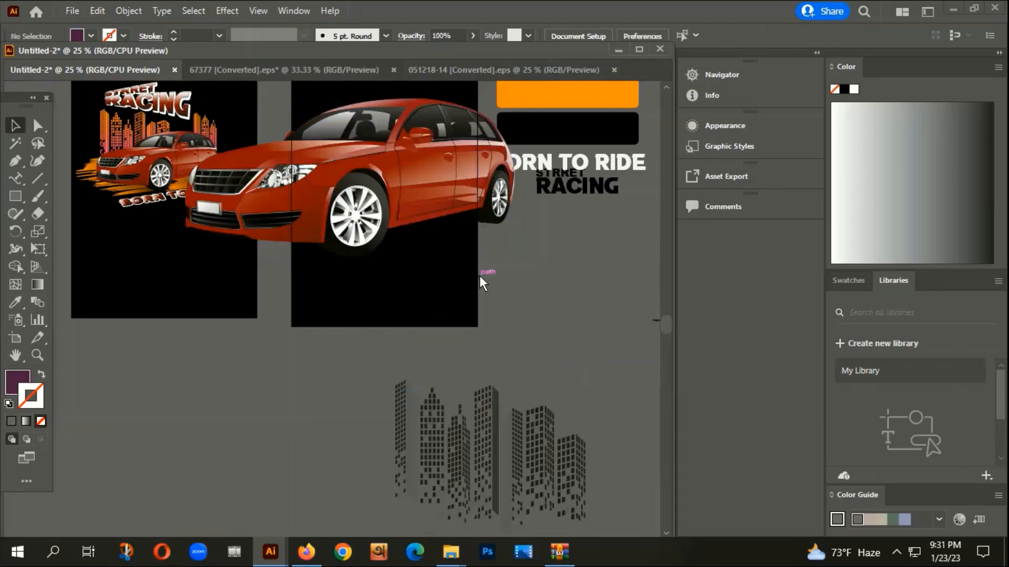
# Scale the red car down to fit the black artboard's width and place it over the purple brush stroke
pyautogui.scroll(3, 435, 367)
pyautogui.click(423, 248)
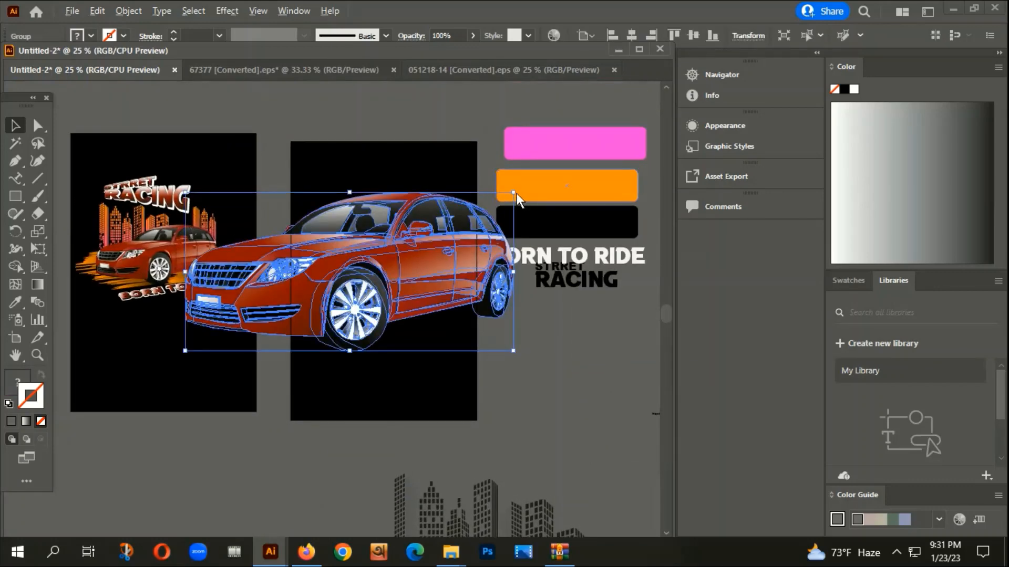
pyautogui.moveTo(513, 193); pyautogui.dragTo(417, 241)
pyautogui.click(409, 319)
pyautogui.moveTo(409, 318); pyautogui.dragTo(383, 379)
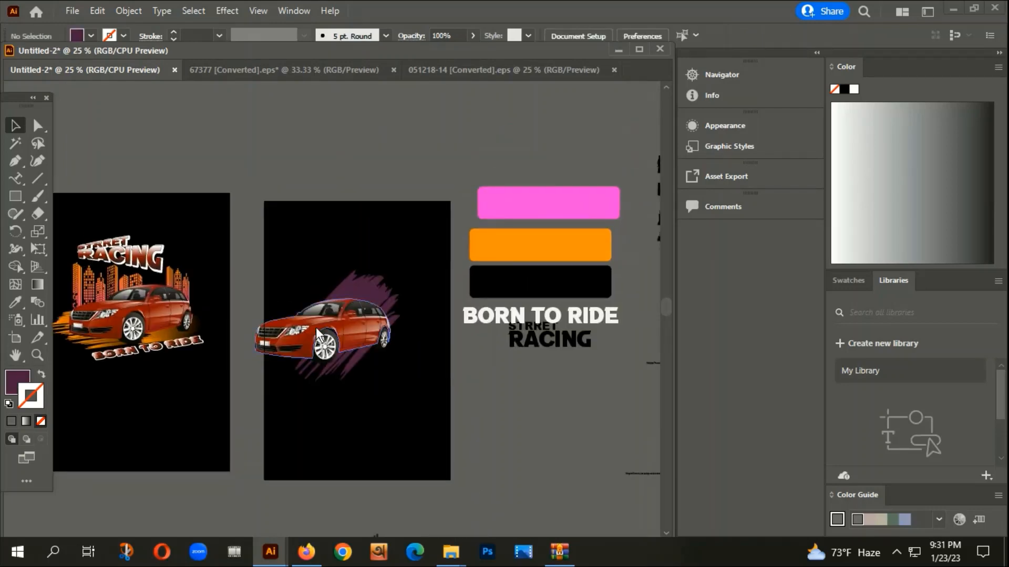
pyautogui.moveTo(321, 325); pyautogui.dragTo(356, 301)
pyautogui.click(427, 384)
# Rotate the purple brush stroke behind the car to a shallower diagonal and nudge it slightly upward
pyautogui.keyDown('alt'); pyautogui.scroll(1, 388, 326); pyautogui.keyUp('alt')
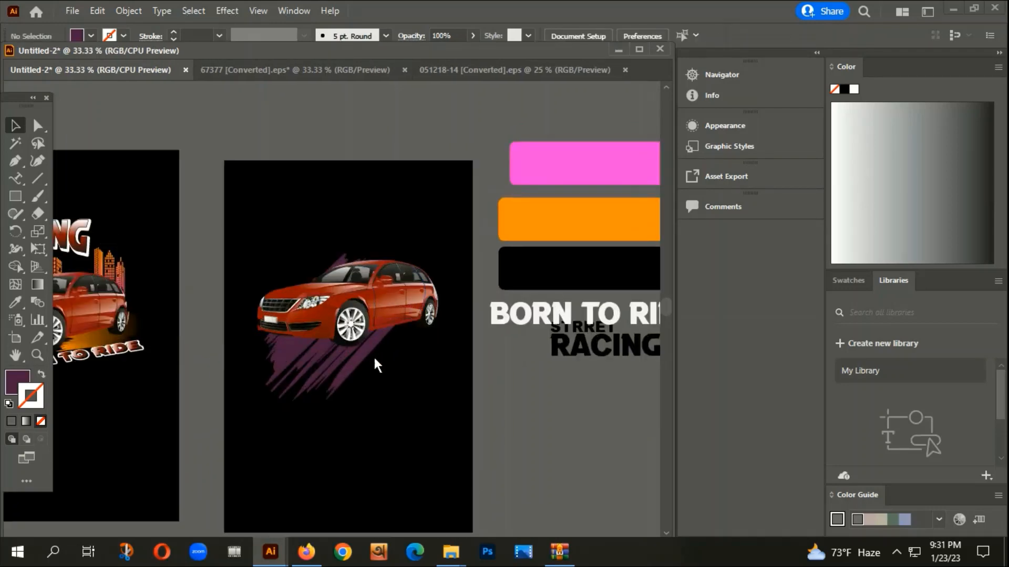
pyautogui.keyDown('alt'); pyautogui.scroll(1, 310, 345); pyautogui.keyUp('alt')
pyautogui.click(370, 387)
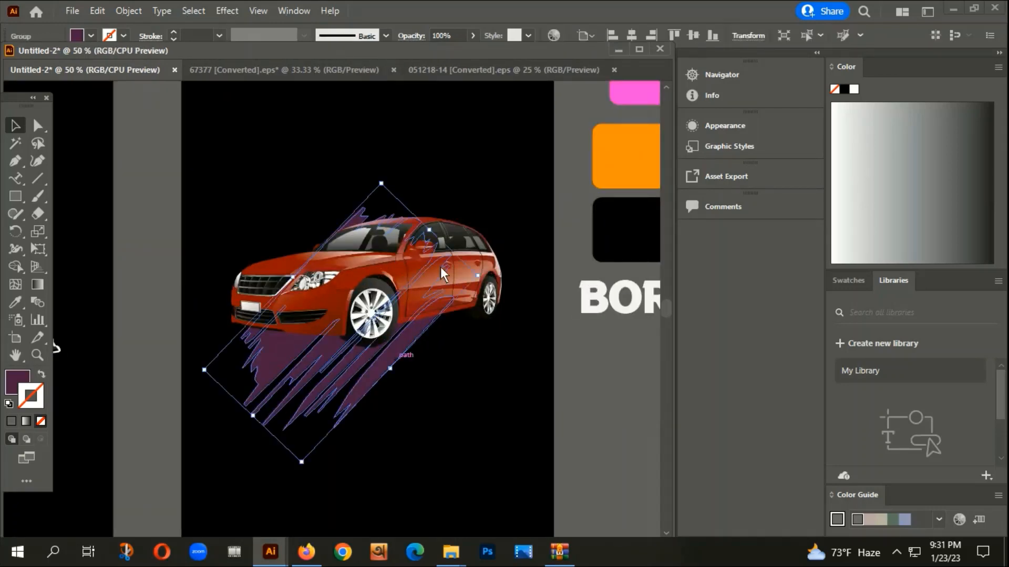
pyautogui.keyDown('alt'); pyautogui.scroll(-2, 408, 298); pyautogui.keyUp('alt')
pyautogui.keyDown('alt'); pyautogui.scroll(1, 412, 327); pyautogui.keyUp('alt')
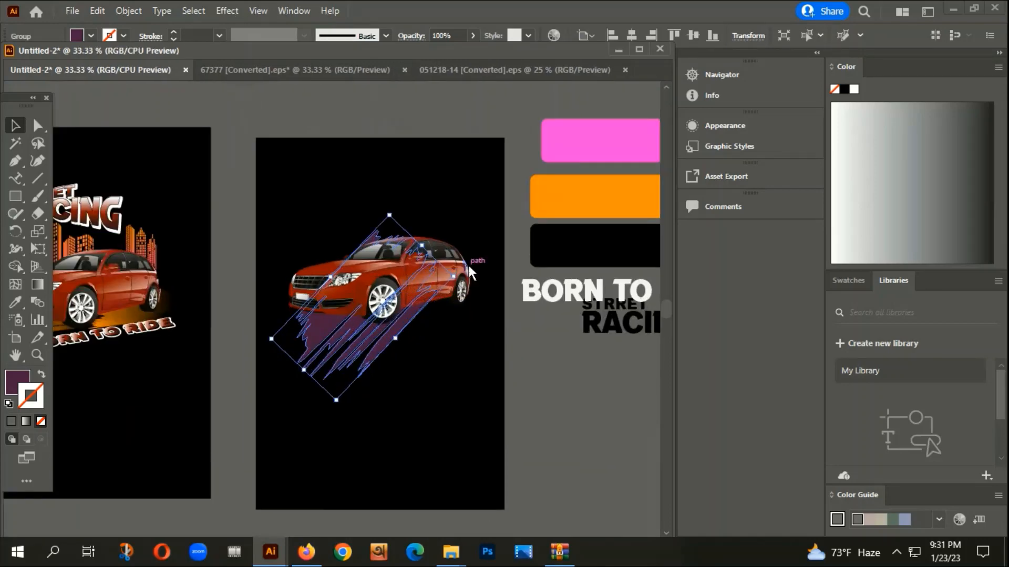
pyautogui.keyDown('alt'); pyautogui.scroll(1, 411, 280); pyautogui.keyUp('alt')
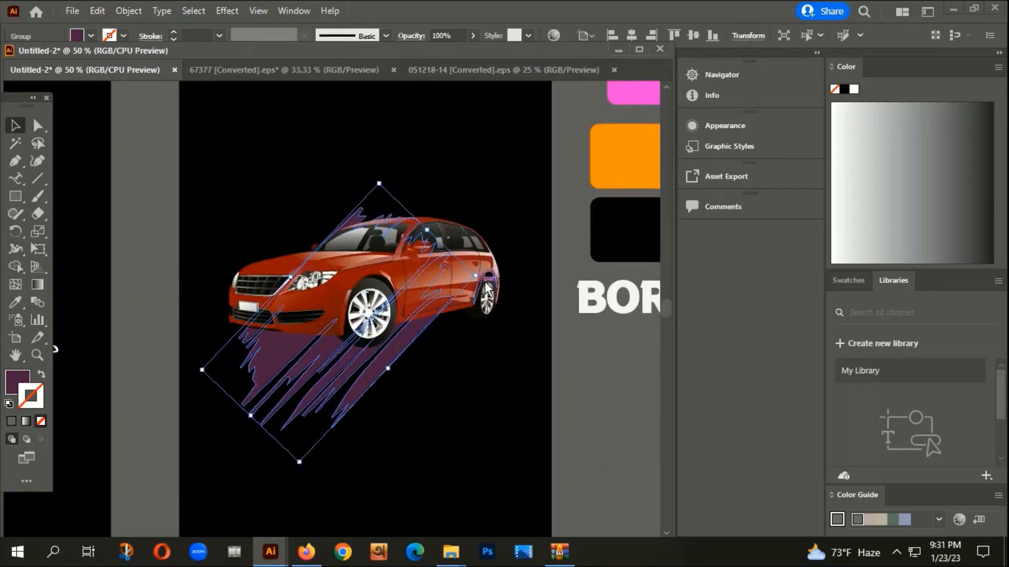
pyautogui.moveTo(484, 286); pyautogui.dragTo(491, 339)
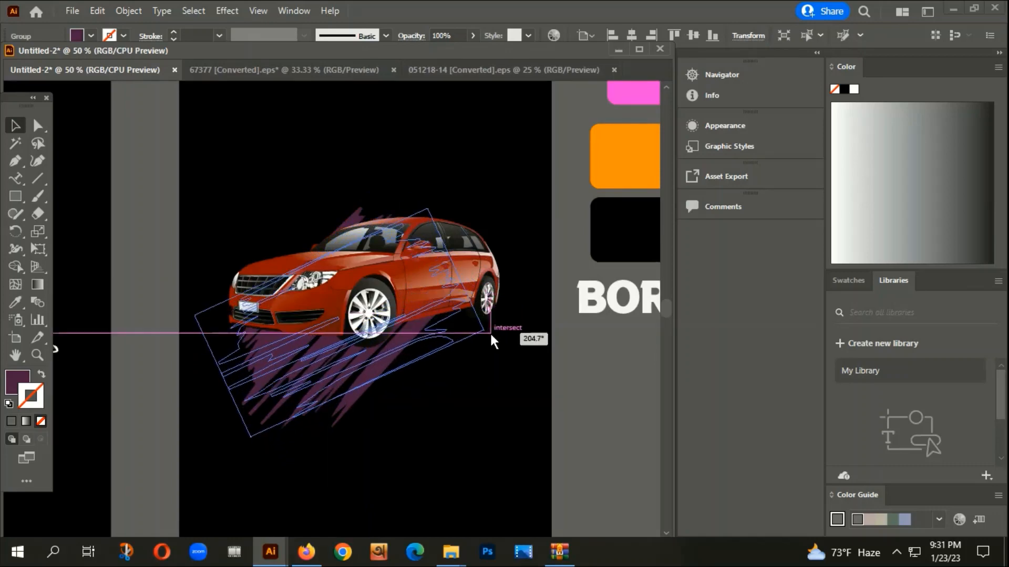
pyautogui.click(444, 412)
pyautogui.moveTo(361, 370); pyautogui.dragTo(359, 357)
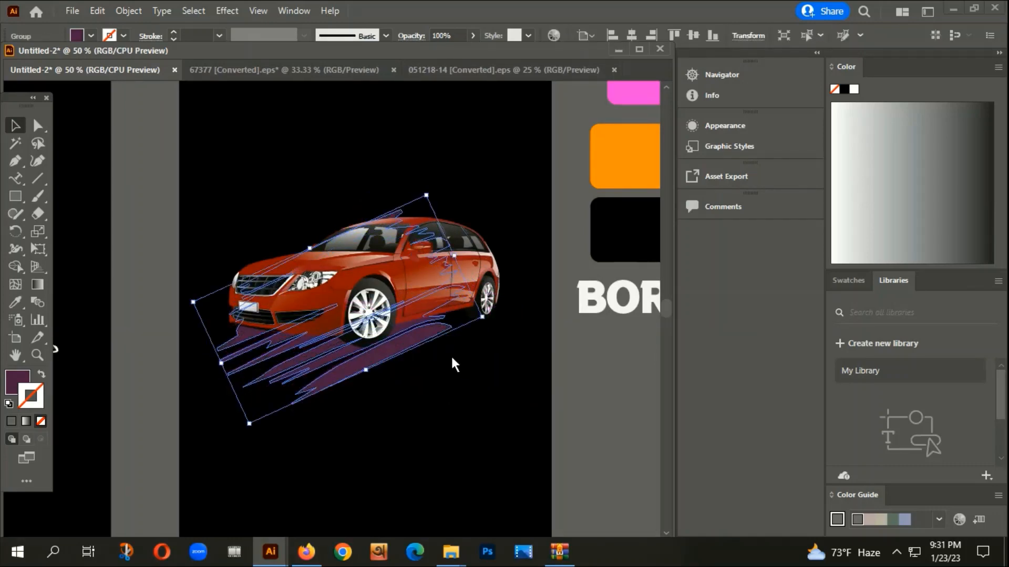
# Rotate the purple brush stroke to nearly match the slope of the car's underside and shift it toward the car's front
pyautogui.moveTo(493, 316); pyautogui.dragTo(466, 363)
pyautogui.click(451, 390)
pyautogui.moveTo(405, 351); pyautogui.dragTo(387, 348)
pyautogui.click(387, 437)
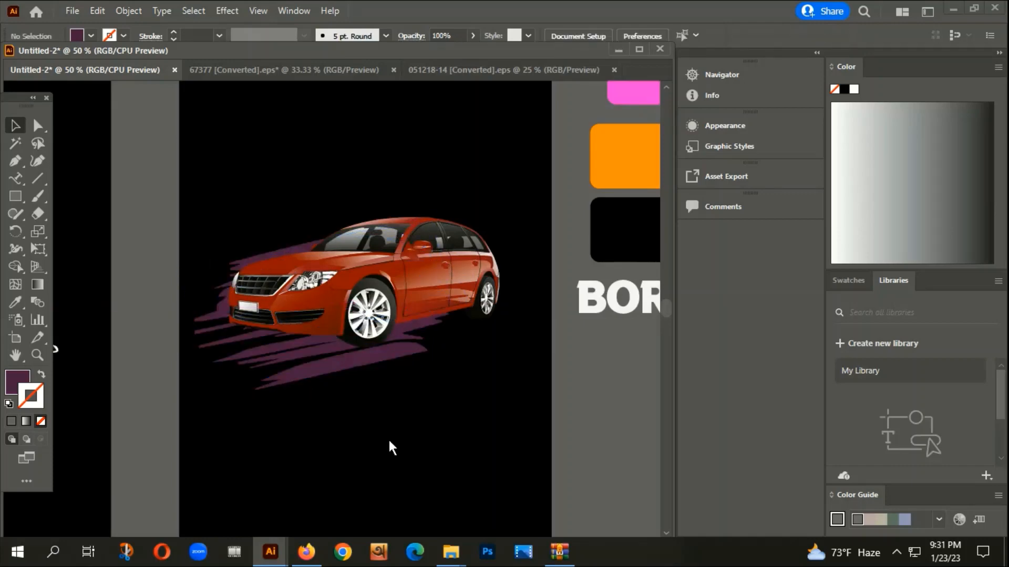
pyautogui.scroll(-1, 400, 428)
pyautogui.scroll(-1, 360, 410)
pyautogui.scroll(2, 360, 409)
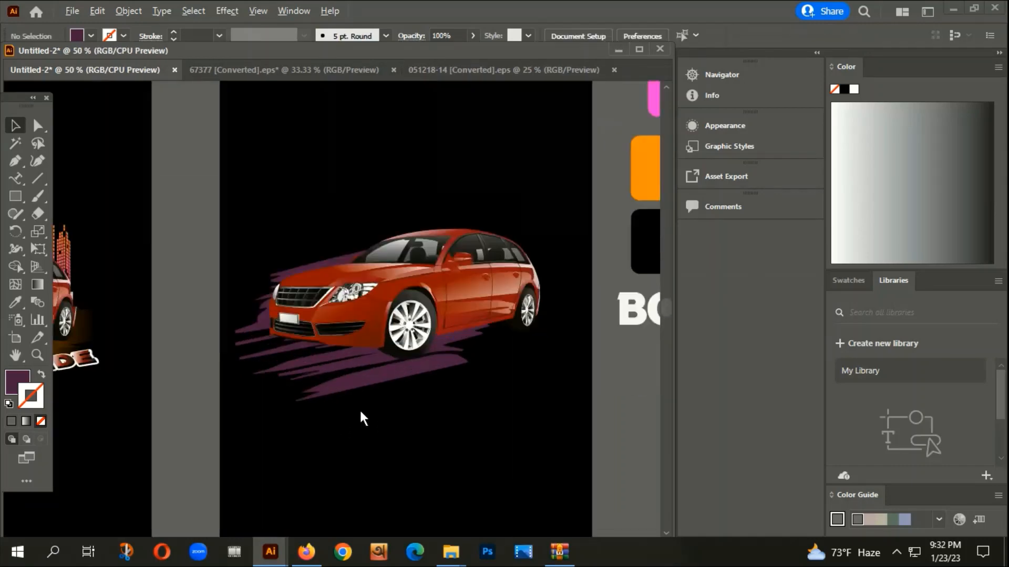
# Adjust the purple brush stroke's angle and extend the purple backdrop past the car's rear so it spans the whole car
pyautogui.click(371, 383)
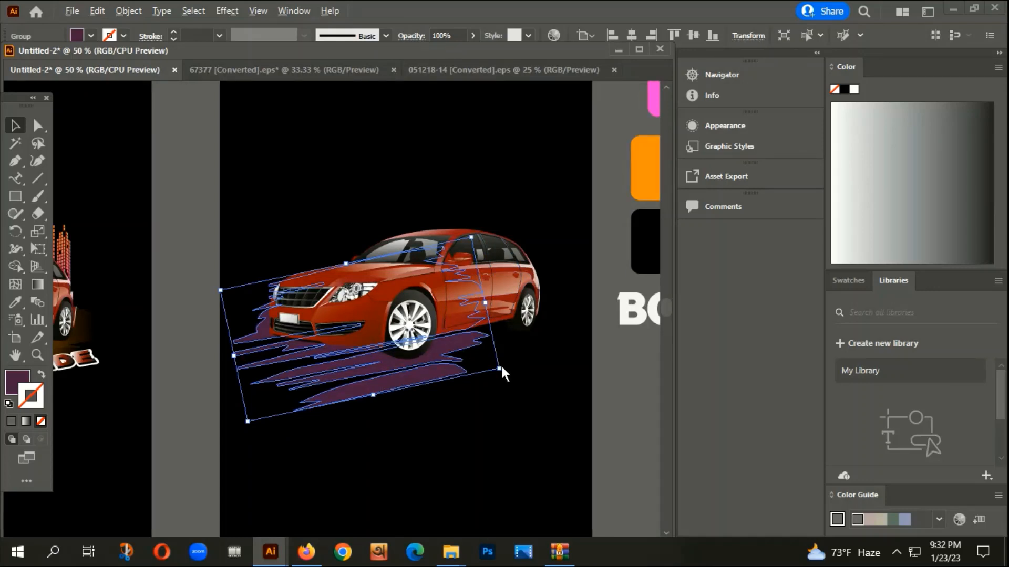
pyautogui.moveTo(500, 364); pyautogui.dragTo(484, 356)
pyautogui.click(388, 394)
pyautogui.moveTo(354, 371)
pyautogui.mouseDown()
pyautogui.moveTo(329, 374)
pyautogui.moveTo(426, 330)
pyautogui.moveTo(444, 356)
pyautogui.moveTo(483, 332)
pyautogui.mouseUp()
pyautogui.click(482, 402)
pyautogui.scroll(-1, 480, 408)
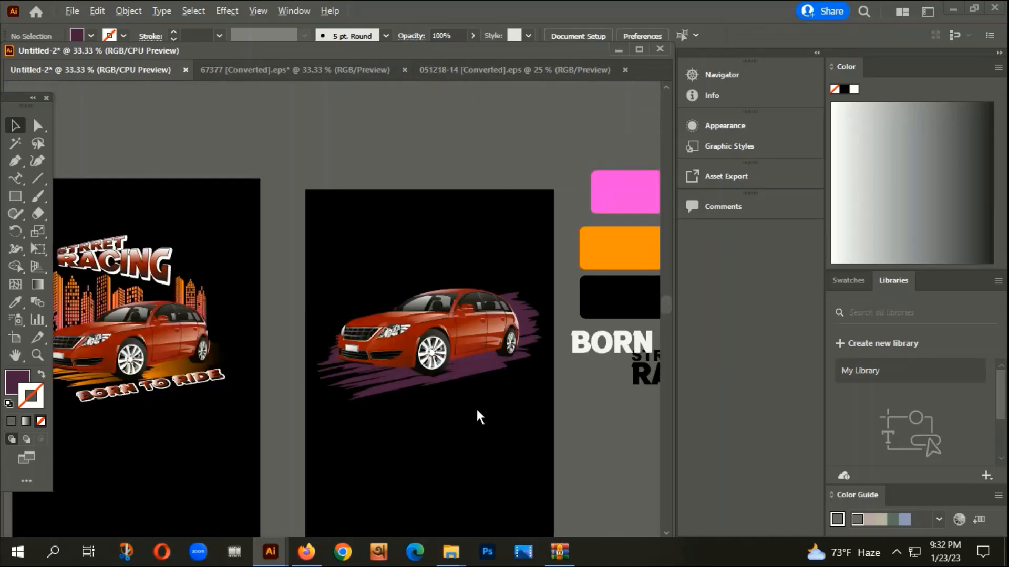
pyautogui.moveTo(541, 398); pyautogui.dragTo(449, 395)
pyautogui.scroll(2, 451, 395)
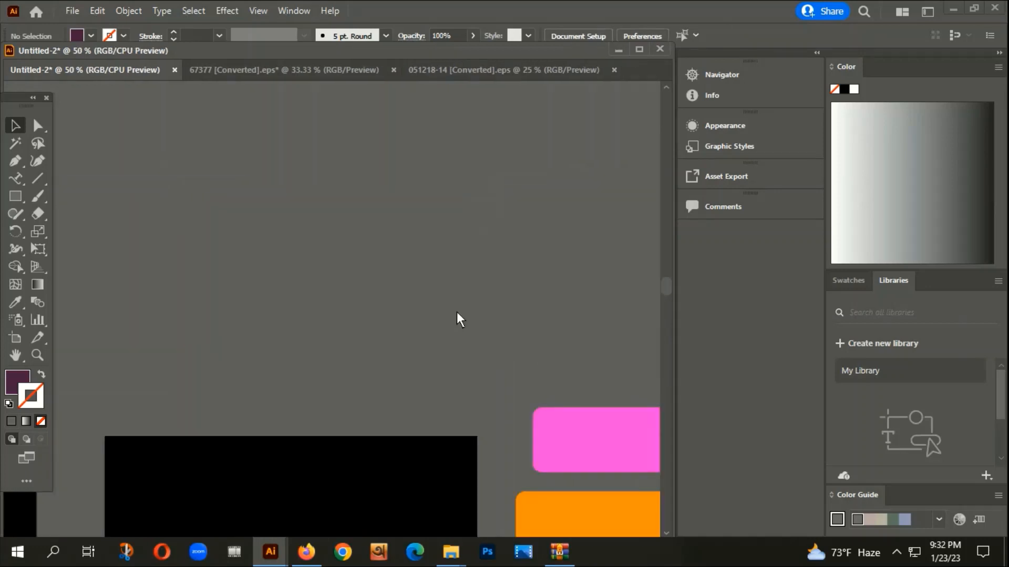
# Select both purple brush strokes behind the car and group them
pyautogui.moveTo(386, 524); pyautogui.dragTo(465, 270)
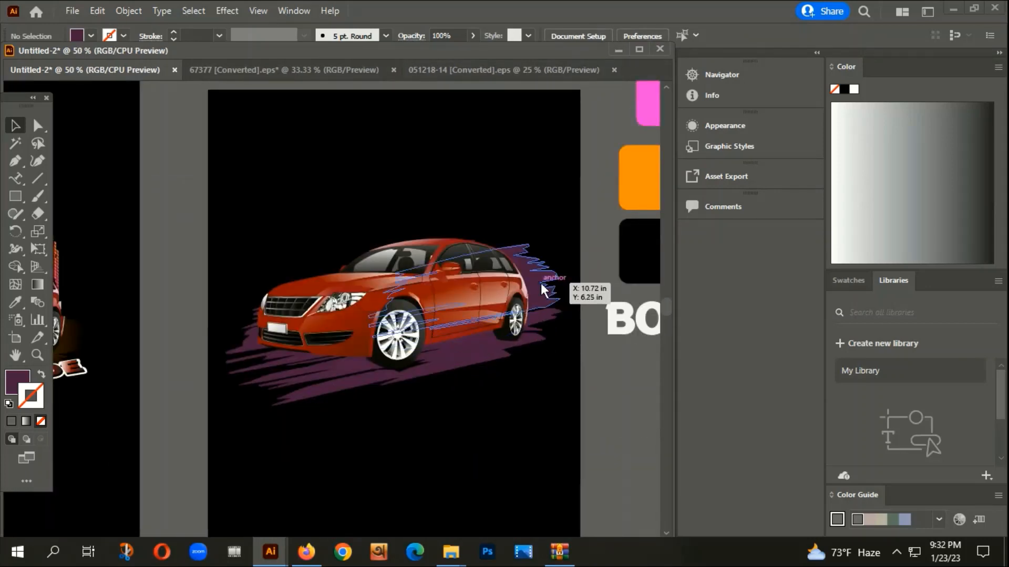
pyautogui.click(541, 283)
pyautogui.moveTo(380, 377); pyautogui.dragTo(345, 392)
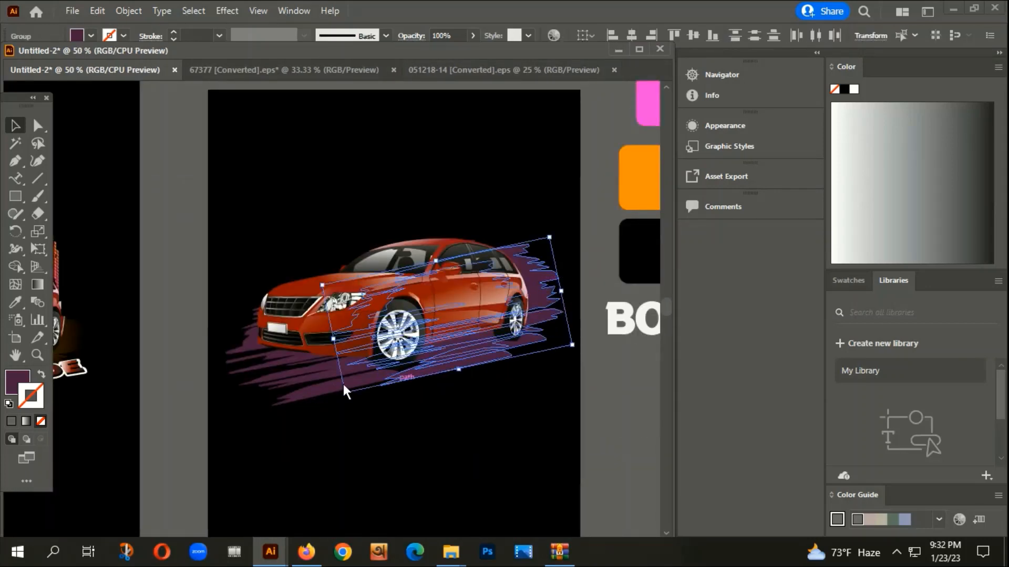
pyautogui.keyDown('shift'); pyautogui.click(302, 383); pyautogui.keyUp('shift')
pyautogui.rightClick(299, 379)
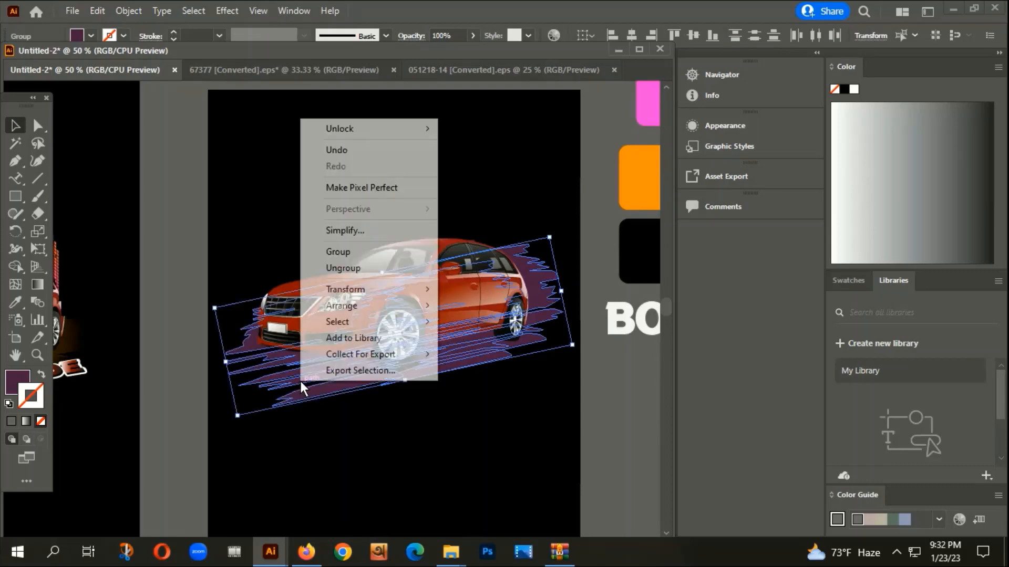
pyautogui.click(339, 249)
# Look up the hex colour codes of the pink and orange sample rectangles beside the artboard
pyautogui.scroll(-3, 329, 309)
pyautogui.moveTo(462, 387); pyautogui.dragTo(395, 362)
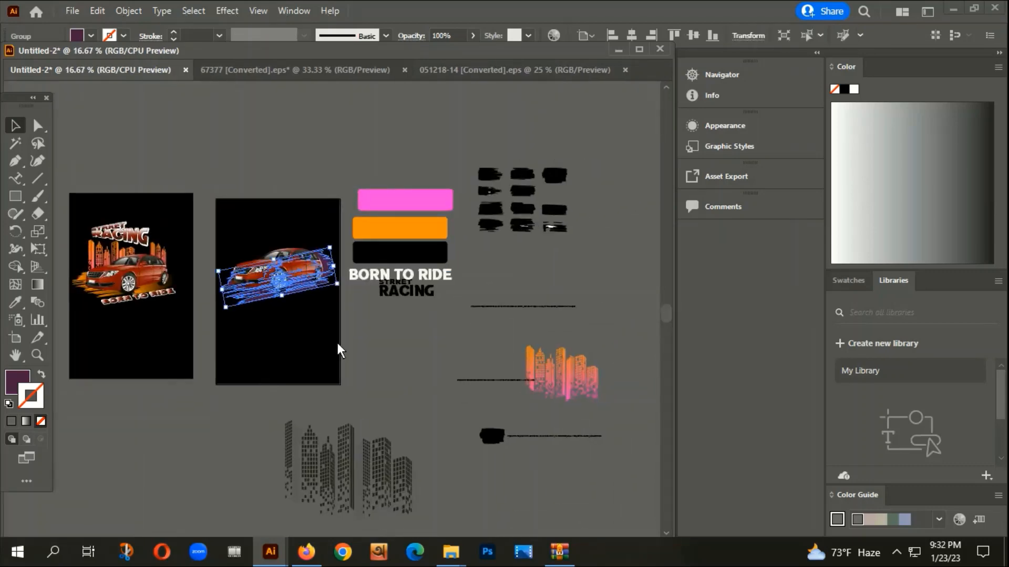
pyautogui.scroll(2, 144, 278)
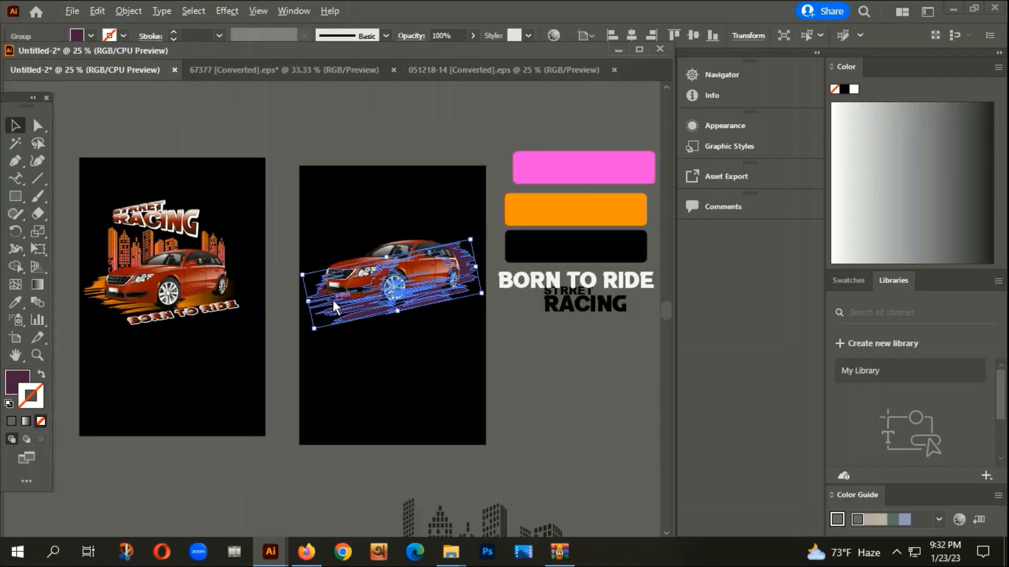
pyautogui.moveTo(468, 354); pyautogui.dragTo(401, 338)
pyautogui.click(515, 212)
pyautogui.moveTo(527, 200); pyautogui.dragTo(487, 221)
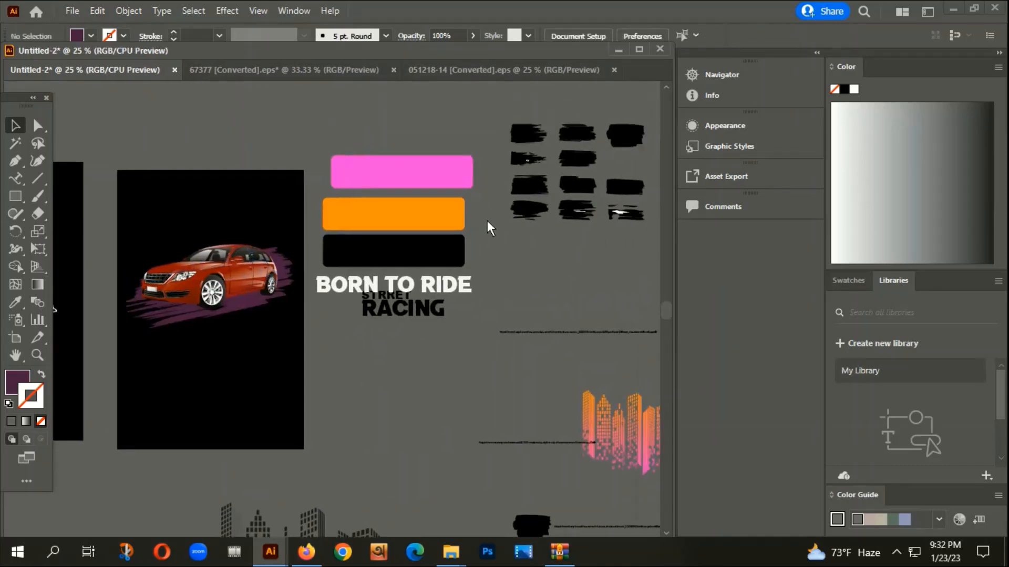
pyautogui.scroll(1, 402, 221)
pyautogui.click(420, 156)
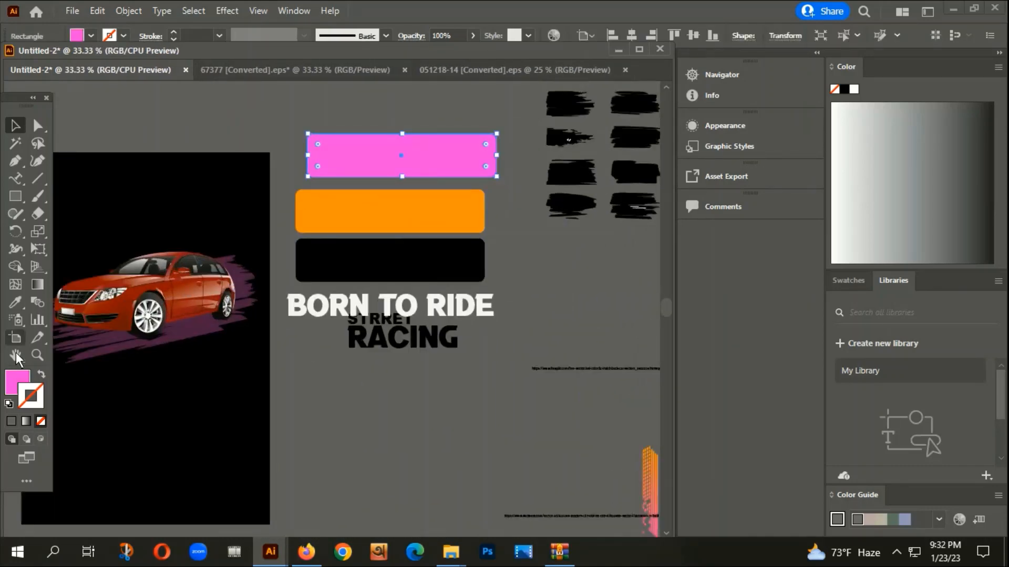
pyautogui.doubleClick(17, 381)
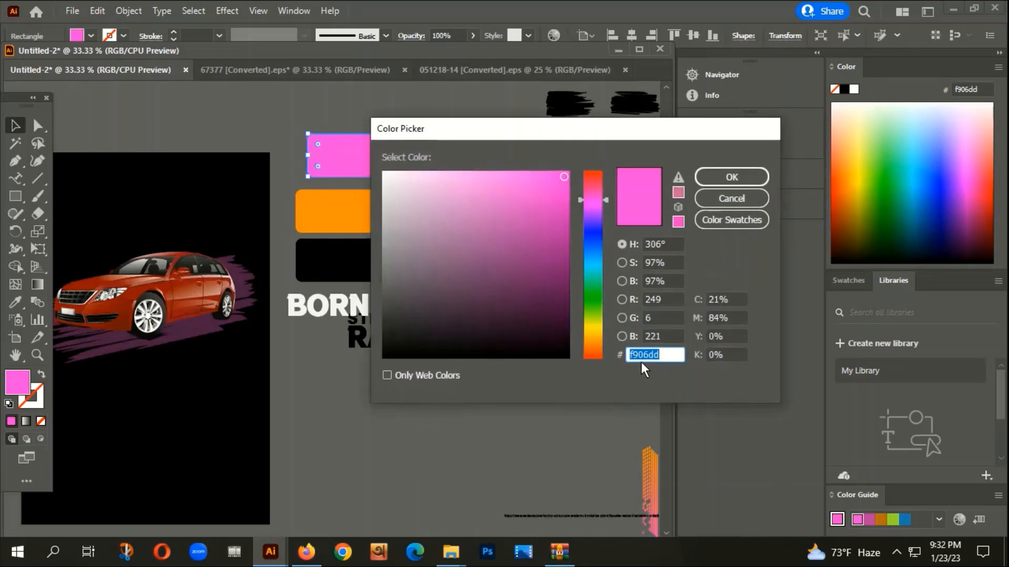
pyautogui.click(729, 179)
pyautogui.click(362, 213)
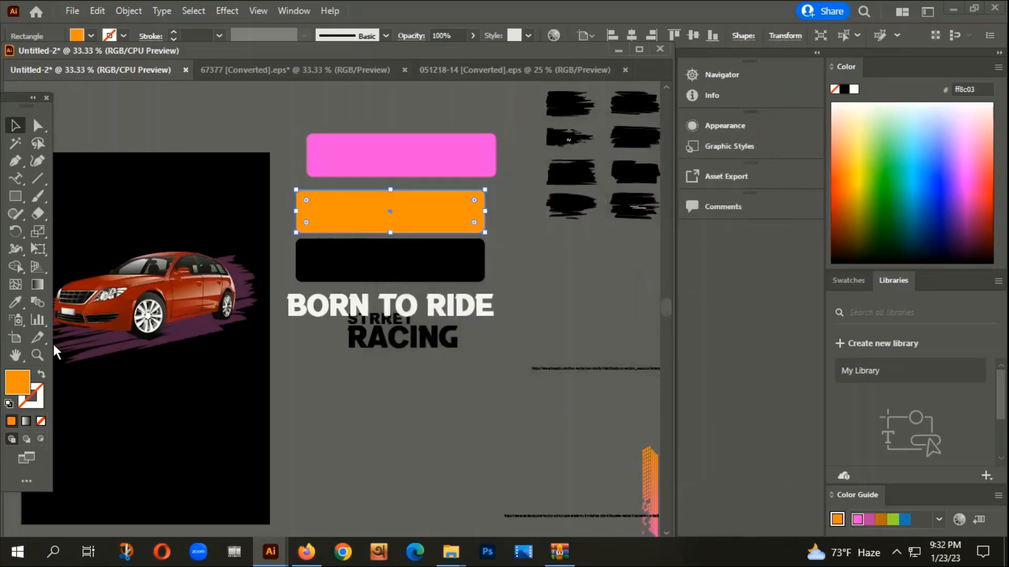
pyautogui.doubleClick(19, 379)
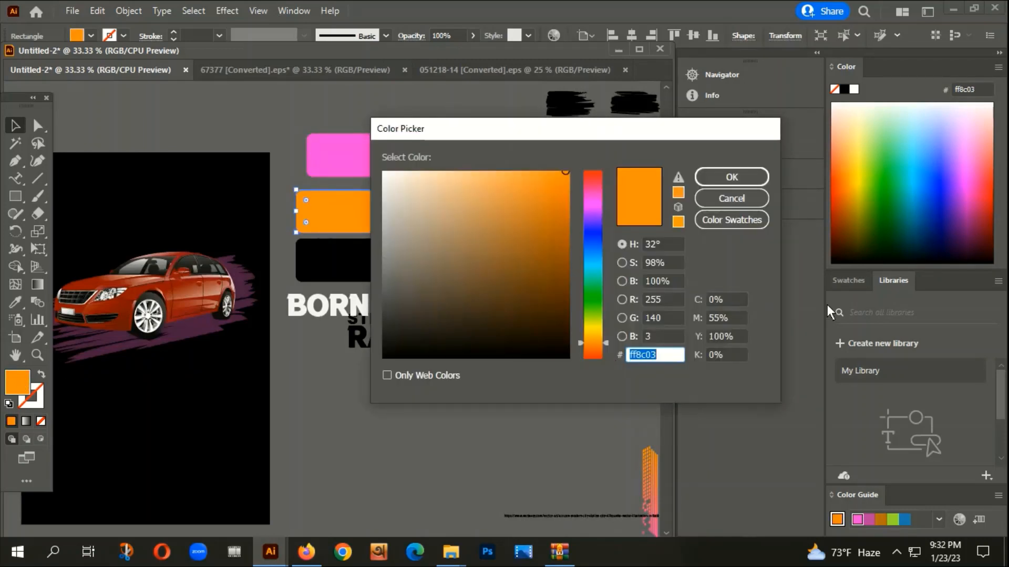
pyautogui.click(744, 180)
# Fill the grouped purple brush strokes behind the car with the default white-to-black linear gradient
pyautogui.moveTo(353, 462); pyautogui.dragTo(471, 391)
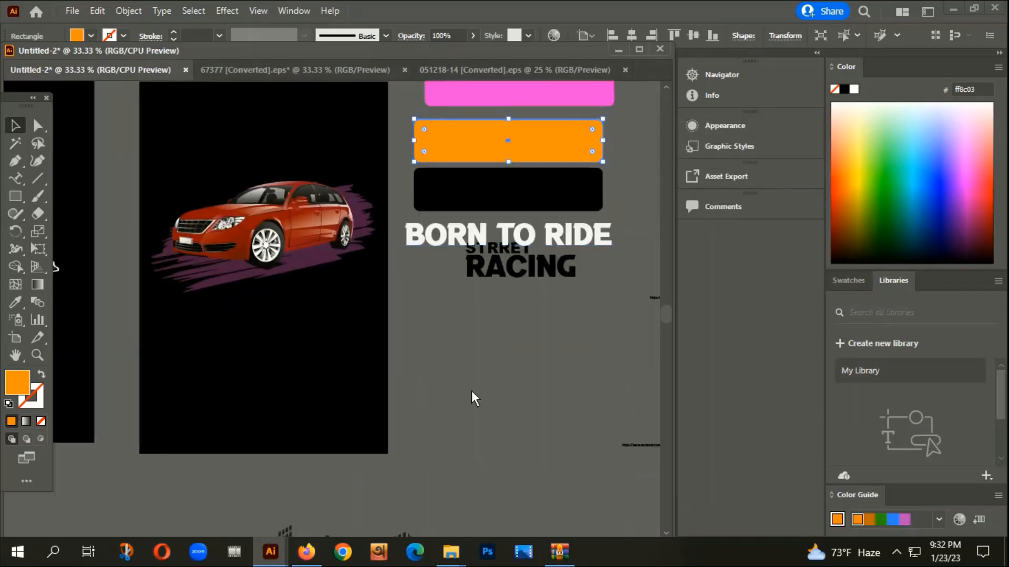
pyautogui.click(471, 391)
pyautogui.click(299, 263)
pyautogui.hotkey('ctrl', '-')
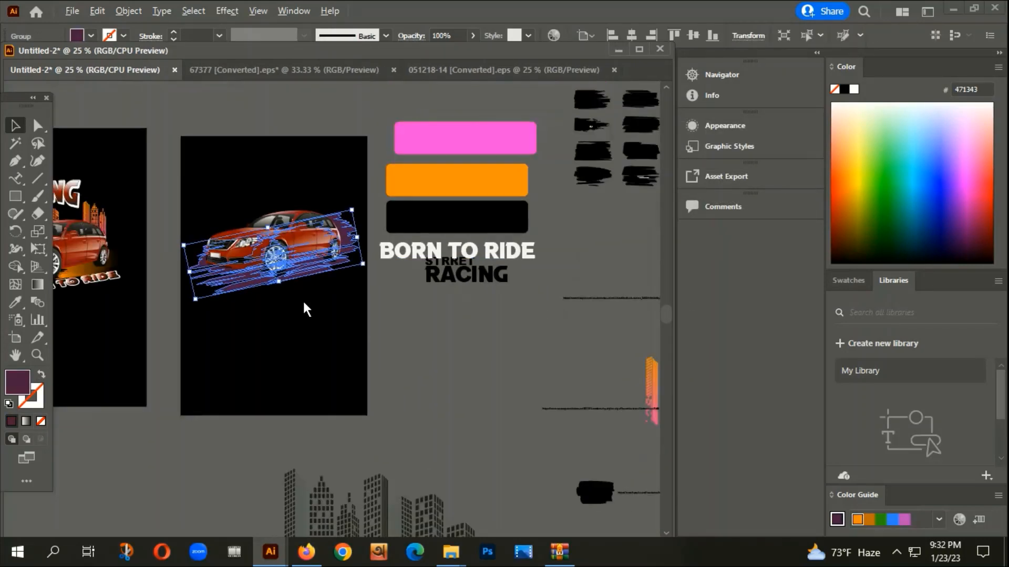
pyautogui.click(25, 421)
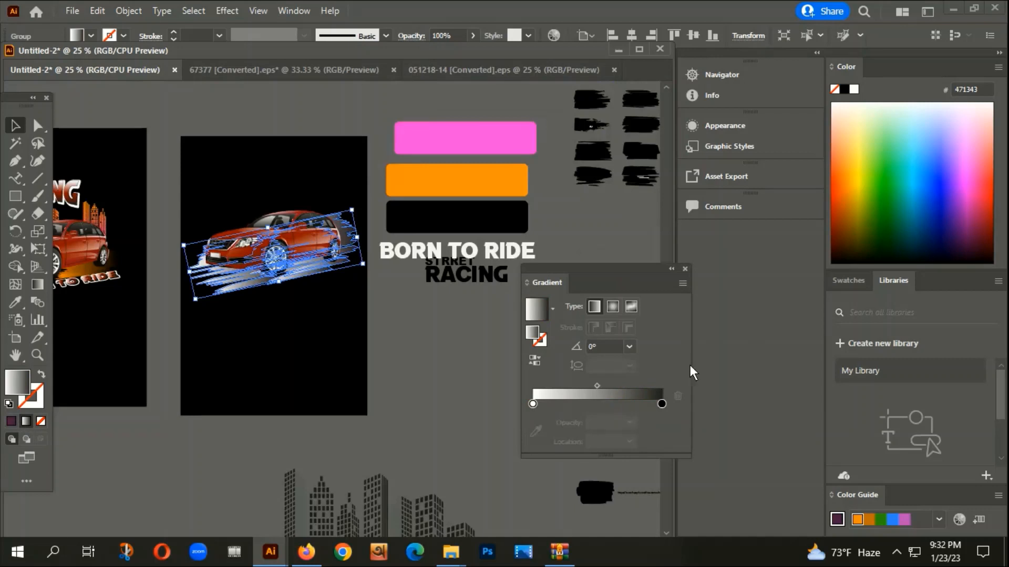
# Recolour the brush strokes' gradient by sampling the colour rectangles: orange for the end stop and black for the start stop
pyautogui.click(661, 403)
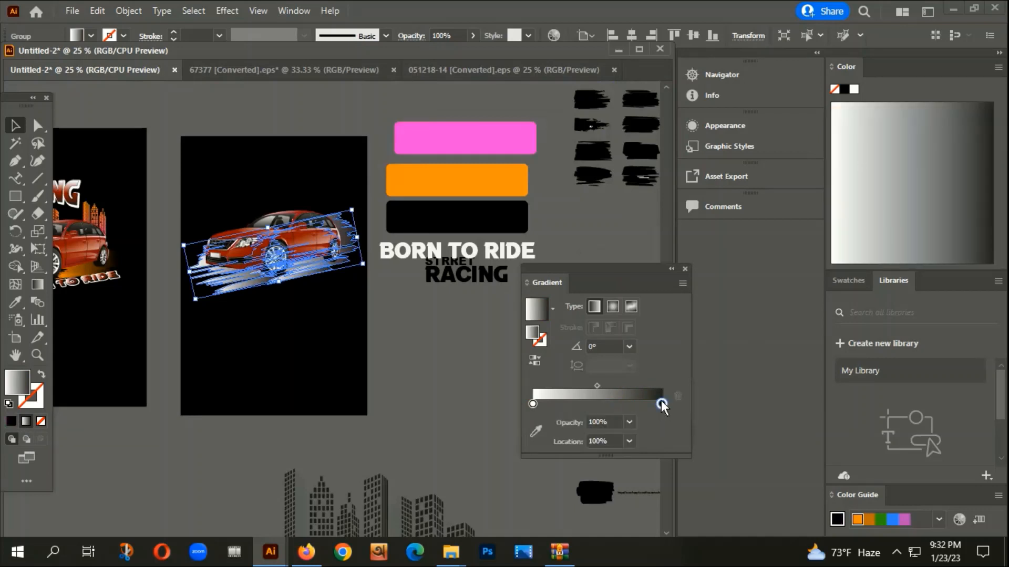
pyautogui.click(16, 303)
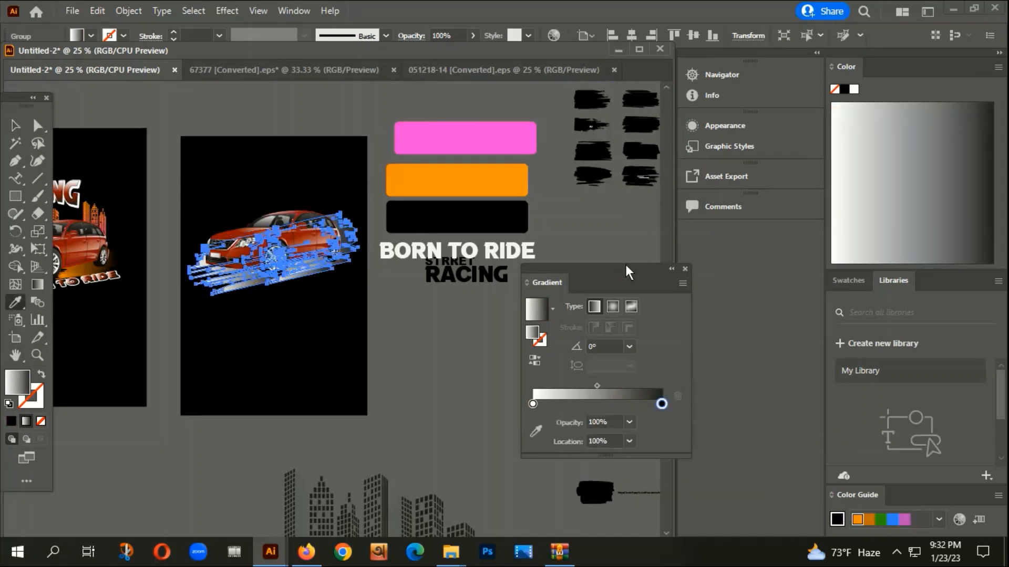
pyautogui.click(496, 223)
pyautogui.click(531, 400)
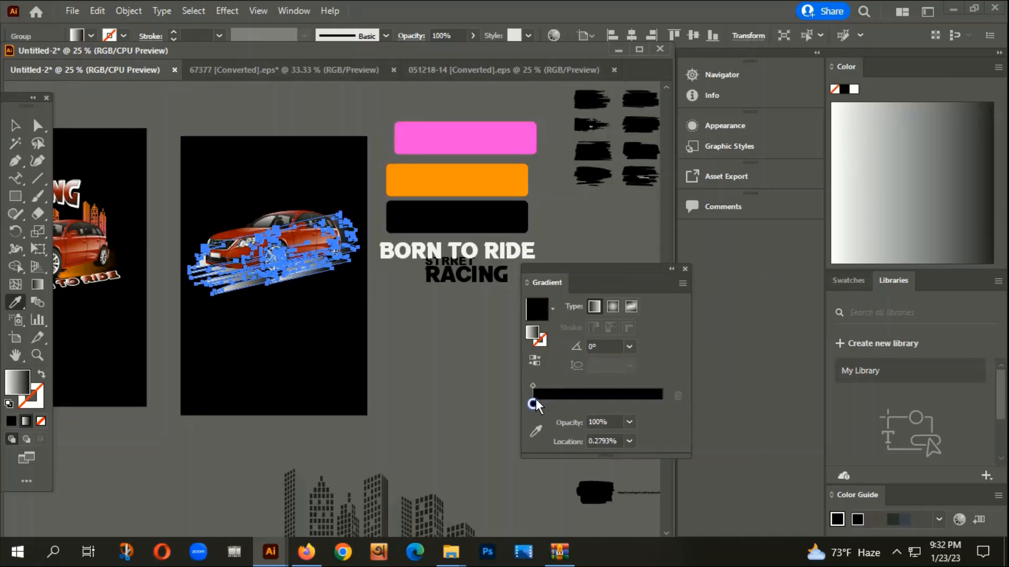
pyautogui.click(455, 184)
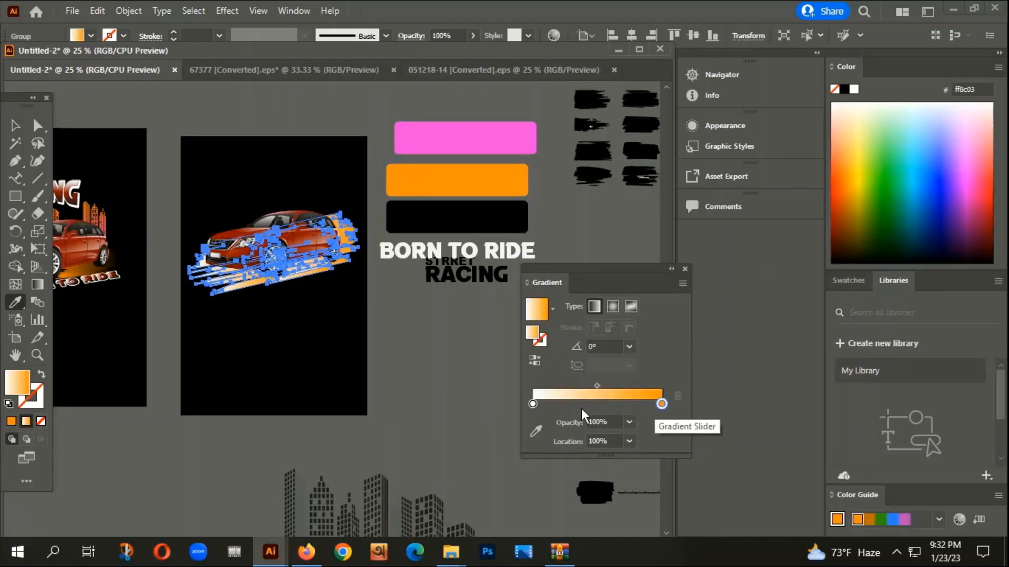
pyautogui.click(533, 403)
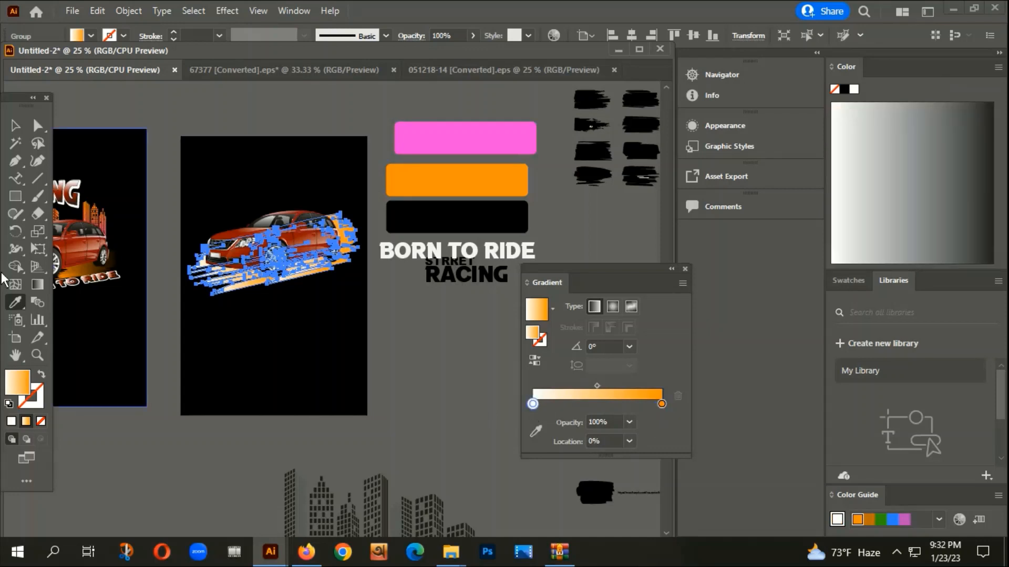
pyautogui.click(438, 212)
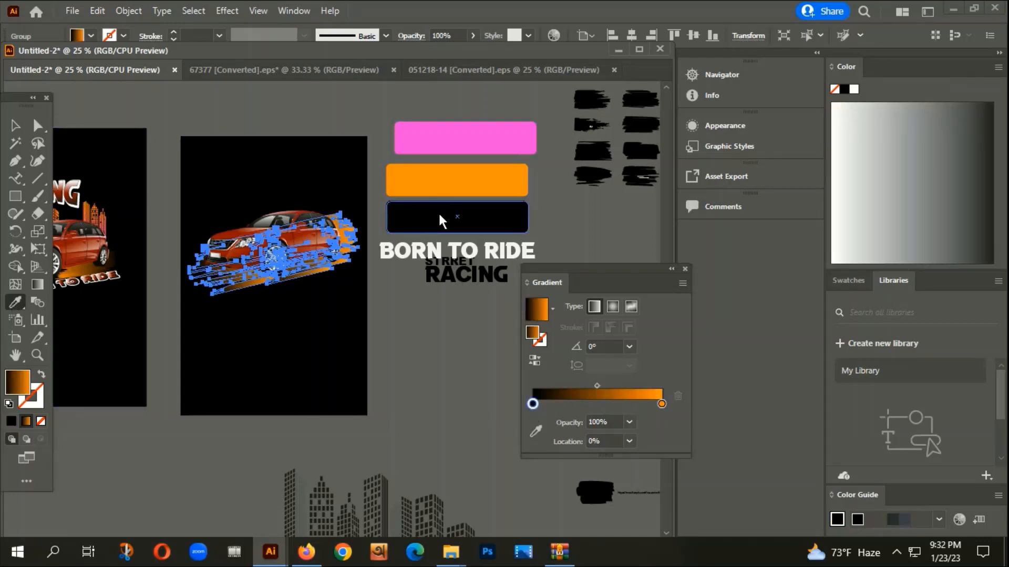
pyautogui.click(16, 127)
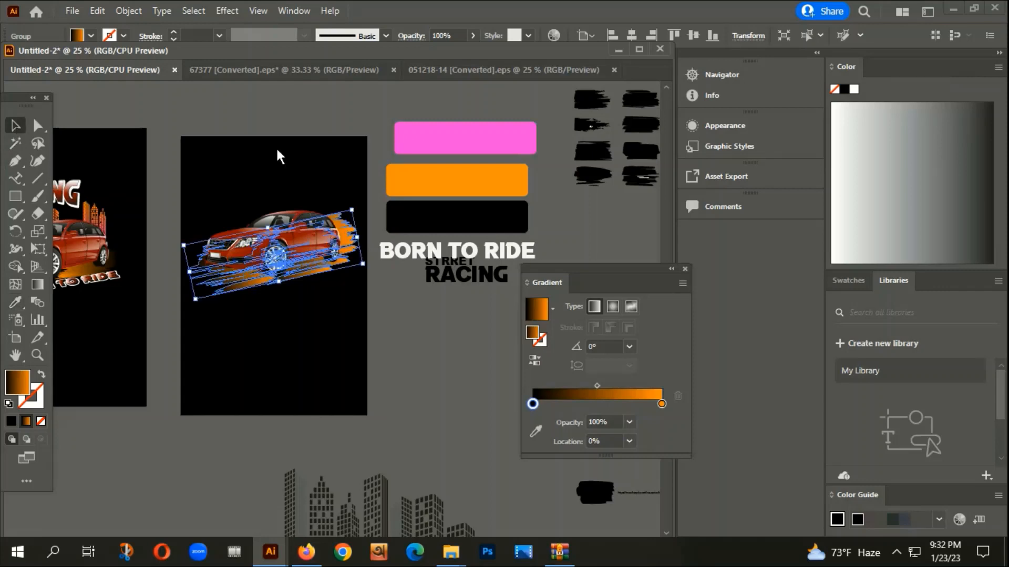
pyautogui.click(277, 153)
# Reverse the brush strokes' gradient so orange lies at the car's front and black at its rear, and check it up close
pyautogui.moveTo(322, 214); pyautogui.dragTo(443, 188)
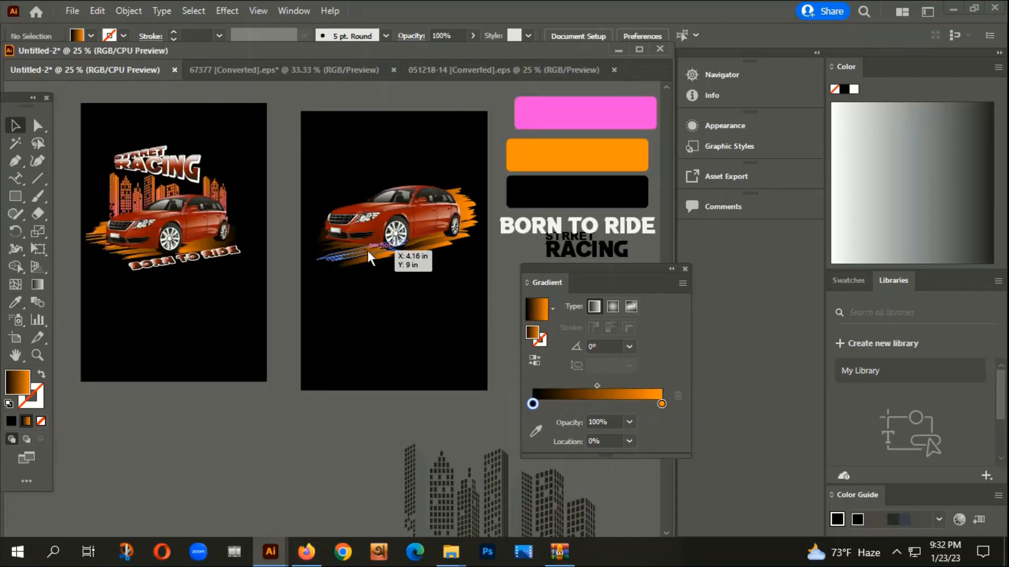
pyautogui.click(366, 251)
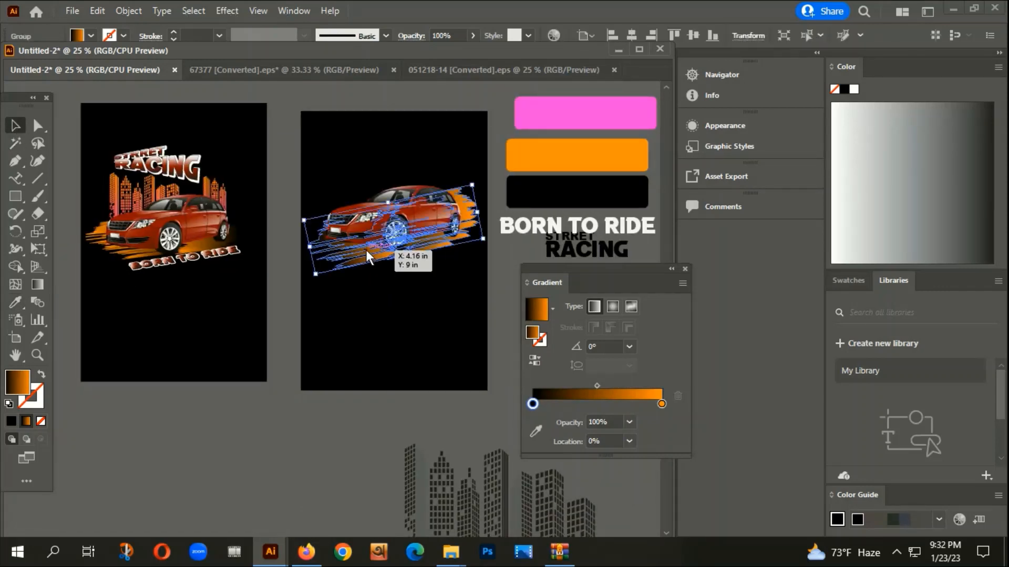
pyautogui.click(535, 361)
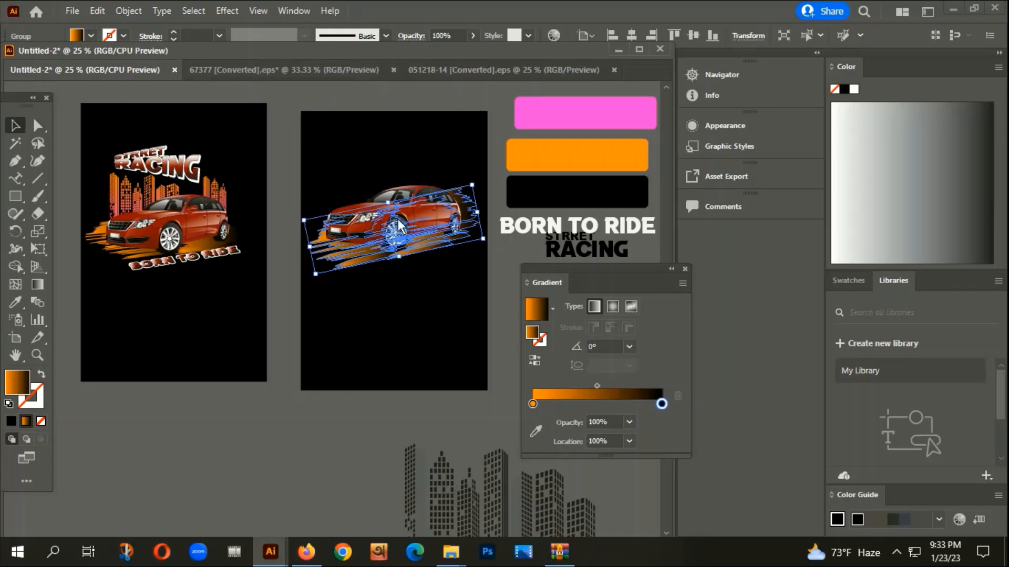
pyautogui.click(321, 94)
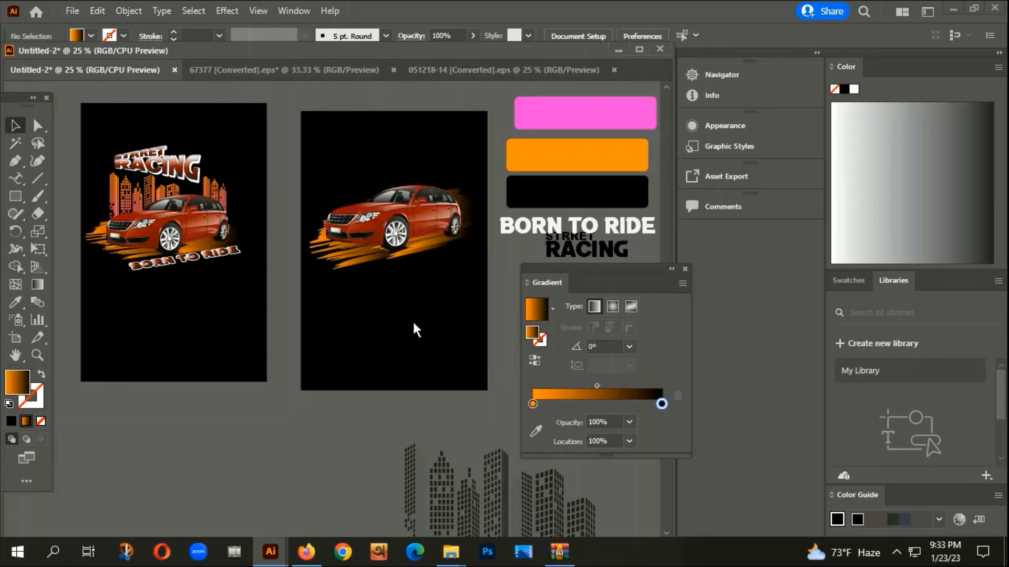
pyautogui.scroll(3, 405, 254)
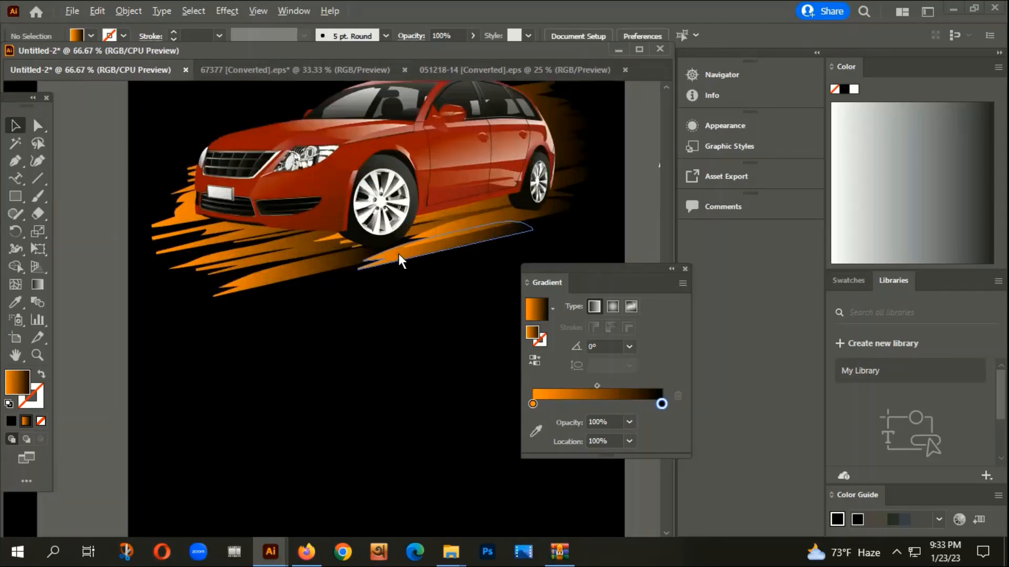
pyautogui.scroll(-3, 392, 285)
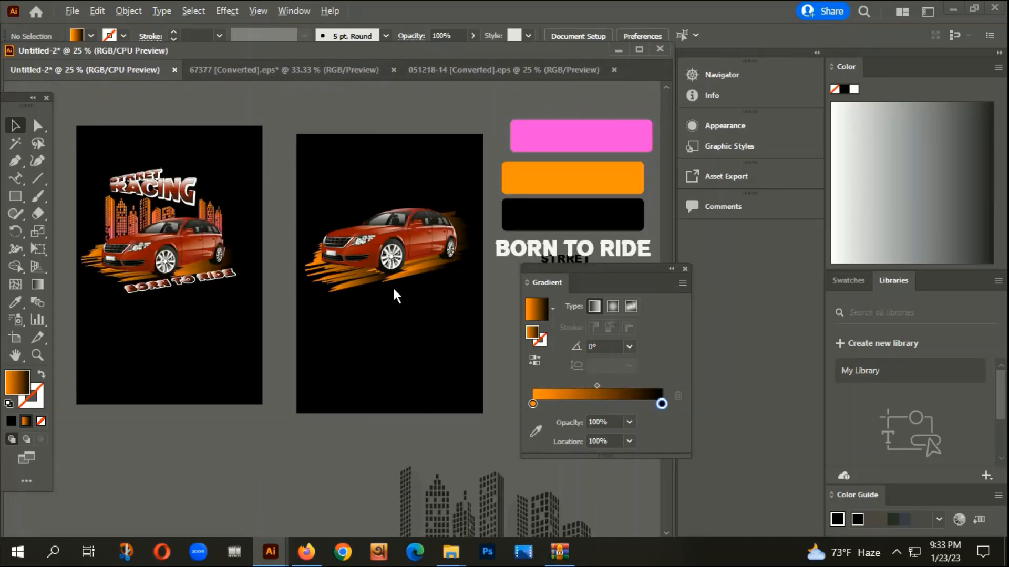
# Move the dark city buildings group to just beneath the new design's black artboard
pyautogui.scroll(-1, 392, 286)
pyautogui.hscroll(2, 332, 270)
pyautogui.scroll(-1, 332, 270)
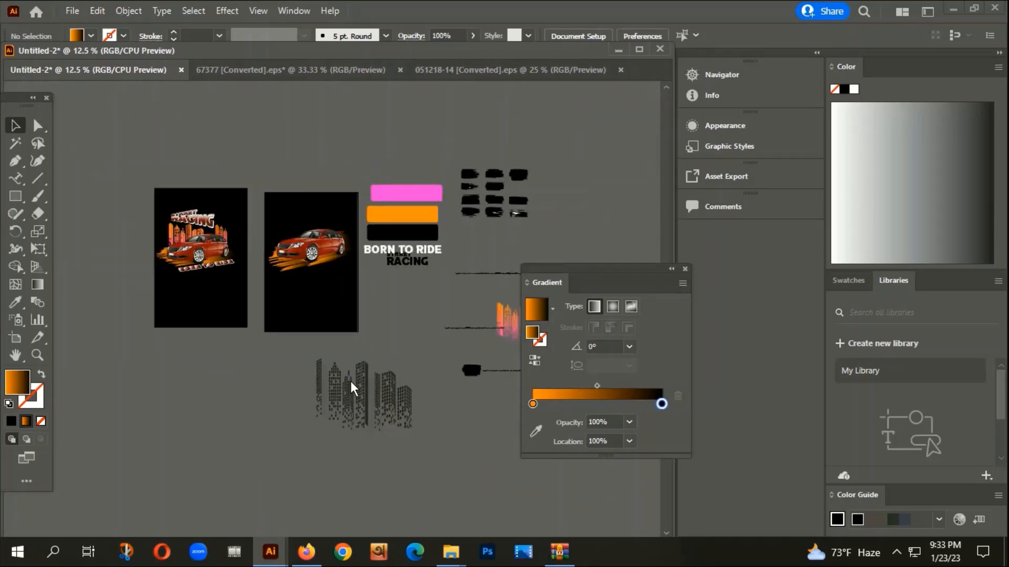
pyautogui.moveTo(351, 380); pyautogui.dragTo(276, 369)
pyautogui.scroll(3, 275, 370)
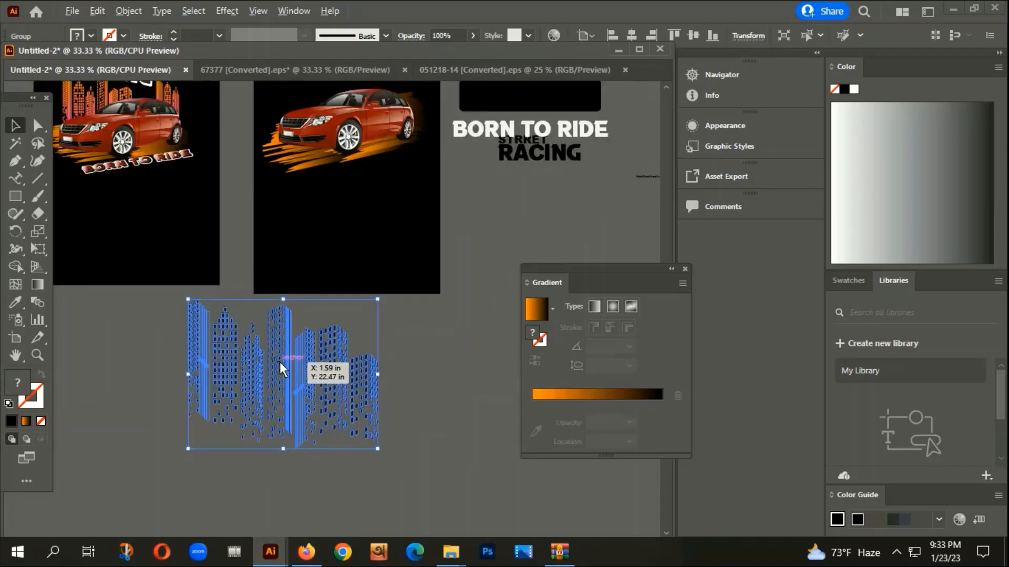
# Fill the dark city buildings group beneath the artboard with the last used orange-to-black linear gradient
pyautogui.scroll(-2, 371, 362)
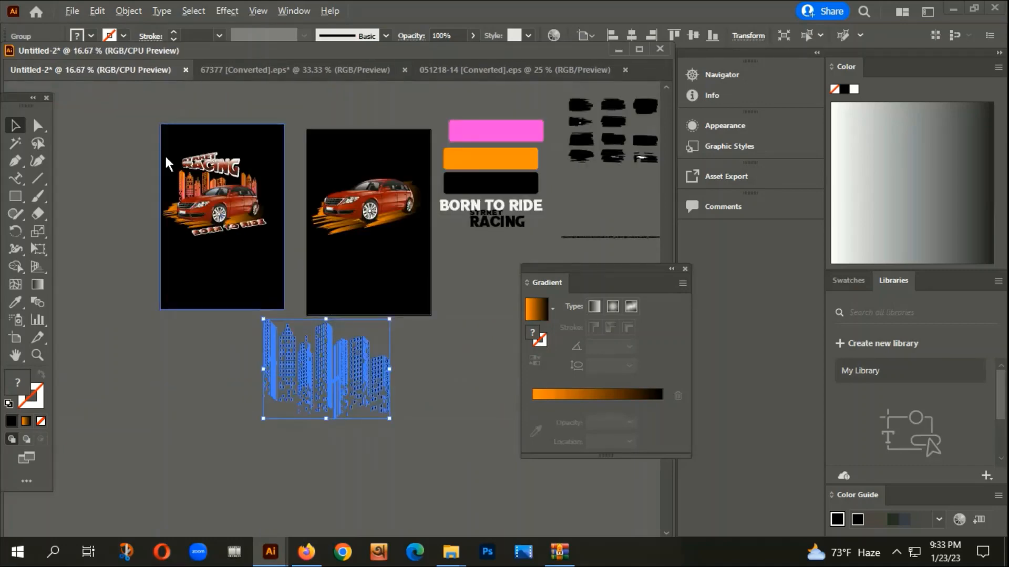
pyautogui.scroll(3, 171, 166)
pyautogui.scroll(-2, 181, 185)
pyautogui.moveTo(387, 341); pyautogui.dragTo(271, 312)
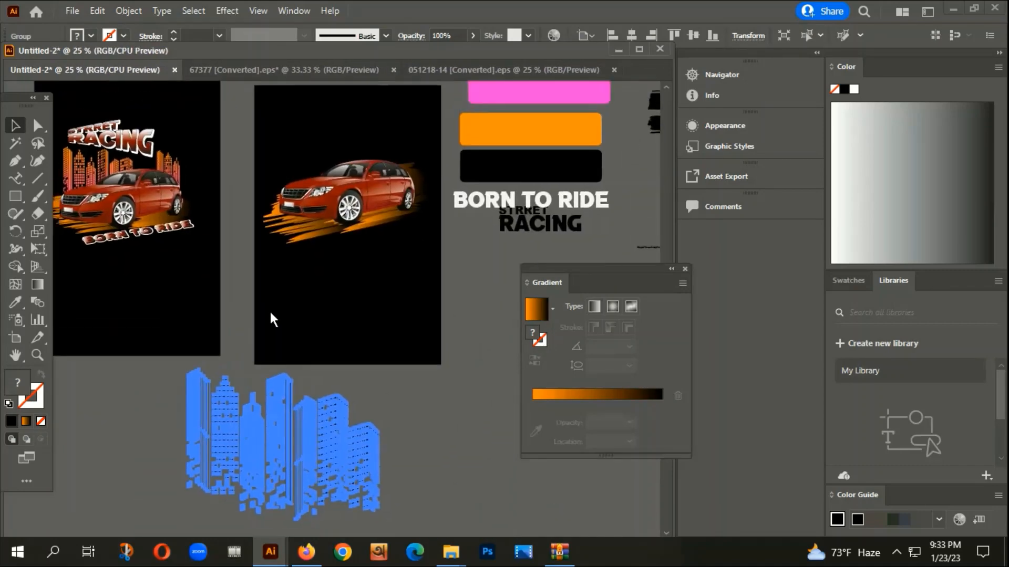
pyautogui.scroll(-2, 273, 316)
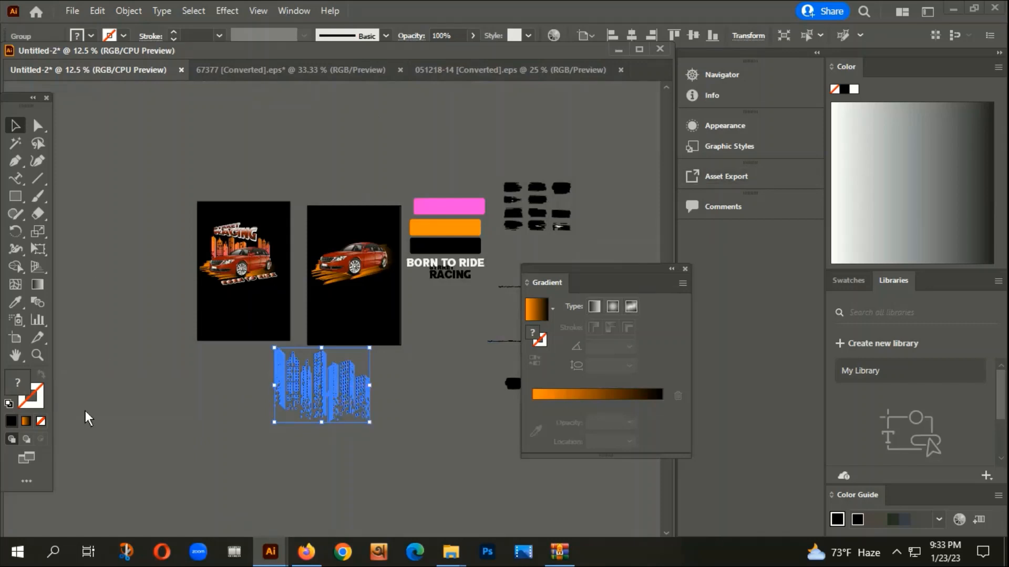
pyautogui.click(26, 421)
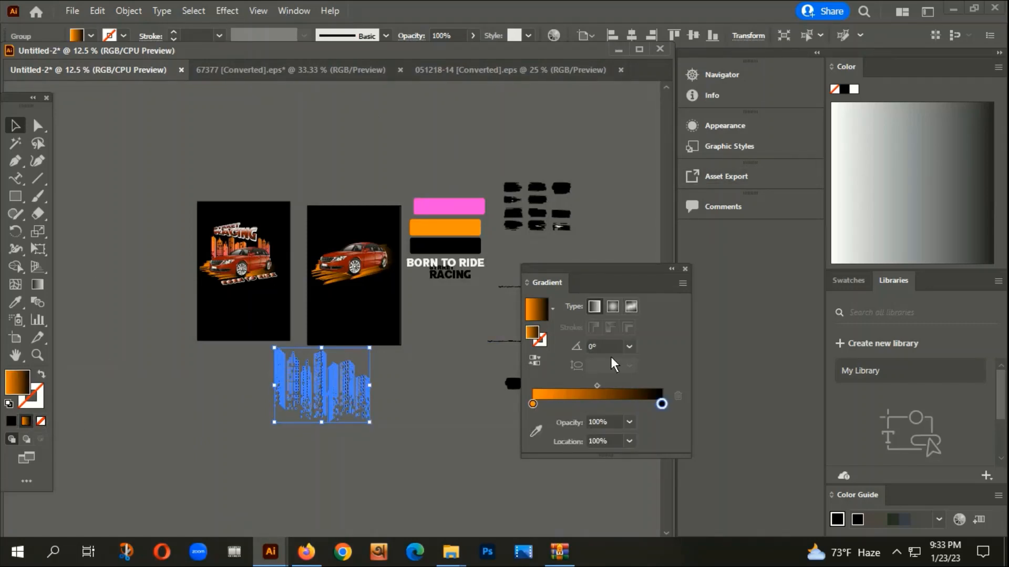
# Recolour the black end stop of the buildings' gradient pink by sampling the pink rectangle, keeping orange as the start stop
pyautogui.click(657, 402)
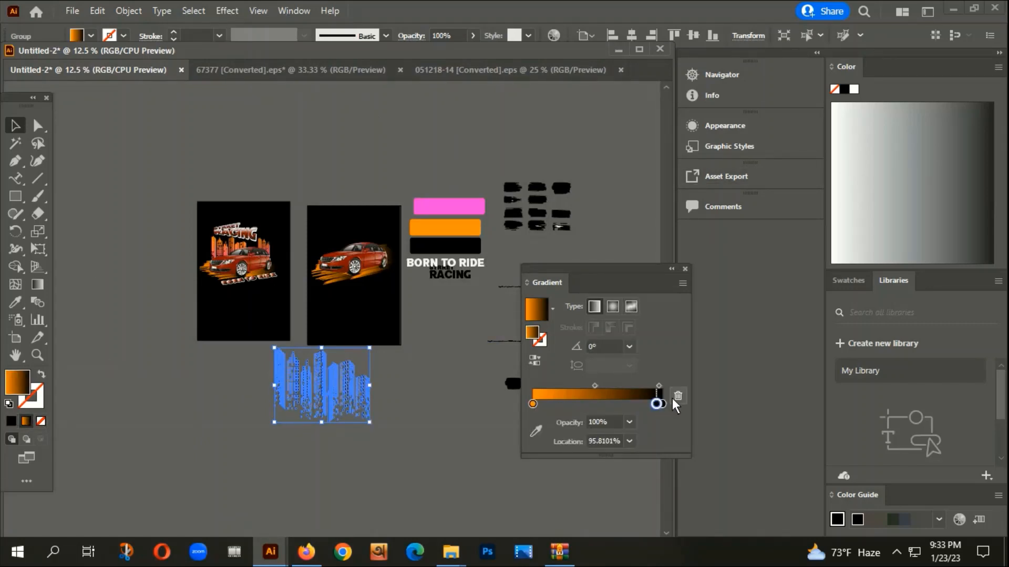
pyautogui.click(674, 398)
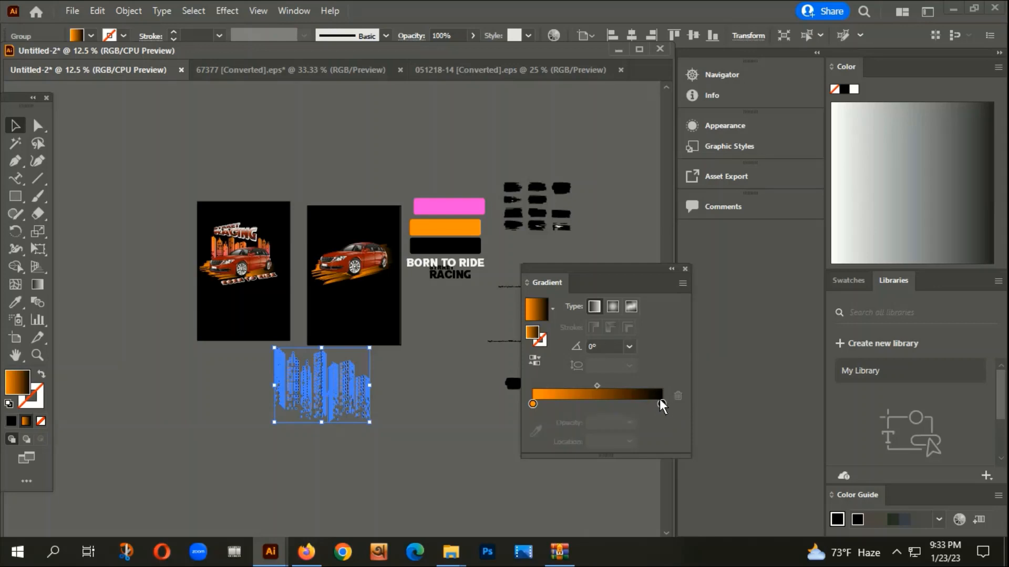
pyautogui.click(661, 403)
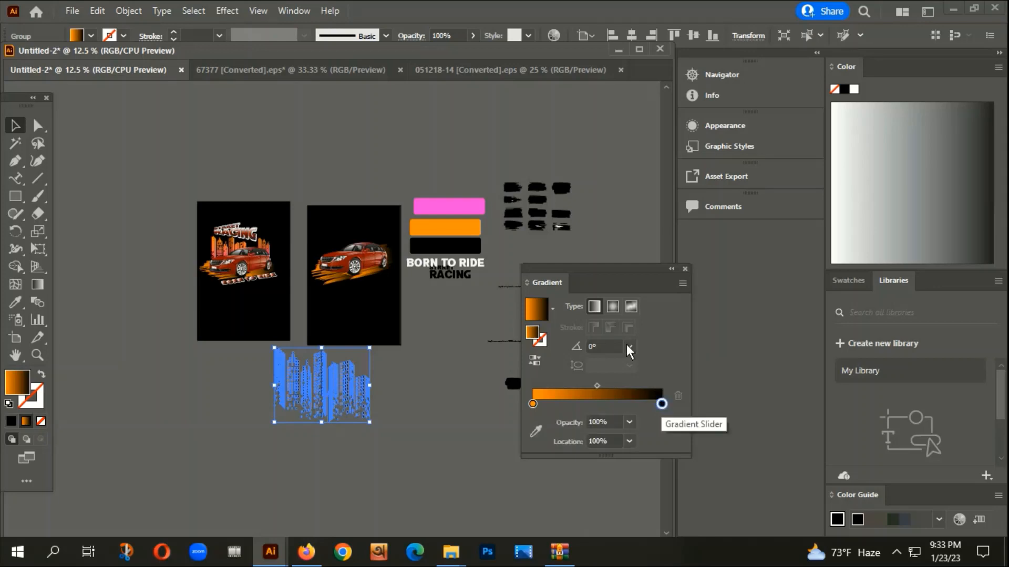
pyautogui.click(15, 302)
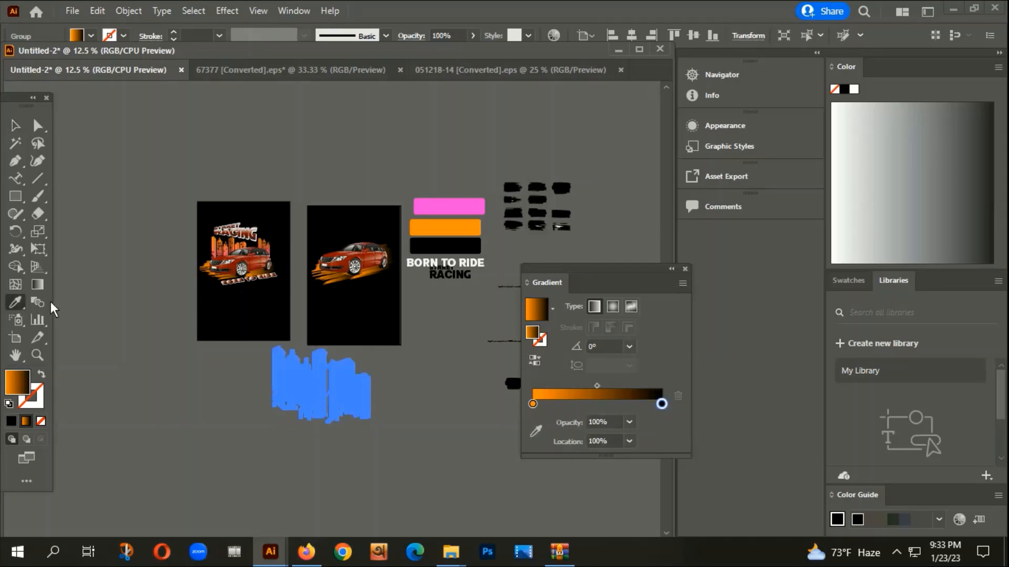
pyautogui.keyDown('shift'); pyautogui.click(457, 208); pyautogui.keyUp('shift')
pyautogui.click(533, 404)
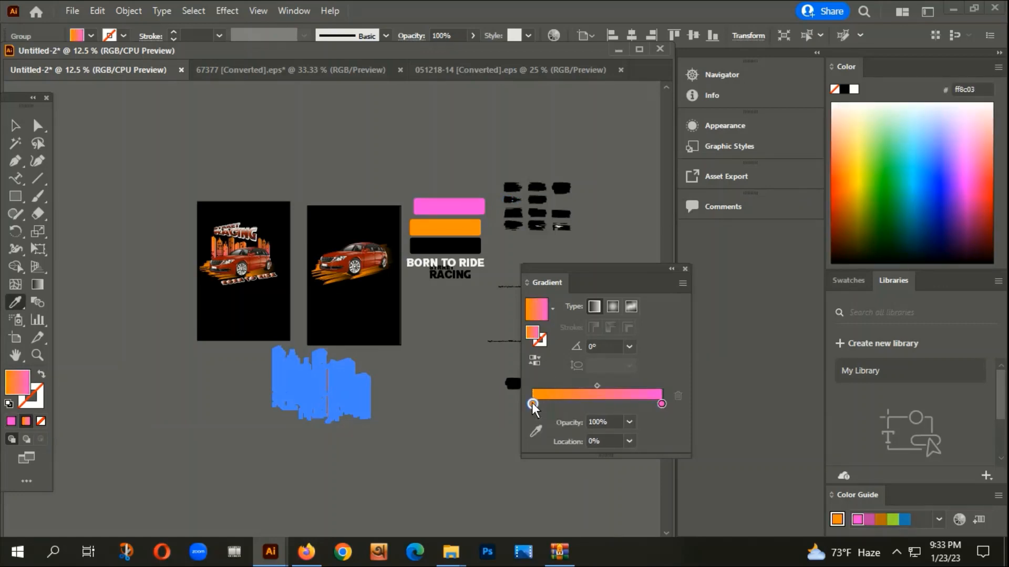
pyautogui.click(15, 125)
pyautogui.click(99, 288)
# Check the windows' separate gradients up close and combine the buildings group into one compound path so a single gradient spans it
pyautogui.click(320, 395)
pyautogui.scroll(4, 321, 395)
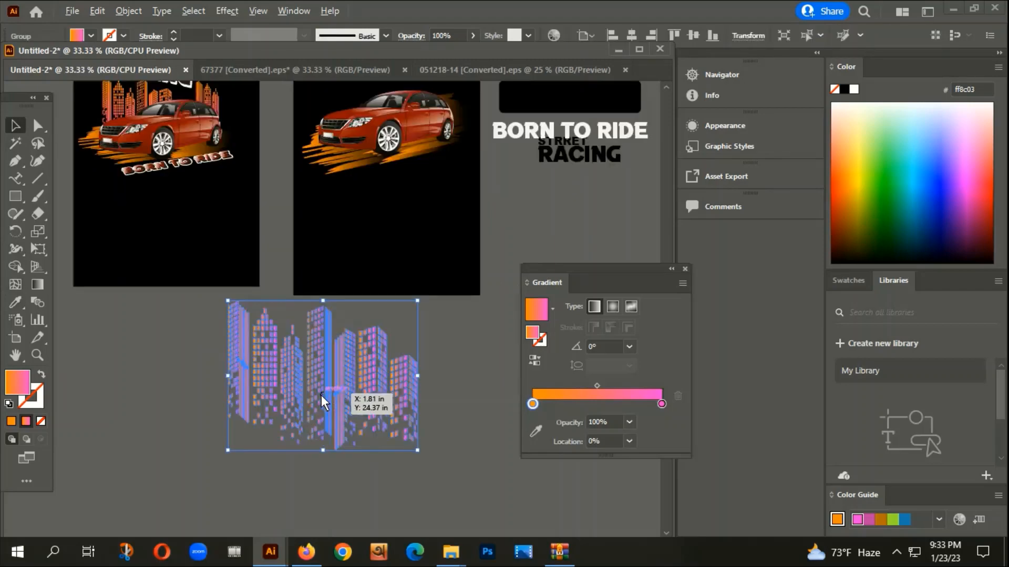
pyautogui.click(433, 222)
pyautogui.scroll(5, 224, 395)
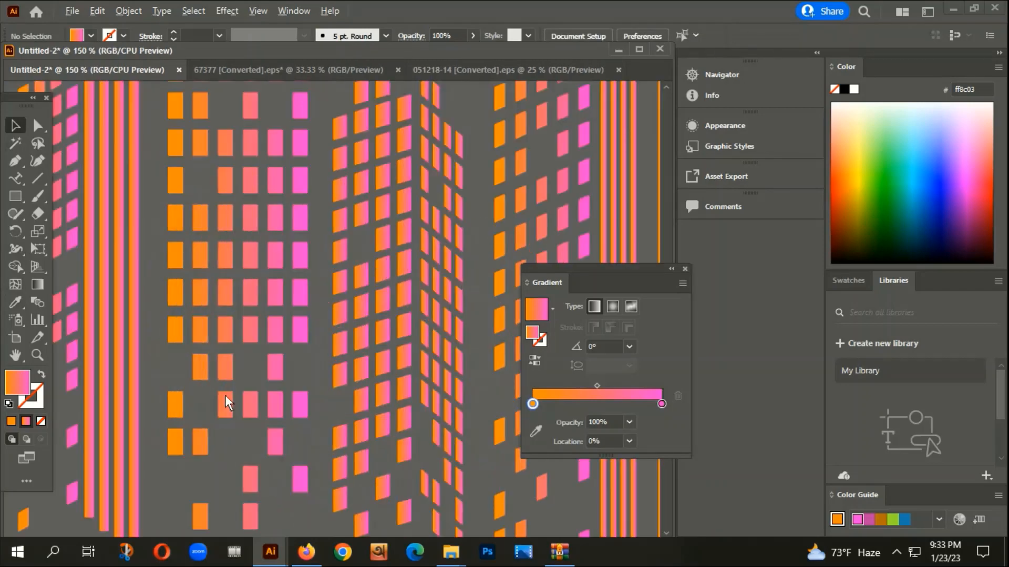
pyautogui.scroll(3, 343, 319)
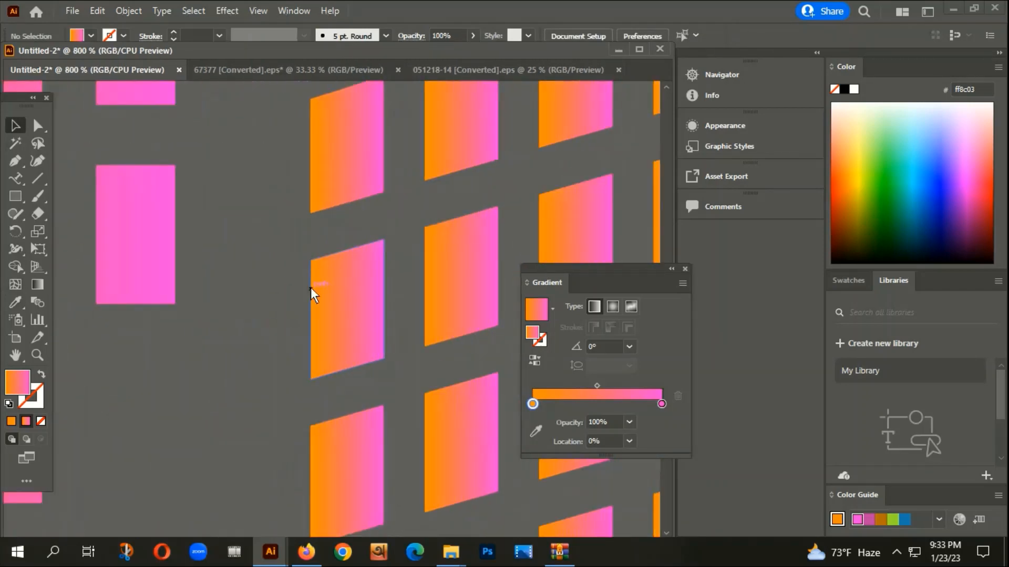
pyautogui.scroll(-6, 361, 357)
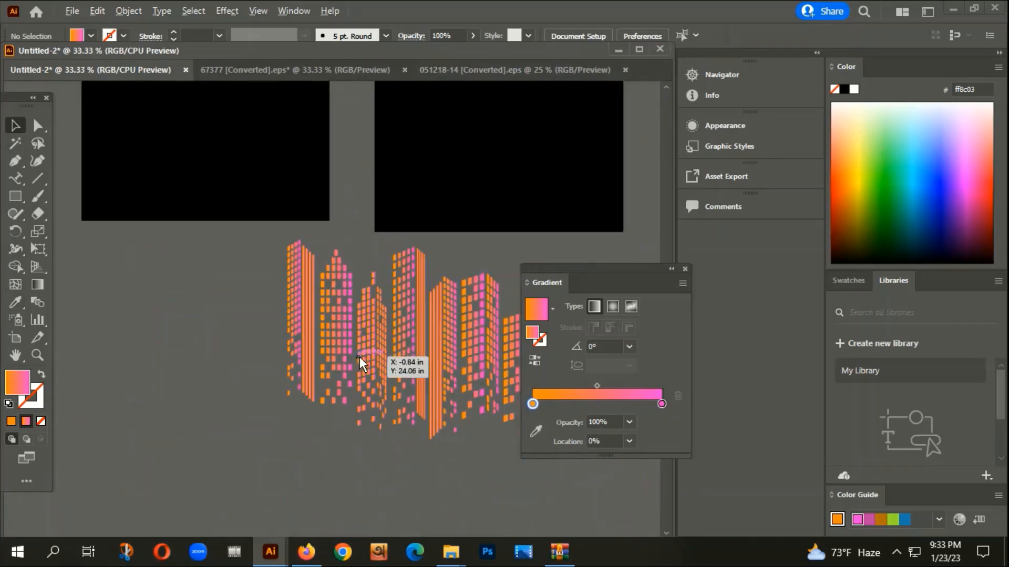
pyautogui.click(376, 323)
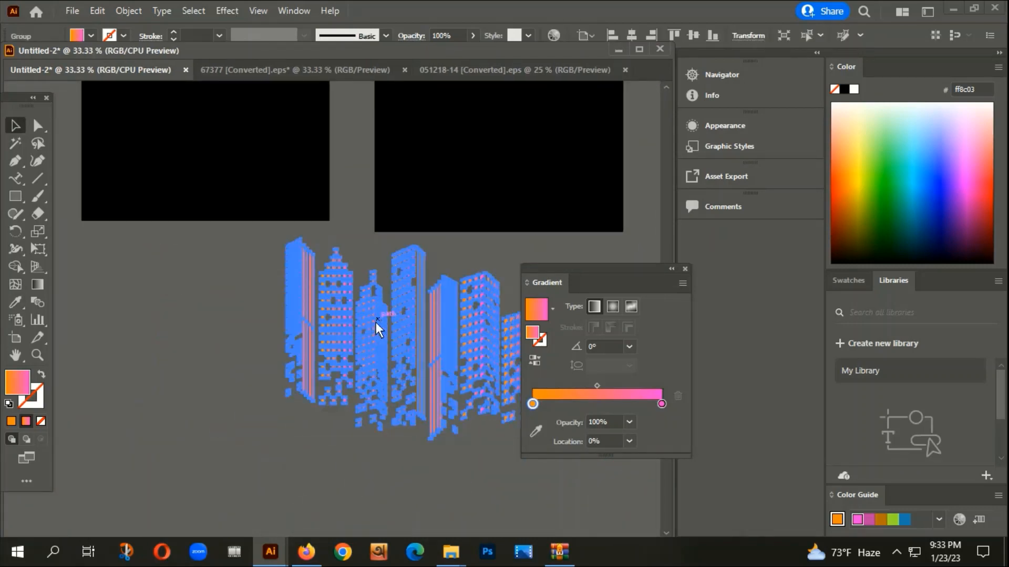
pyautogui.hotkey('ctrl', '8')
pyautogui.click(191, 314)
pyautogui.moveTo(275, 392); pyautogui.dragTo(197, 370)
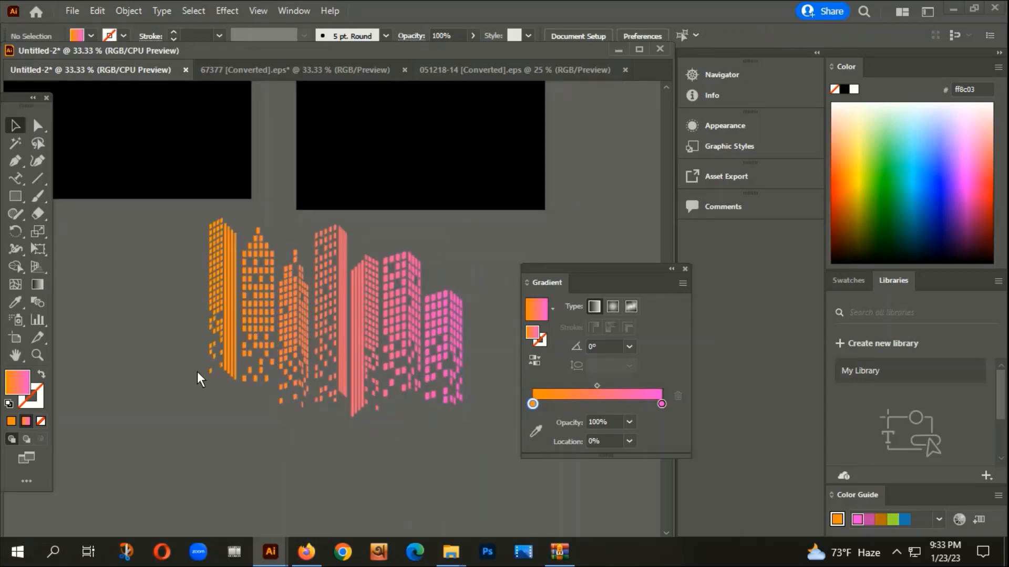
# Set the angle of the buildings' orange-to-pink gradient to -90° so it runs from top to base
pyautogui.scroll(-3, 330, 350)
pyautogui.scroll(4, 336, 275)
pyautogui.scroll(-5, 309, 266)
pyautogui.scroll(2, 302, 329)
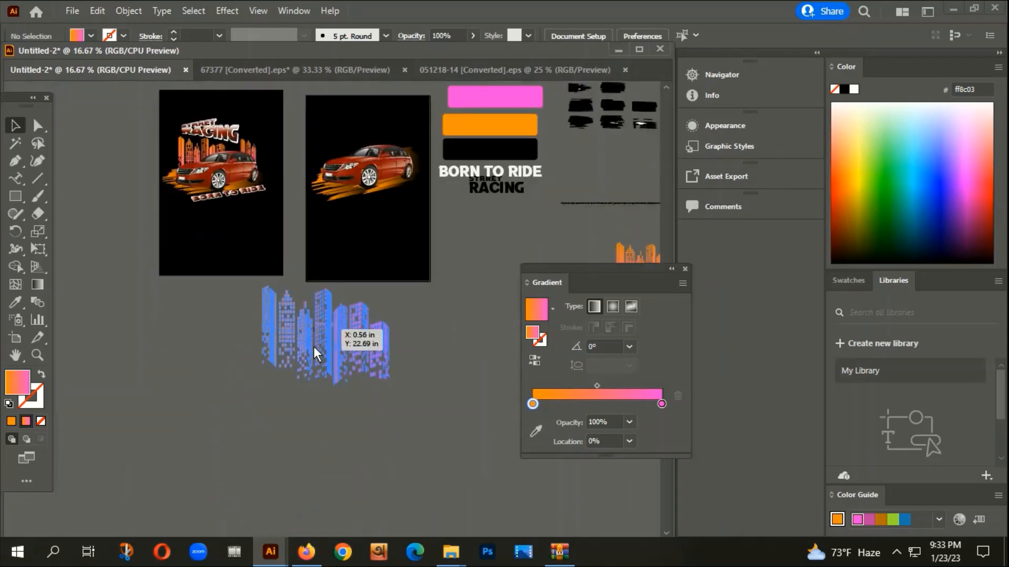
pyautogui.scroll(2, 313, 347)
pyautogui.click(322, 304)
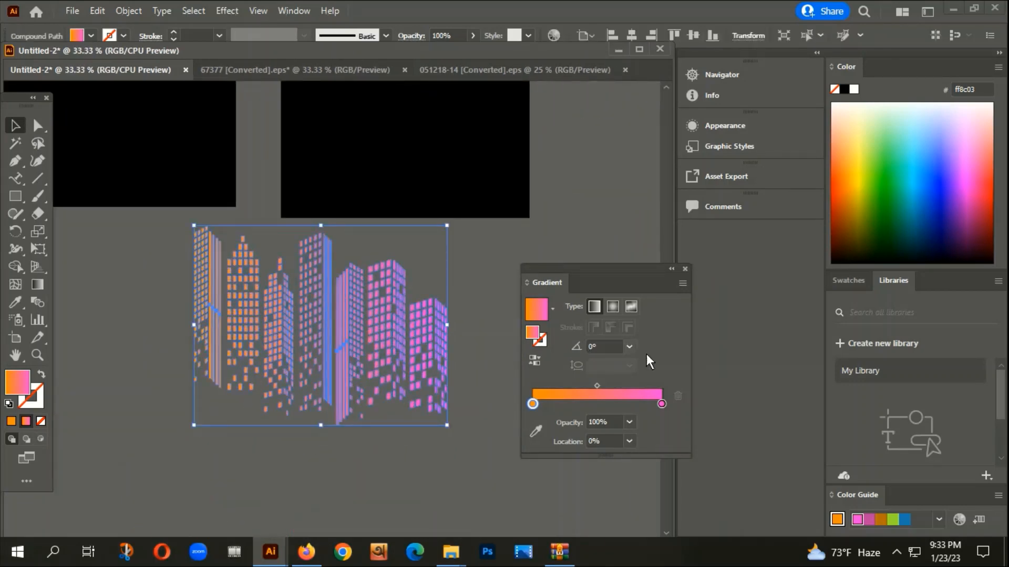
pyautogui.click(629, 347)
pyautogui.click(658, 270)
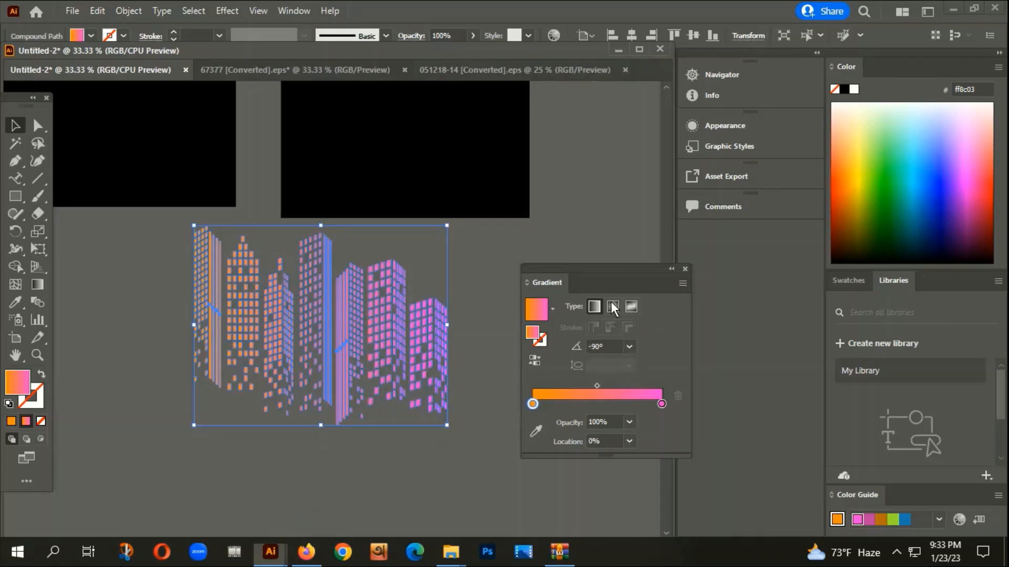
pyautogui.click(474, 433)
pyautogui.scroll(-3, 452, 434)
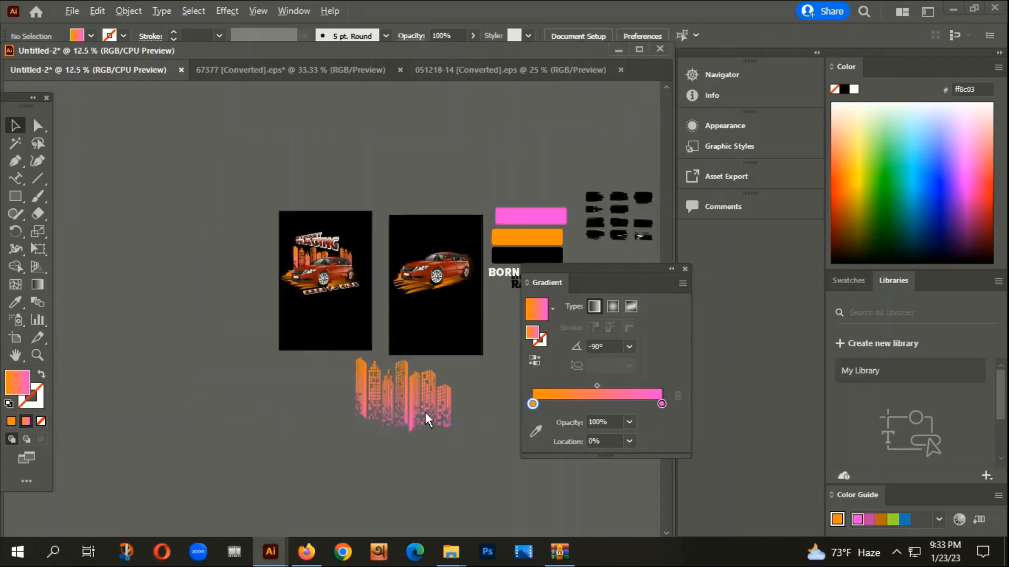
# Try reversing the buildings' gradient so pink lies at the rooftops and orange at the base
pyautogui.scroll(3, 424, 411)
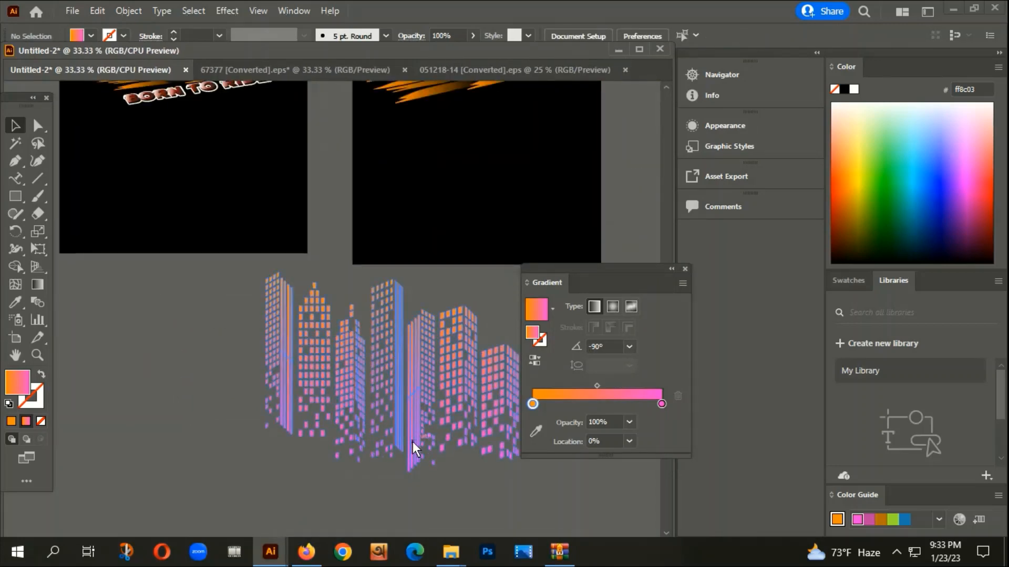
pyautogui.click(279, 336)
pyautogui.click(102, 374)
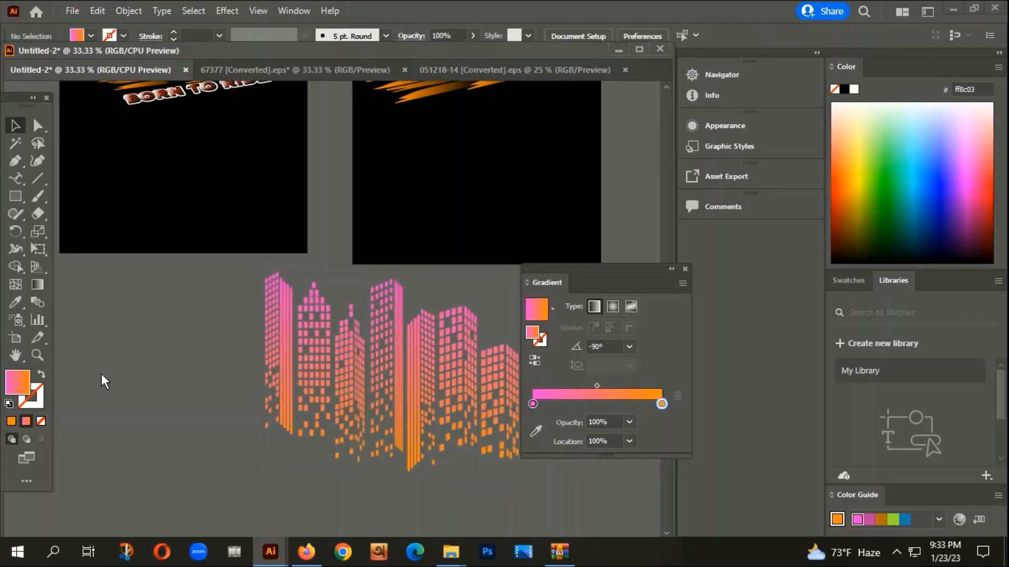
pyautogui.scroll(-1, 359, 468)
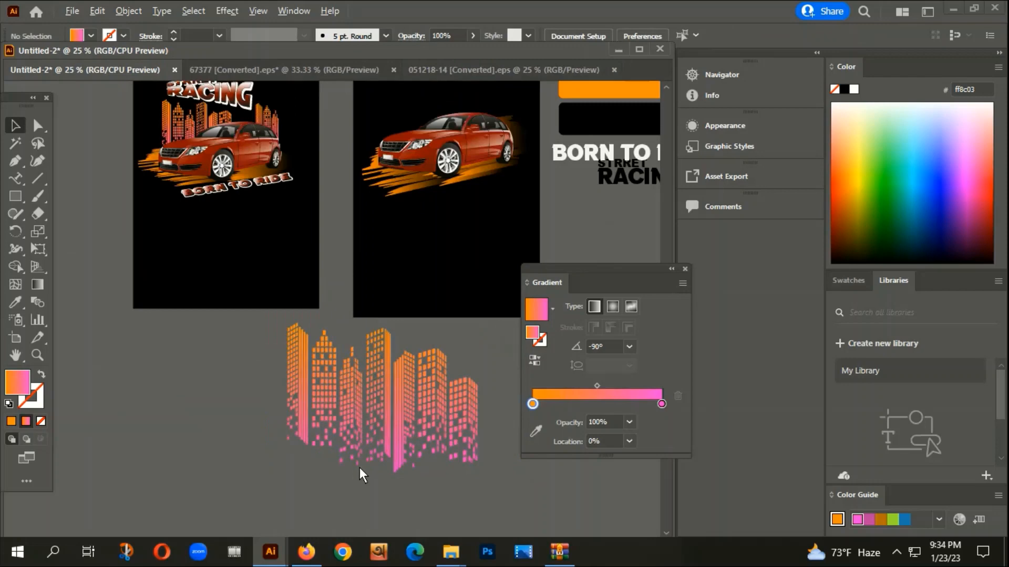
# Move the gradient buildings onto the new design's black artboard behind the car and scale them down
pyautogui.click(388, 443)
pyautogui.moveTo(354, 471); pyautogui.dragTo(408, 305)
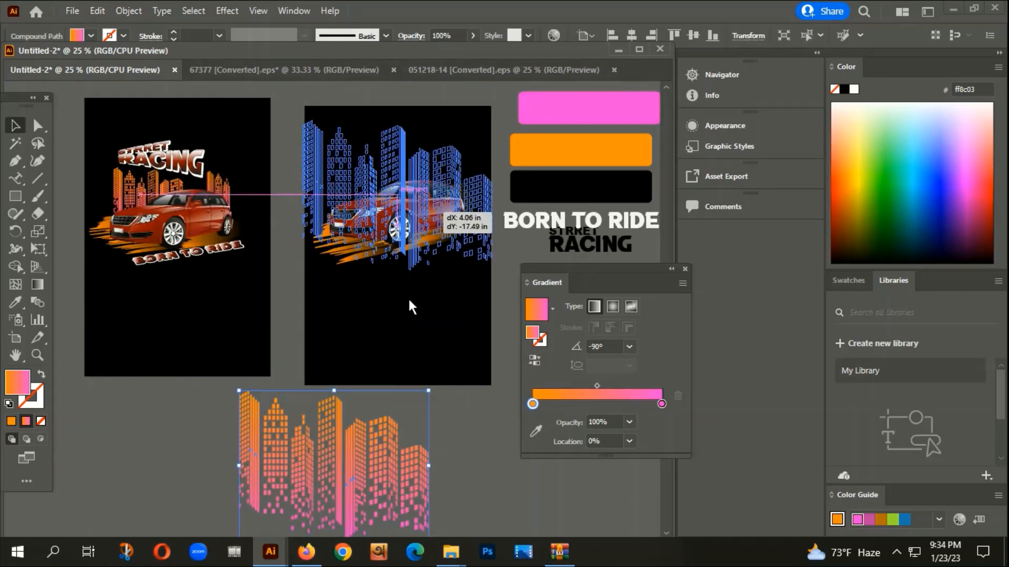
pyautogui.scroll(3, 405, 358)
pyautogui.scroll(1, 402, 256)
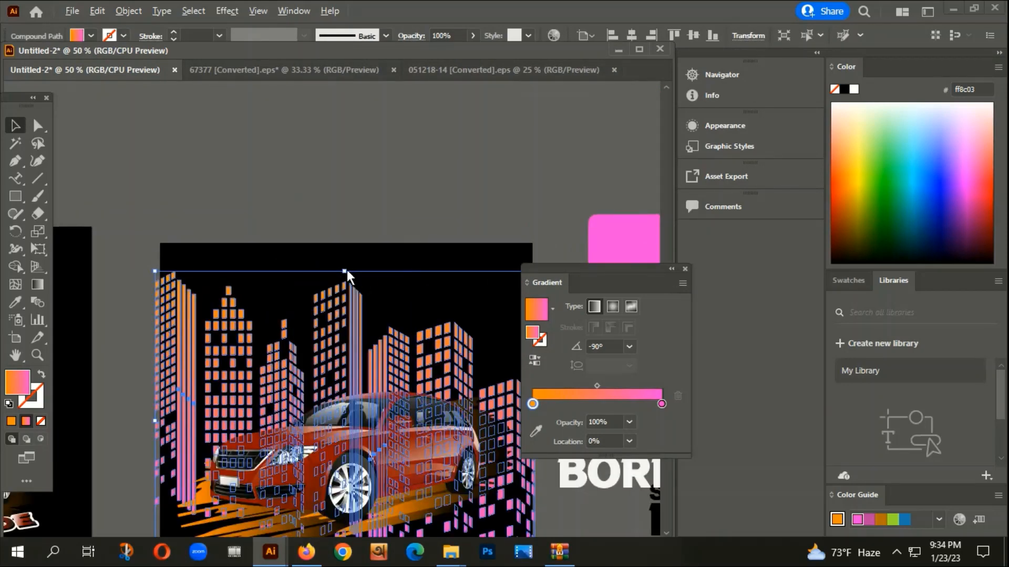
pyautogui.moveTo(344, 271); pyautogui.dragTo(351, 346)
pyautogui.click(372, 337)
pyautogui.click(435, 270)
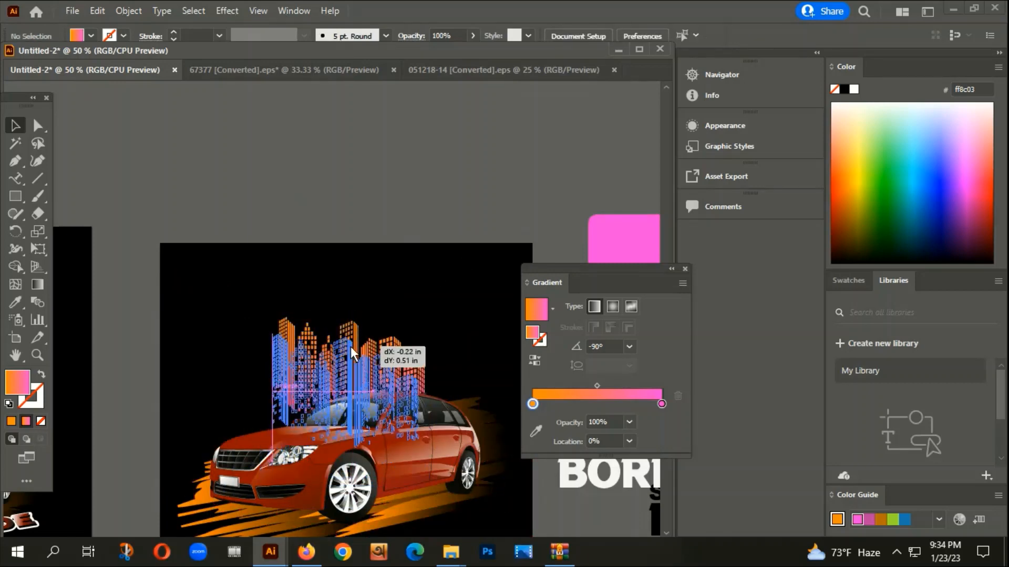
# Enlarge the buildings slightly and reposition them behind the car's bonnet and roof
pyautogui.click(393, 270)
pyautogui.click(381, 358)
pyautogui.moveTo(421, 334); pyautogui.dragTo(440, 301)
pyautogui.click(443, 264)
pyautogui.click(389, 348)
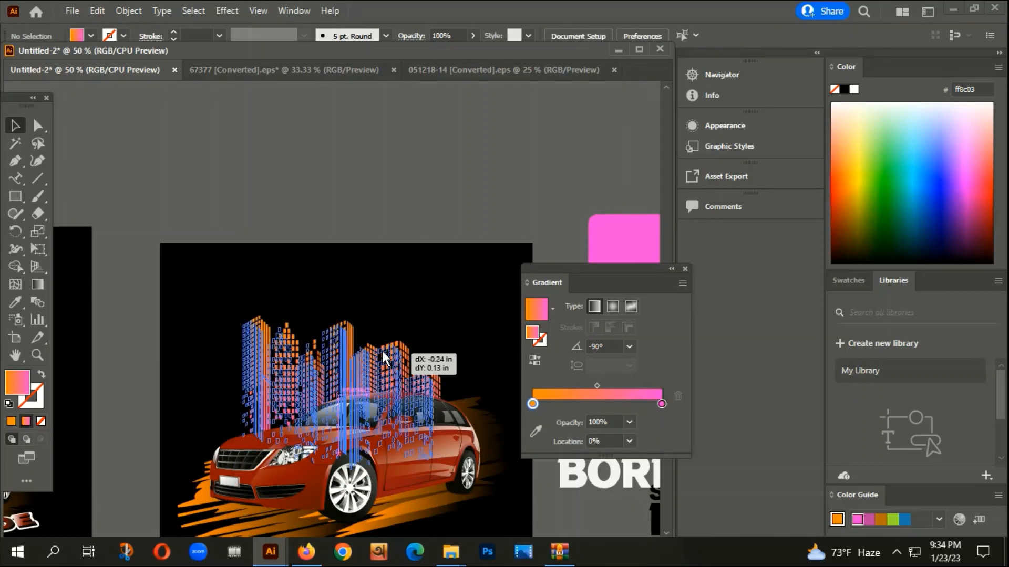
pyautogui.click(404, 262)
# Shift the buildings slightly towards the car's front and down so their bases tuck behind the car
pyautogui.hotkey('ctrl', '-')
pyautogui.hotkey('ctrl', '+')
pyautogui.hotkey('ctrl', '+')
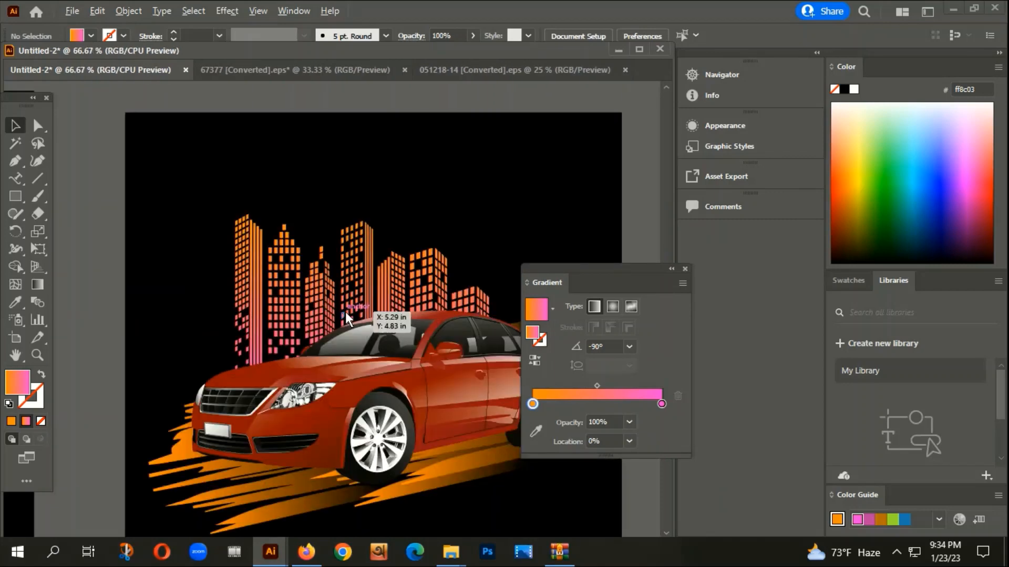
pyautogui.moveTo(358, 284)
pyautogui.mouseDown()
pyautogui.moveTo(345, 277)
pyautogui.moveTo(351, 261)
pyautogui.moveTo(377, 269)
pyautogui.moveTo(377, 279)
pyautogui.mouseUp()
pyautogui.click(448, 162)
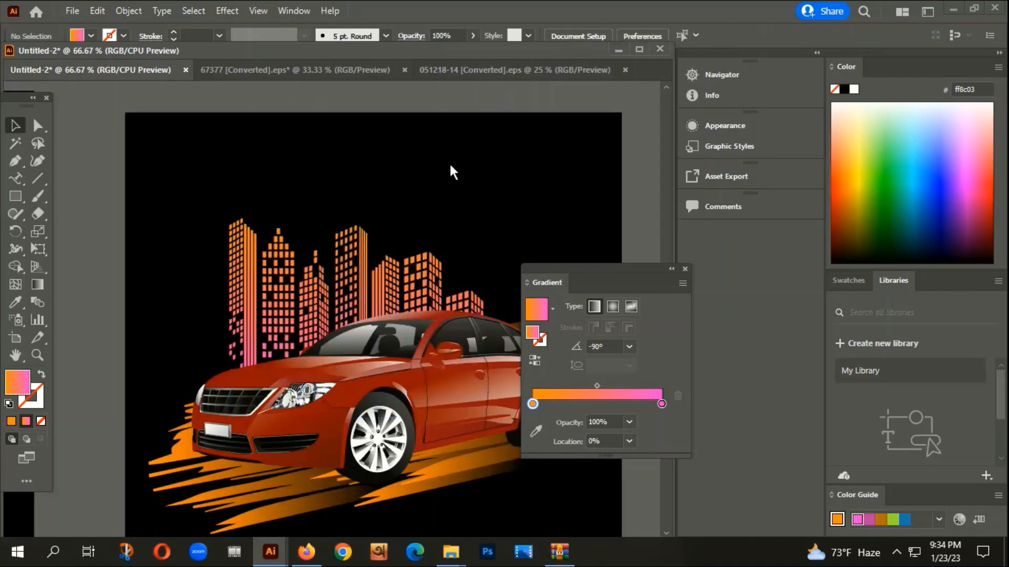
pyautogui.hotkey('ctrl', '-')
pyautogui.hotkey('ctrl', '-')
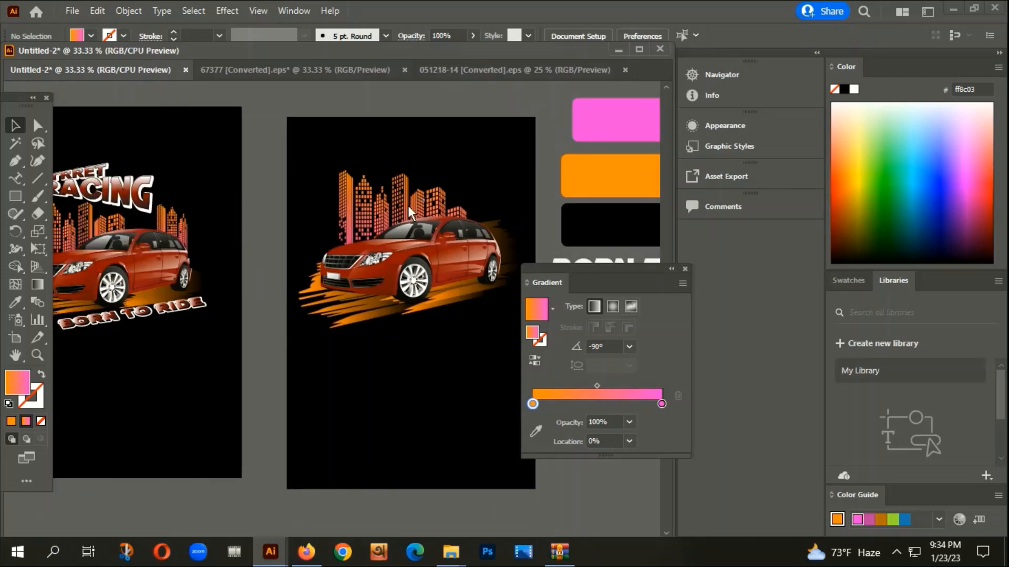
# Close the gradient settings and bring both artboards and the spare design elements into view
pyautogui.hotkey('ctrl', '-')
pyautogui.moveTo(361, 209); pyautogui.dragTo(508, 202)
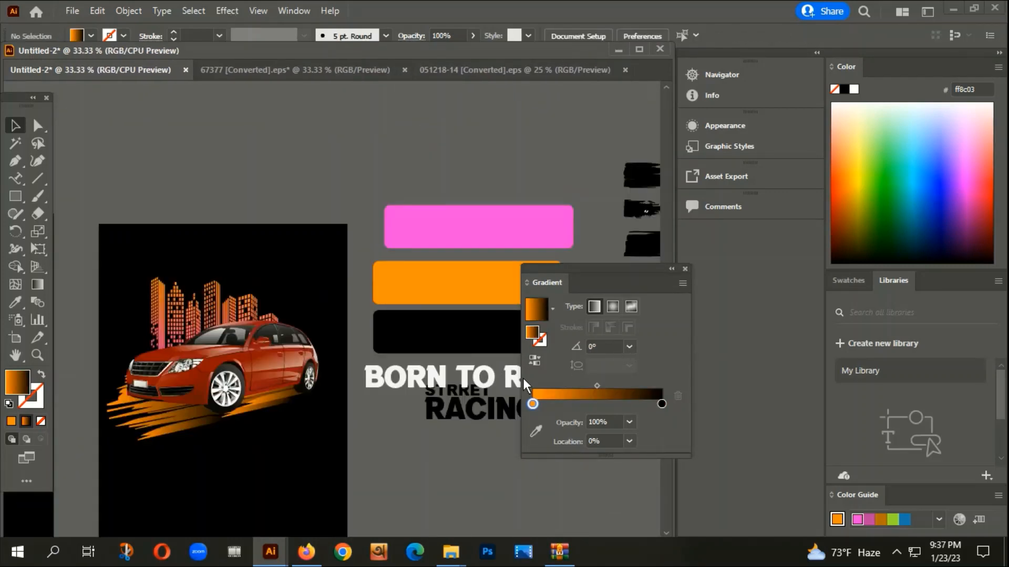
pyautogui.moveTo(466, 392); pyautogui.dragTo(417, 303)
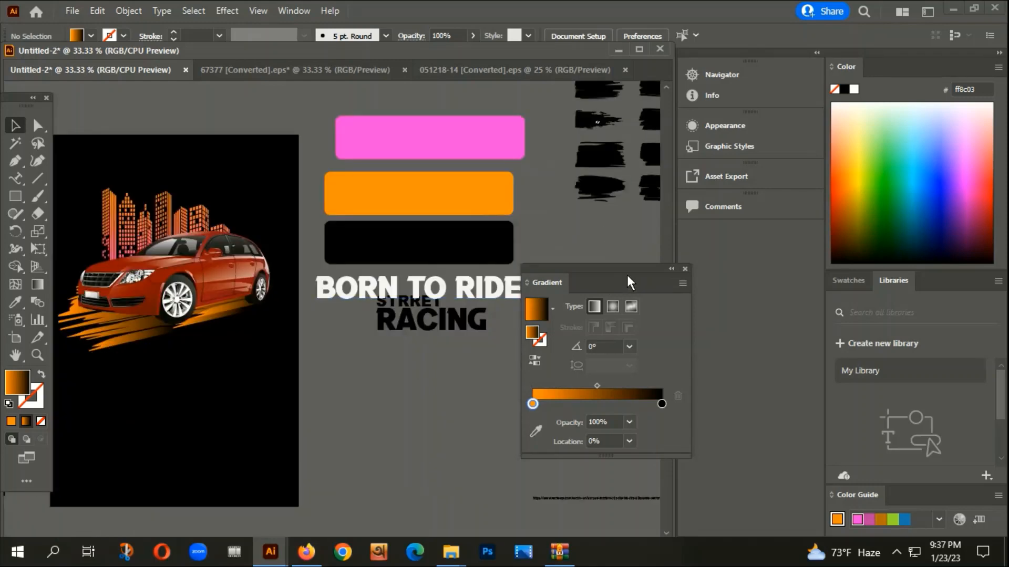
pyautogui.click(684, 269)
pyautogui.keyDown('alt'); pyautogui.scroll(-2, 620, 304); pyautogui.keyUp('alt')
pyautogui.moveTo(524, 394); pyautogui.dragTo(464, 370)
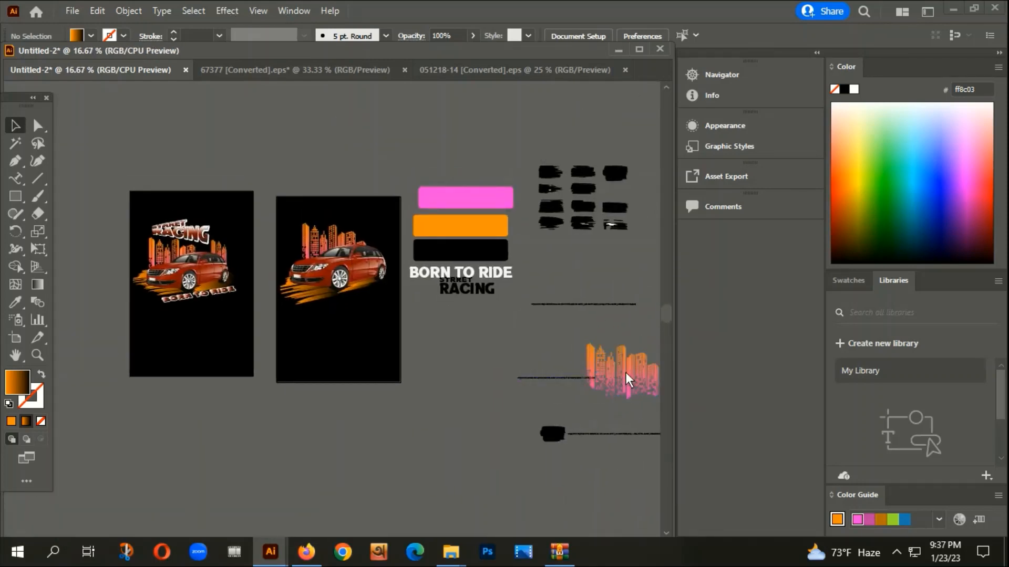
# Duplicate the buildings towards the car's rear, beside the first skyline, and scale the copy down slightly
pyautogui.scroll(3, 345, 240)
pyautogui.click(317, 229)
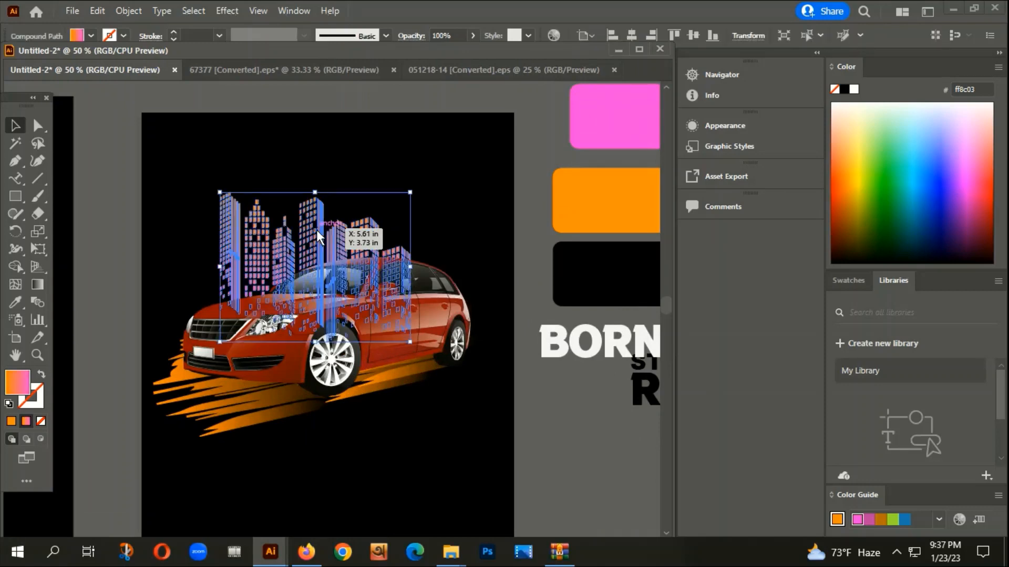
pyautogui.moveTo(316, 228); pyautogui.dragTo(505, 212)
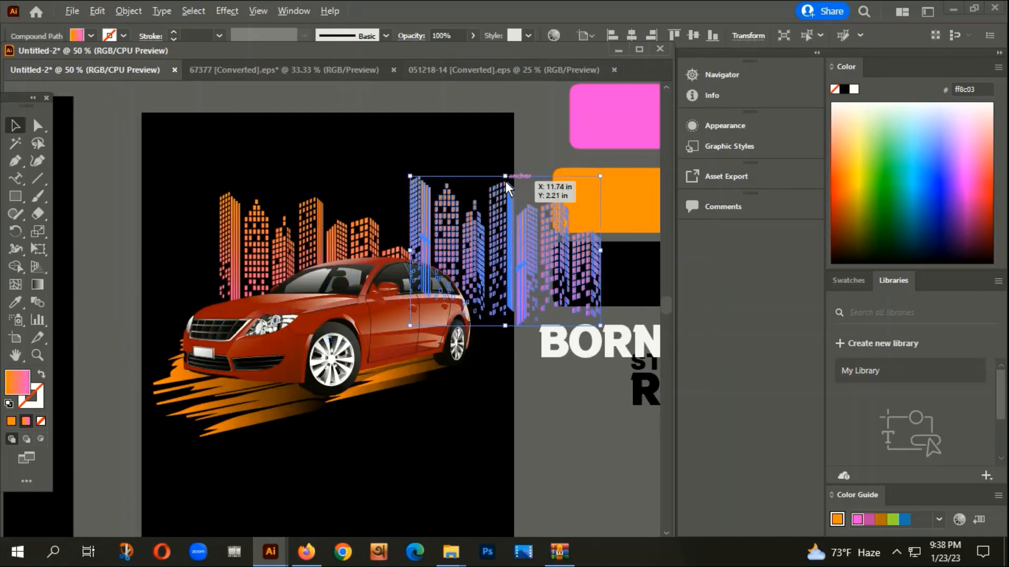
pyautogui.moveTo(505, 177); pyautogui.dragTo(505, 194)
pyautogui.click(480, 173)
pyautogui.scroll(2, 425, 211)
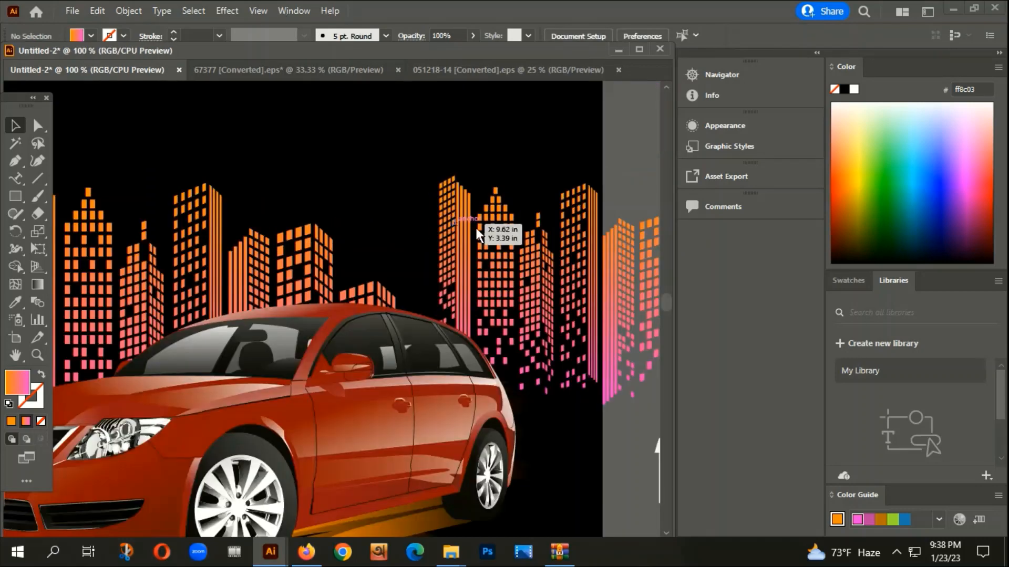
# Move the copied buildings behind the car's rear roofline, scale them down and shift them slightly towards the car's front
pyautogui.moveTo(507, 262); pyautogui.dragTo(478, 278)
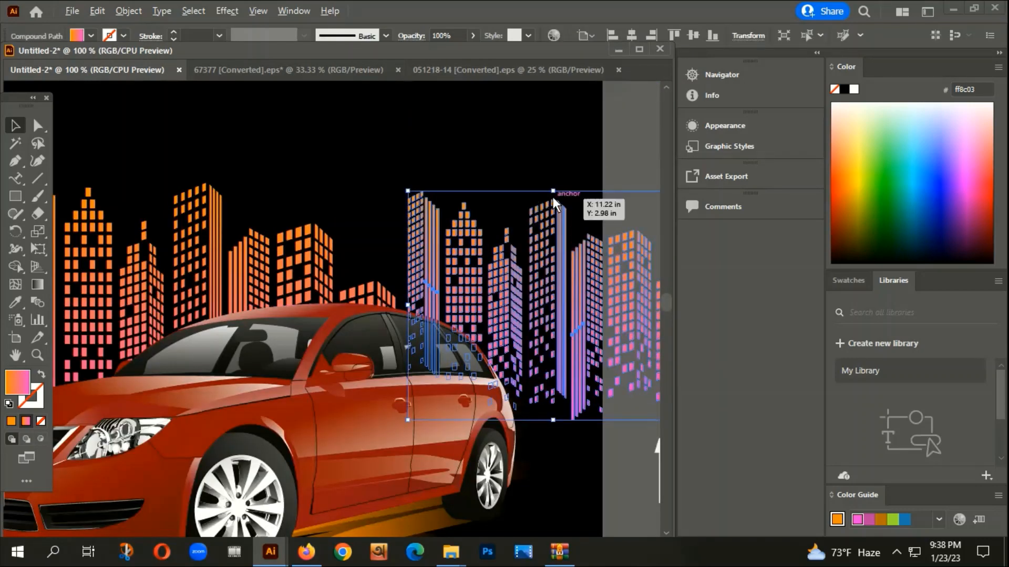
pyautogui.moveTo(554, 191); pyautogui.dragTo(547, 221)
pyautogui.moveTo(534, 299); pyautogui.dragTo(517, 304)
pyautogui.click(559, 172)
pyautogui.scroll(-3, 525, 231)
pyautogui.scroll(2, 390, 295)
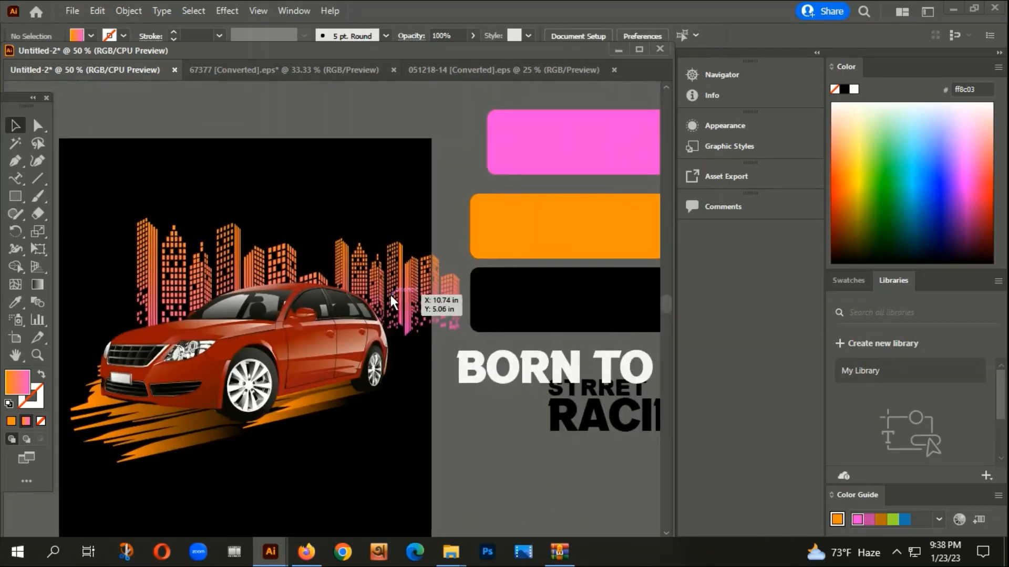
# Scale the copied buildings down a little more and lower them so their bases tuck behind the car's rear
pyautogui.moveTo(408, 293); pyautogui.dragTo(425, 315)
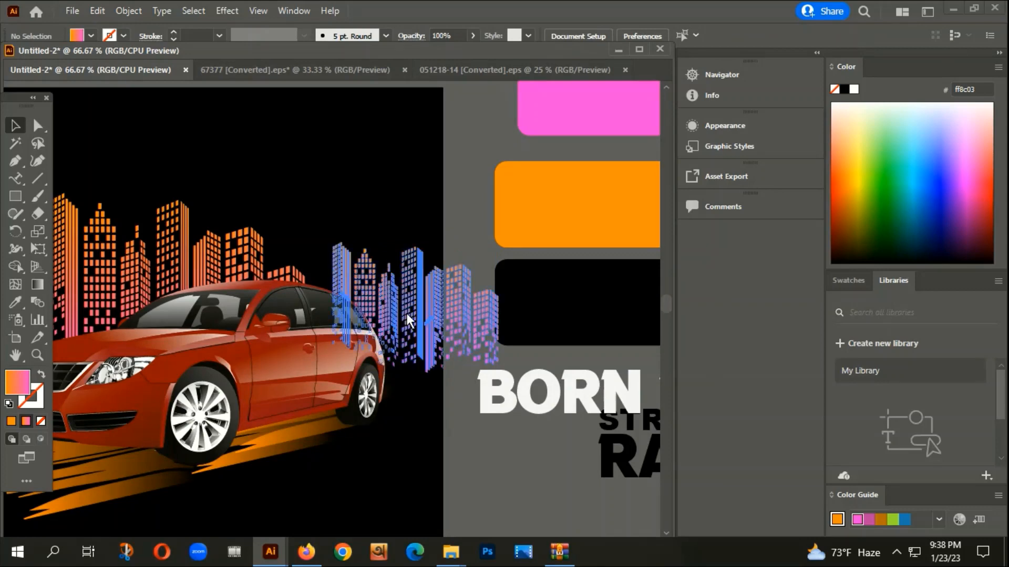
pyautogui.click(408, 312)
pyautogui.scroll(1, 407, 313)
pyautogui.moveTo(419, 208); pyautogui.dragTo(418, 224)
pyautogui.moveTo(413, 282); pyautogui.dragTo(392, 307)
pyautogui.click(457, 455)
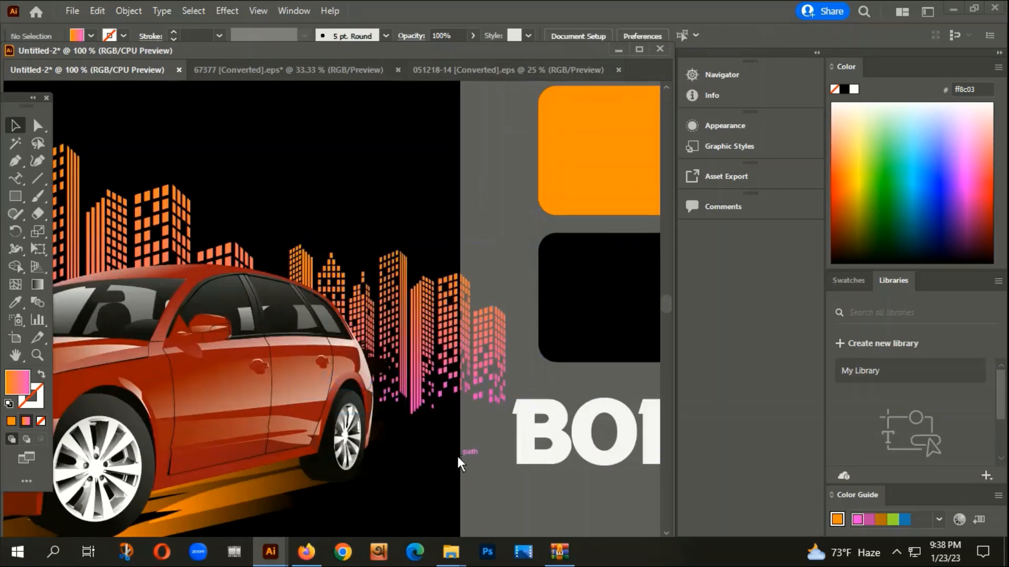
# Enlarge the car slightly, reposition it, and nudge the rear buildings a little towards the car's front
pyautogui.moveTo(457, 449); pyautogui.dragTo(528, 401)
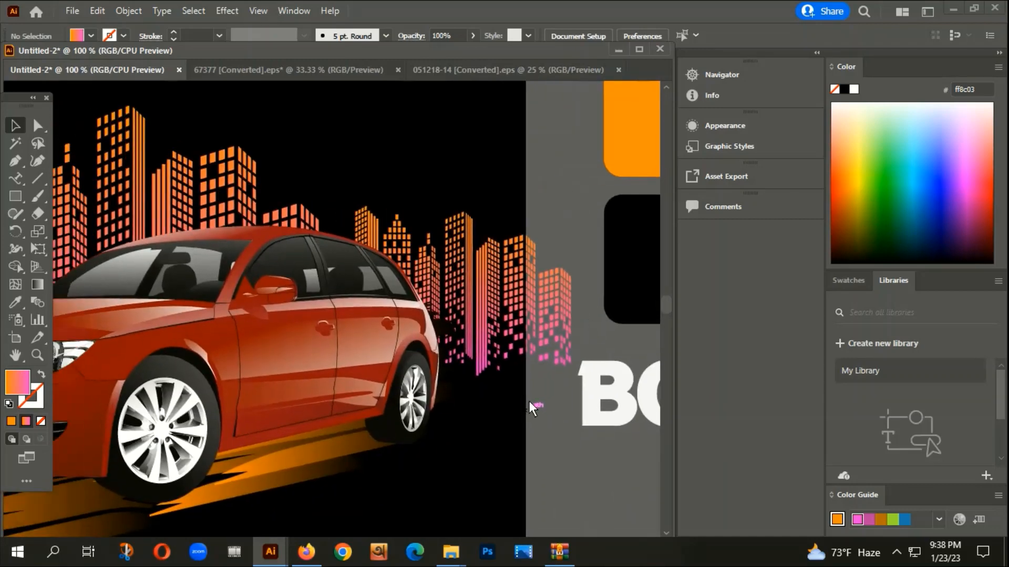
pyautogui.scroll(-2, 500, 401)
pyautogui.scroll(-2, 518, 374)
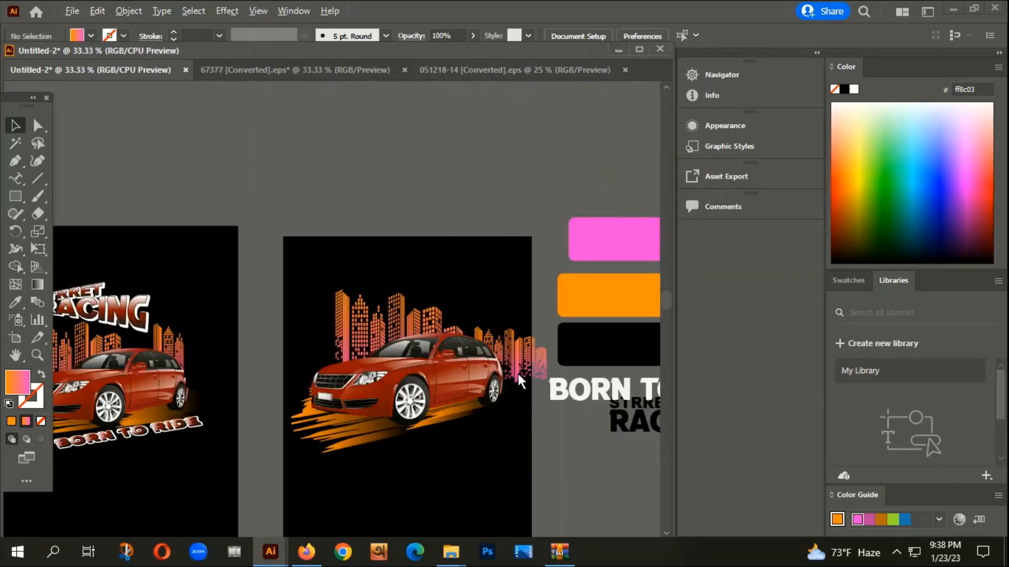
pyautogui.scroll(3, 493, 385)
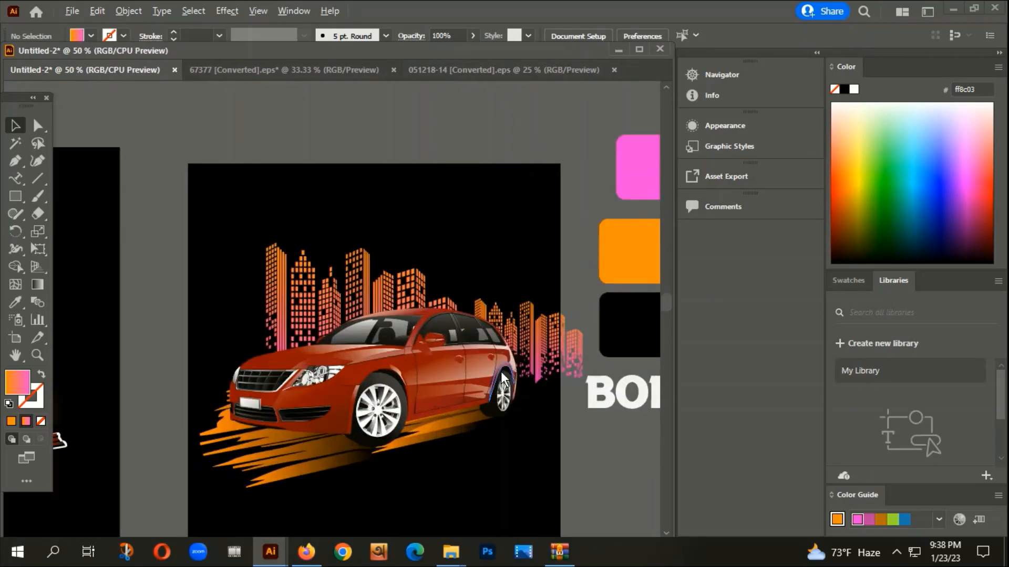
pyautogui.moveTo(552, 341); pyautogui.dragTo(548, 295)
pyautogui.click(385, 343)
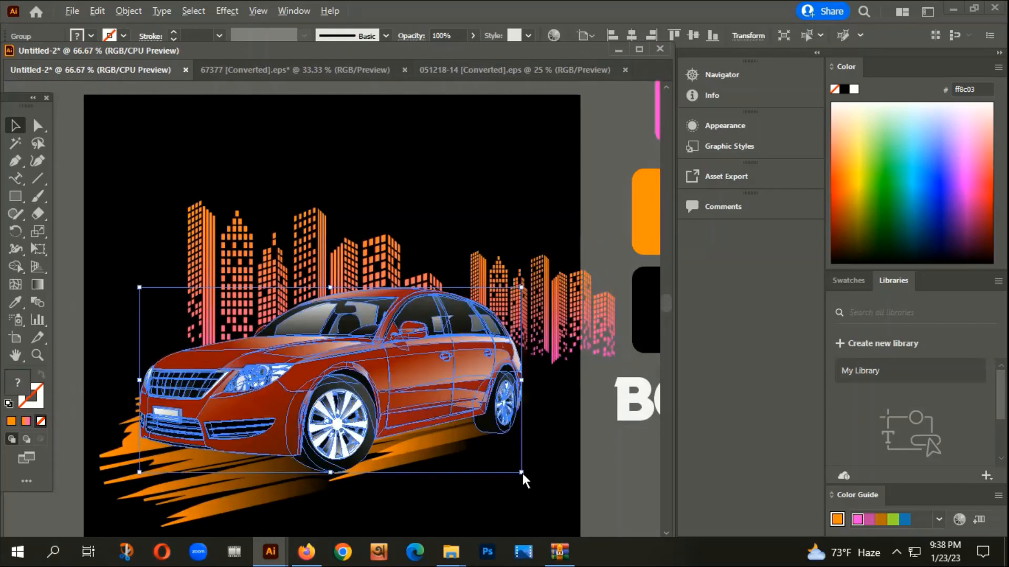
pyautogui.moveTo(522, 473); pyautogui.dragTo(531, 478)
pyautogui.moveTo(480, 371); pyautogui.dragTo(476, 367)
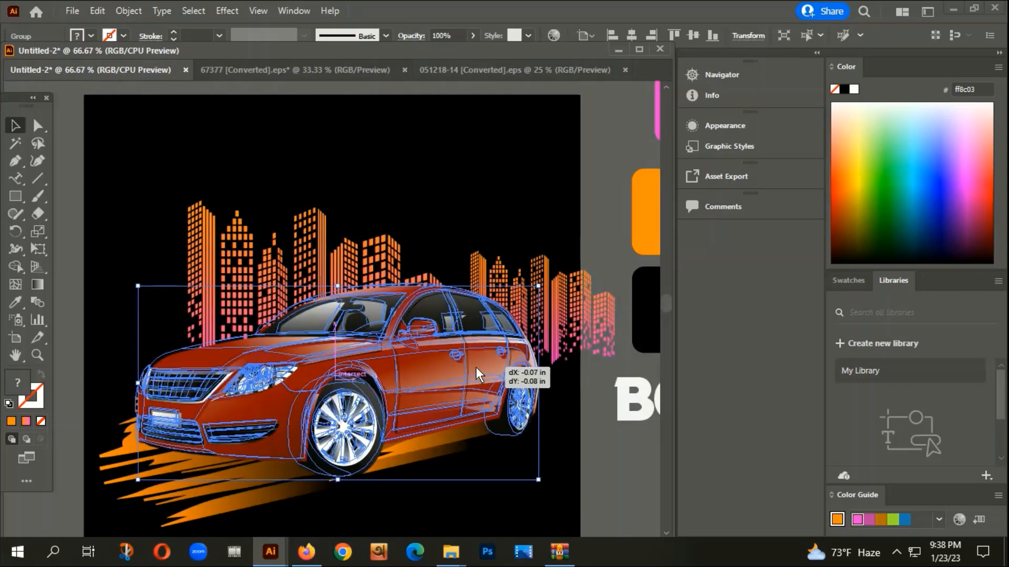
pyautogui.click(507, 475)
pyautogui.moveTo(558, 291); pyautogui.dragTo(553, 292)
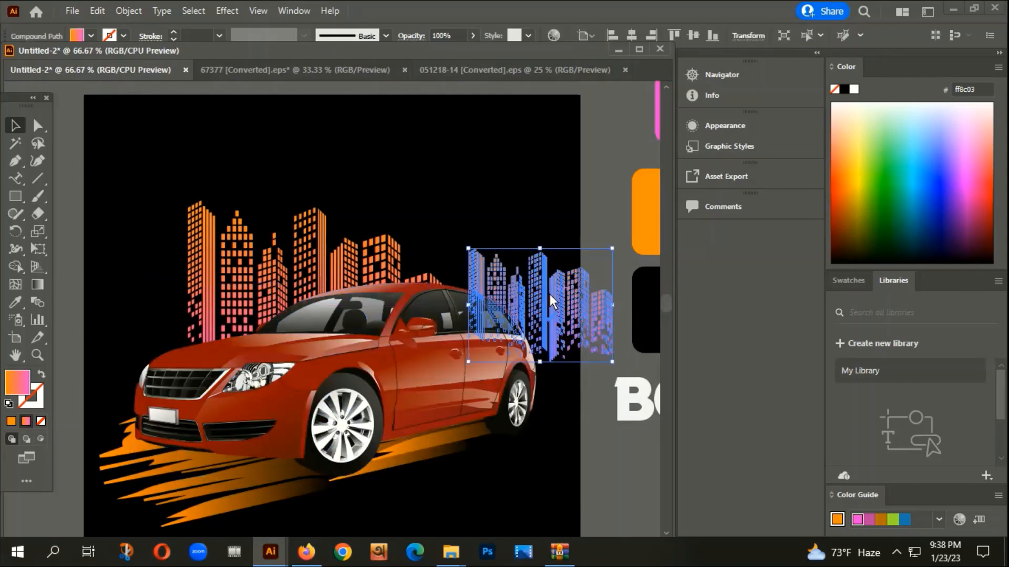
pyautogui.click(569, 424)
# Erase the part of the rear buildings that extends beyond the back of the car, keeping the three front towers
pyautogui.moveTo(581, 441); pyautogui.dragTo(484, 406)
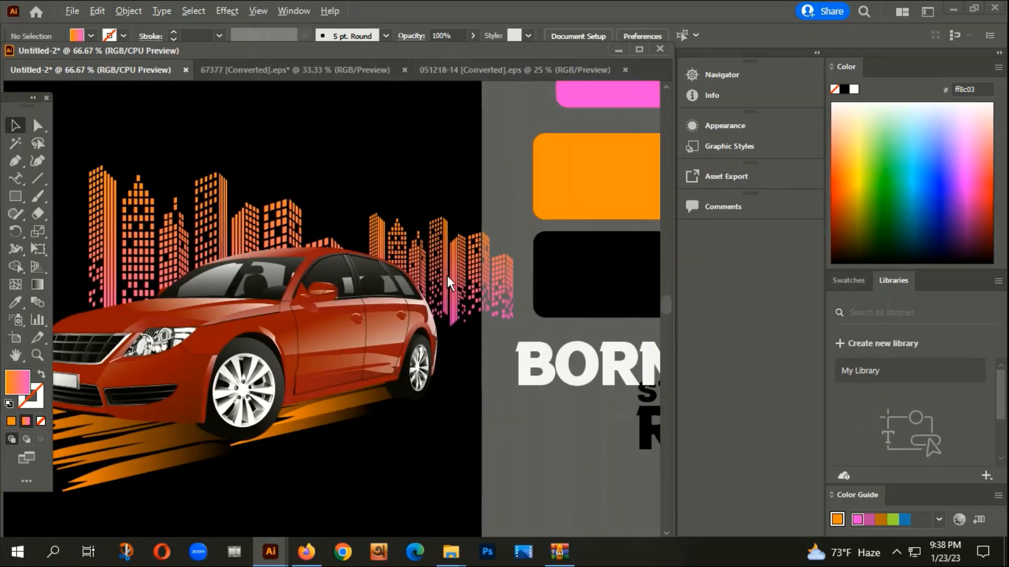
pyautogui.scroll(2, 447, 276)
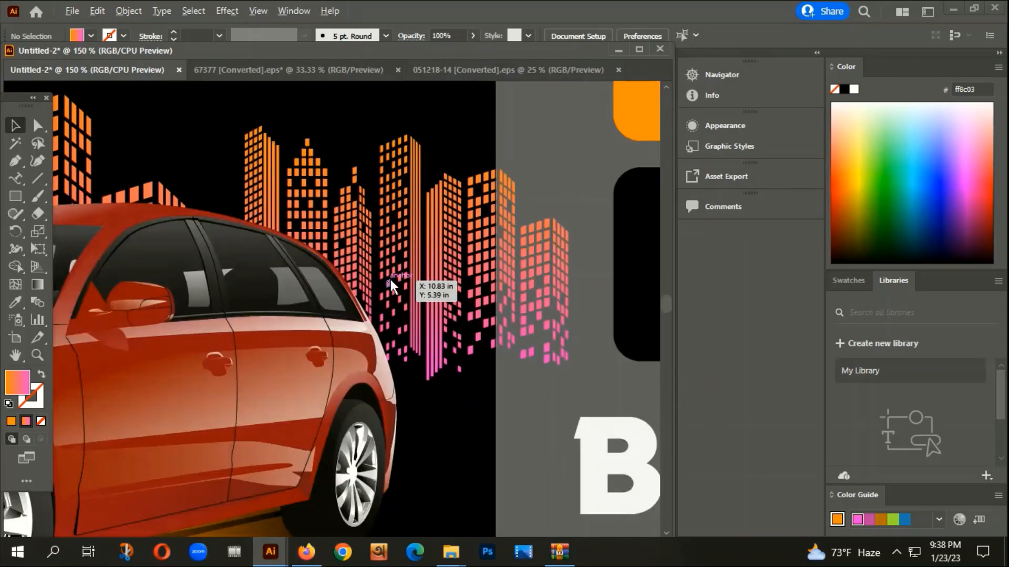
pyautogui.click(390, 279)
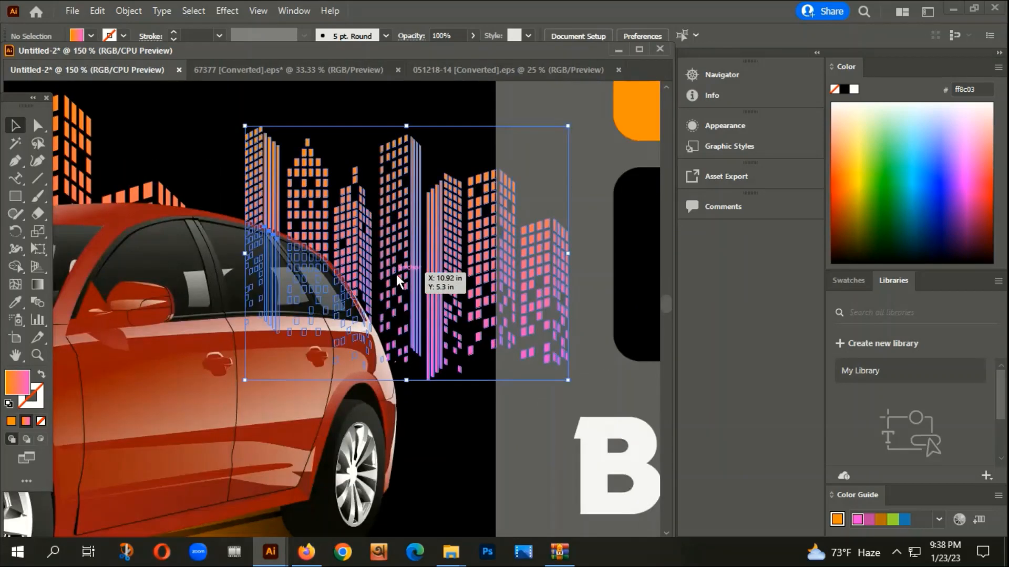
pyautogui.click(36, 212)
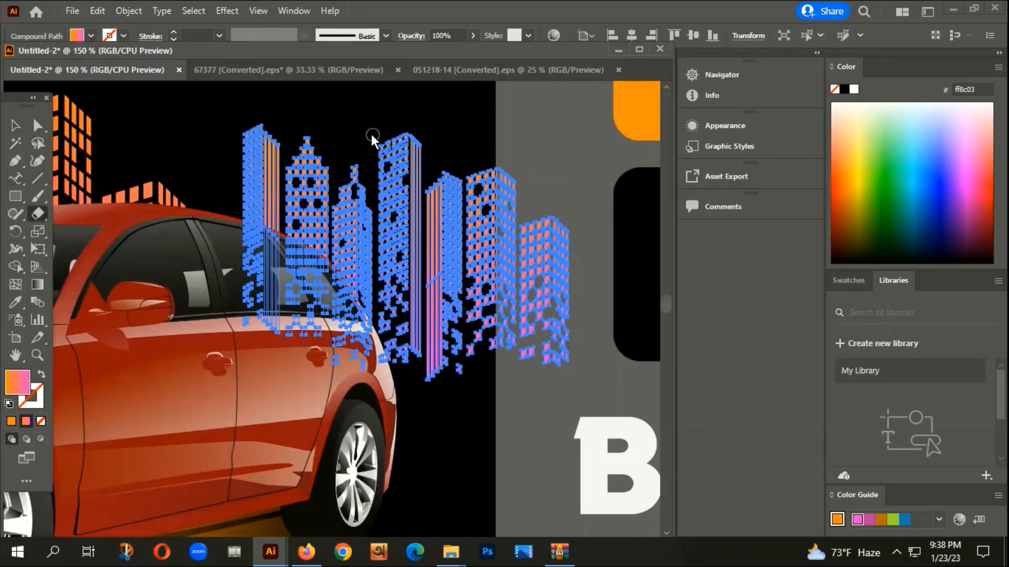
pyautogui.moveTo(370, 131)
pyautogui.mouseDown()
pyautogui.moveTo(509, 338)
pyautogui.moveTo(596, 426)
pyautogui.mouseUp()
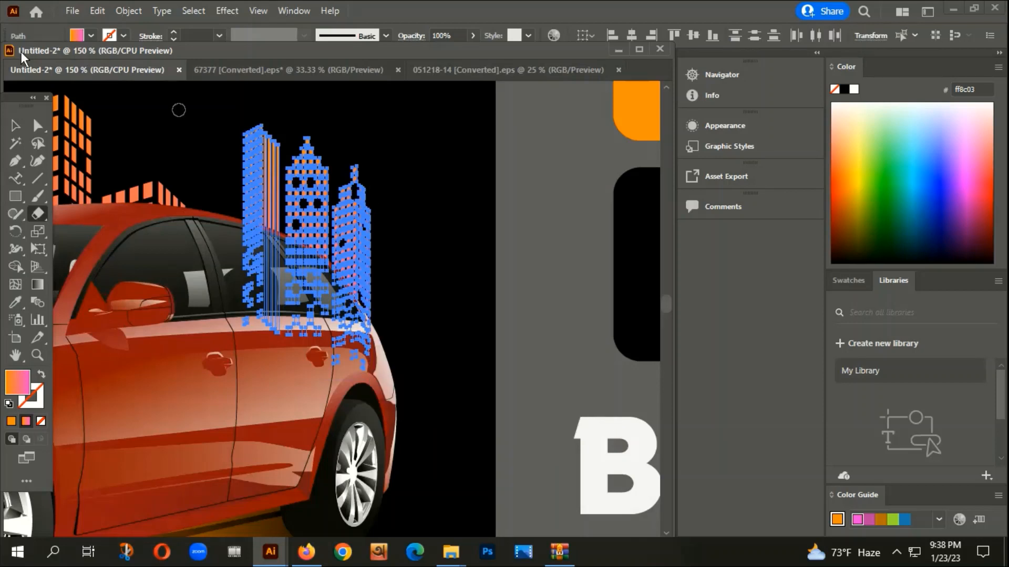
pyautogui.click(16, 125)
pyautogui.click(229, 104)
# Examine the trimmed buildings behind the car's rear and compare the composition with the reference design on the first artboard
pyautogui.hotkey('ctrl', '-')
pyautogui.hotkey('ctrl', '-')
pyautogui.hotkey('ctrl', '-')
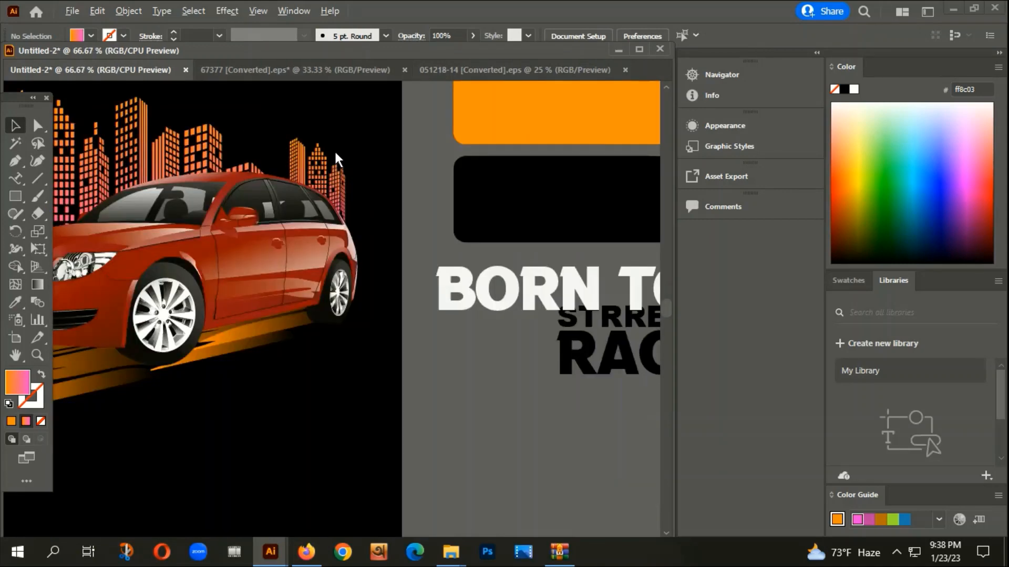
pyautogui.scroll(2, 363, 195)
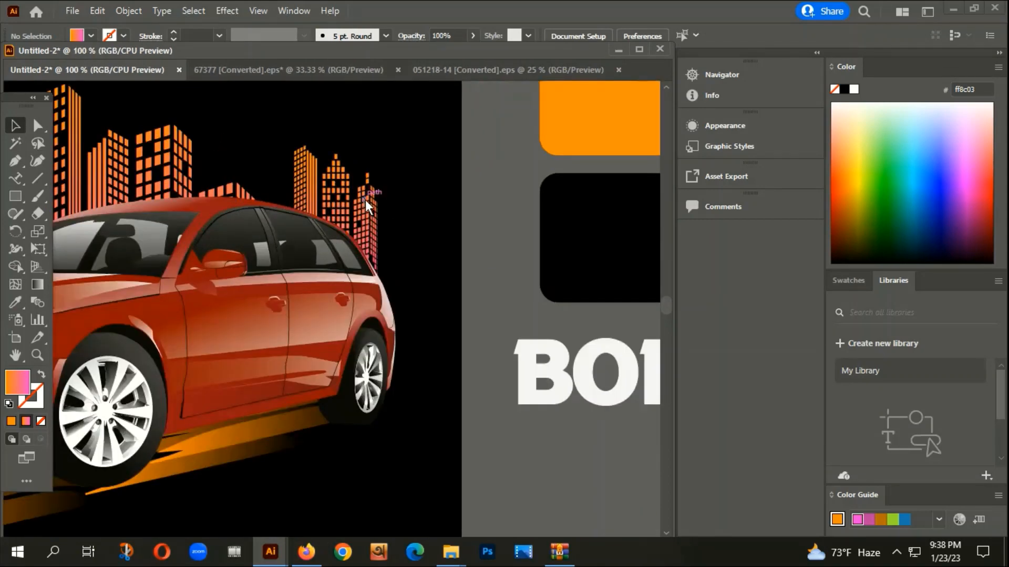
pyautogui.click(374, 207)
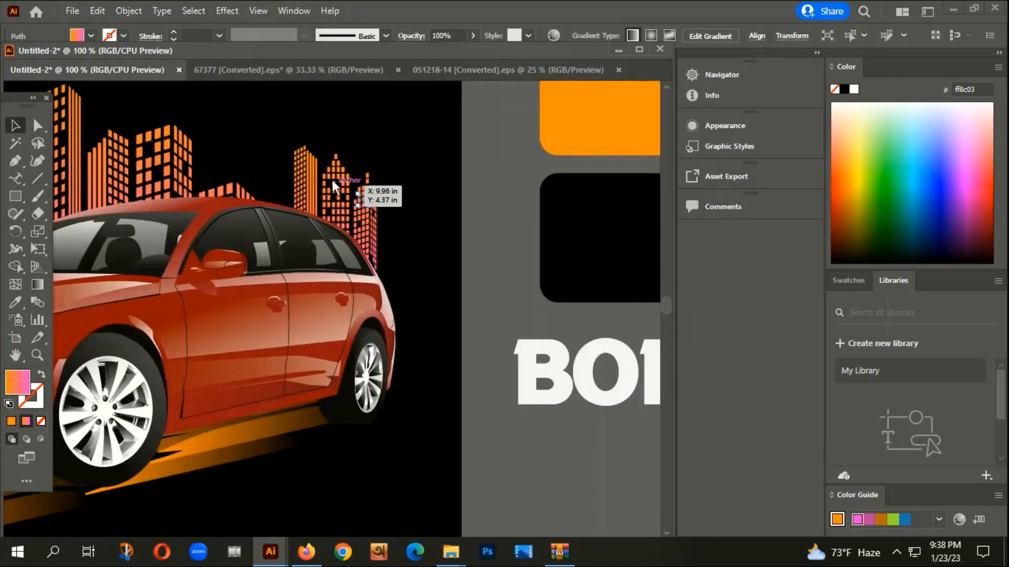
pyautogui.hotkey('ctrl', '-')
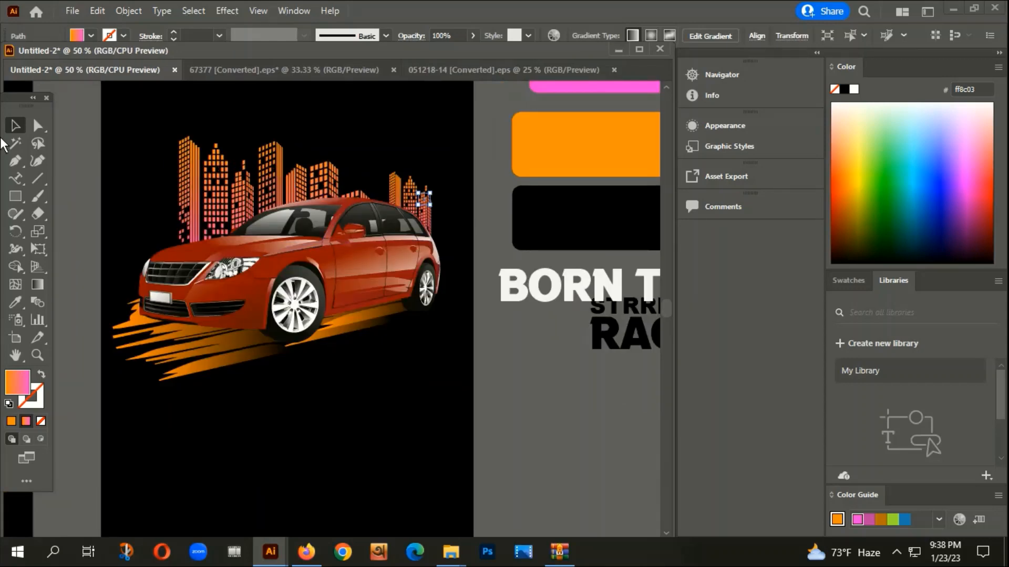
pyautogui.click(161, 194)
pyautogui.scroll(-2, 164, 194)
pyautogui.hscroll(-5, 464, 340)
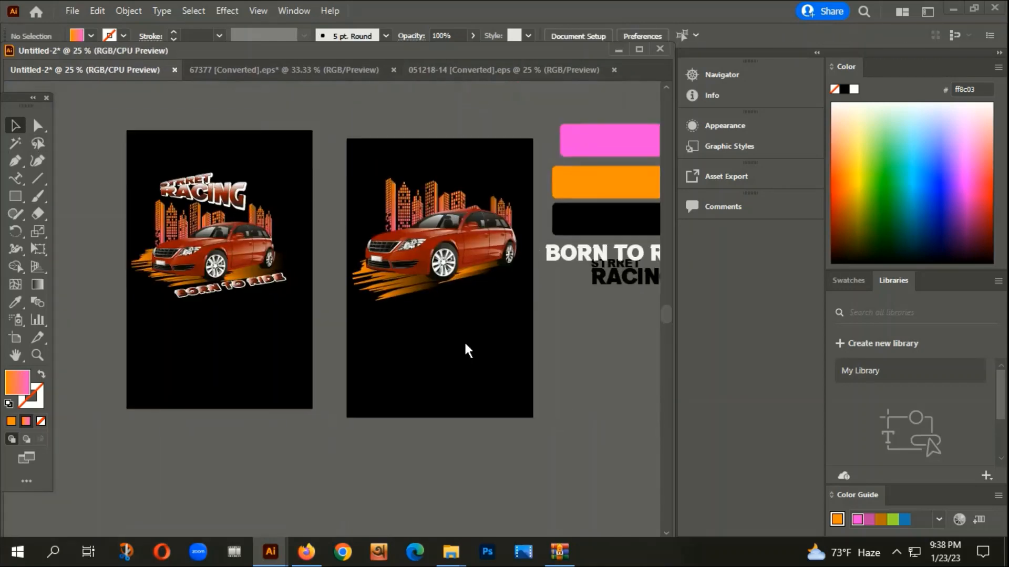
pyautogui.moveTo(461, 343); pyautogui.dragTo(399, 313)
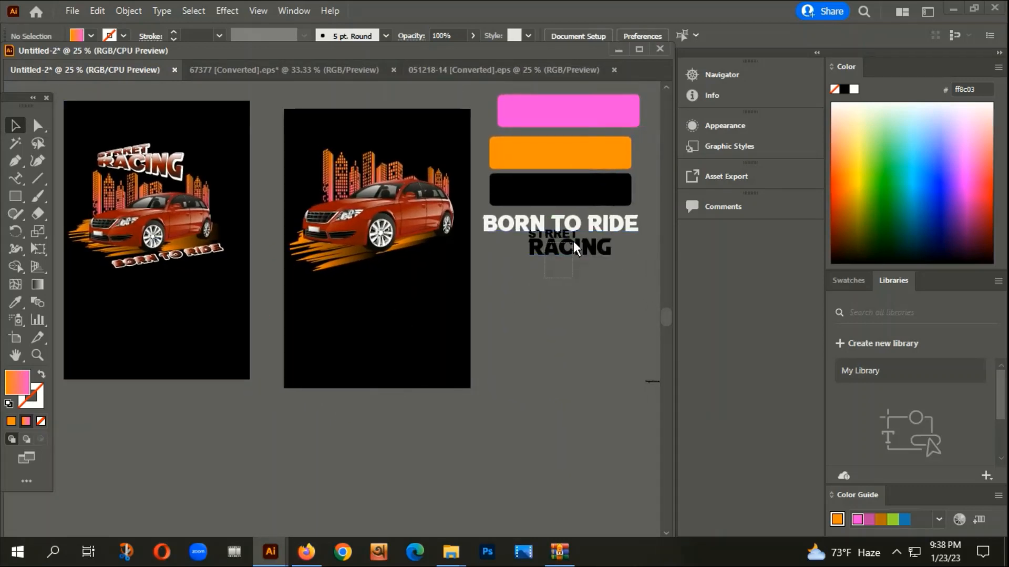
# Duplicate the STRRET RACING text into the empty area below the second artboard
pyautogui.moveTo(572, 241); pyautogui.dragTo(434, 385)
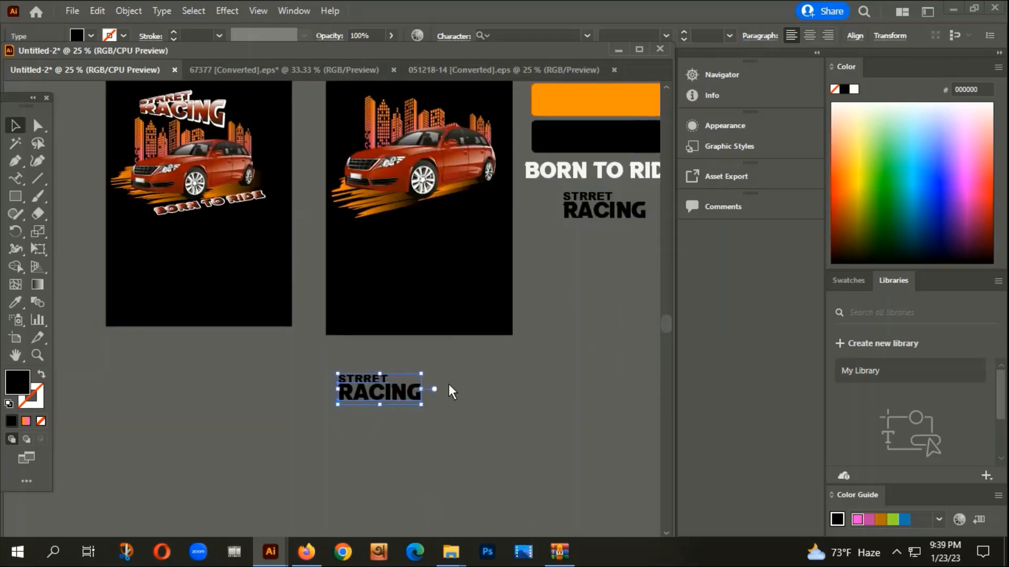
pyautogui.scroll(2, 356, 408)
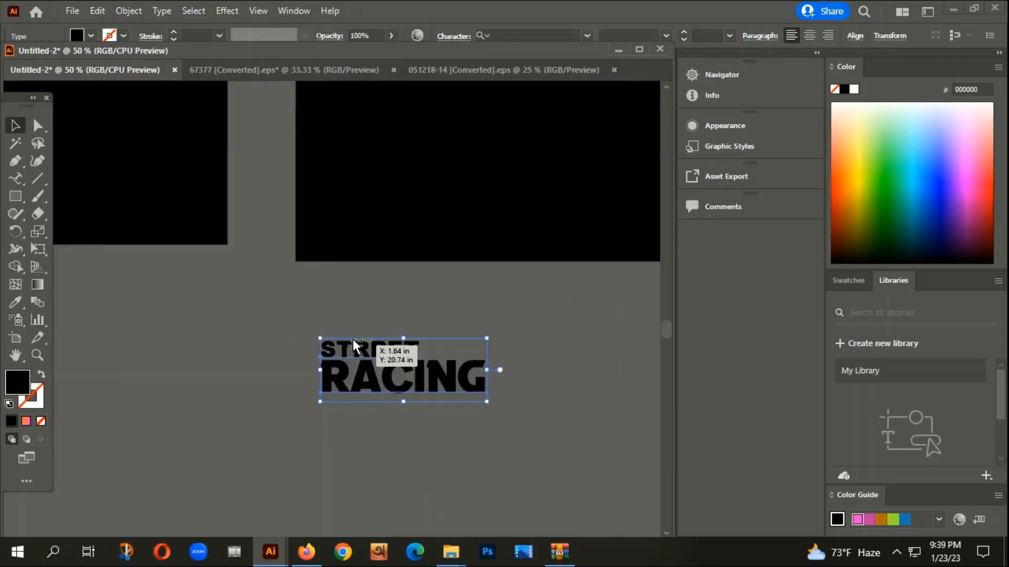
pyautogui.scroll(-1, 376, 358)
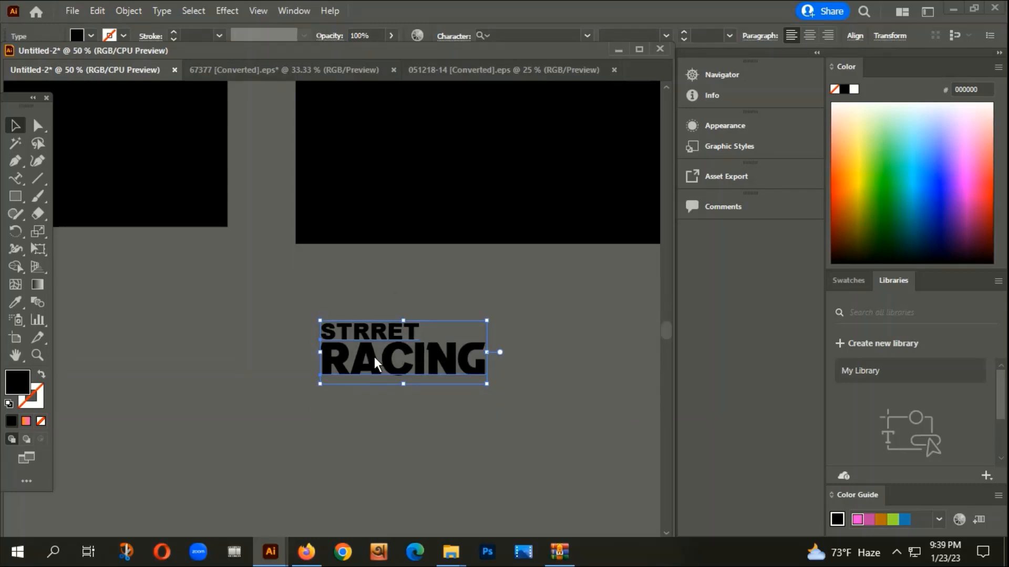
pyautogui.scroll(-2, 374, 357)
pyautogui.click(436, 330)
pyautogui.scroll(1, 424, 380)
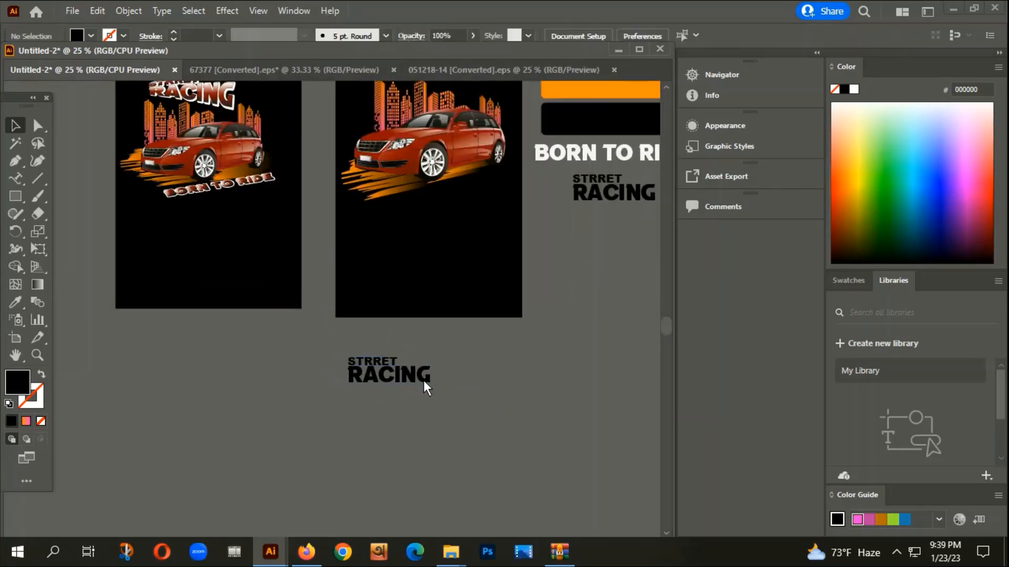
# Convert the duplicated STRRET RACING text to outlines
pyautogui.click(387, 375)
pyautogui.rightClick(398, 348)
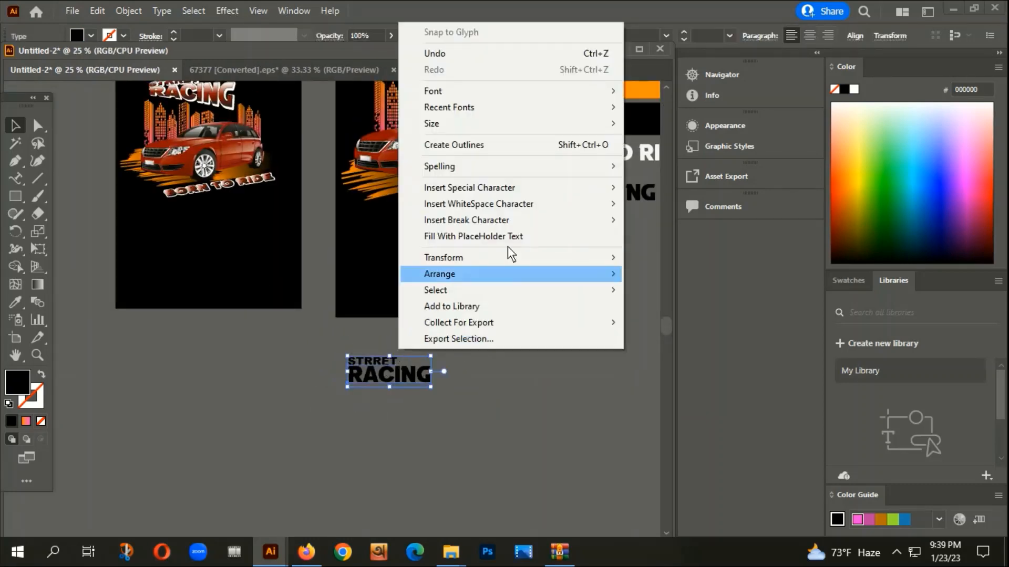
pyautogui.click(439, 144)
pyautogui.scroll(3, 380, 383)
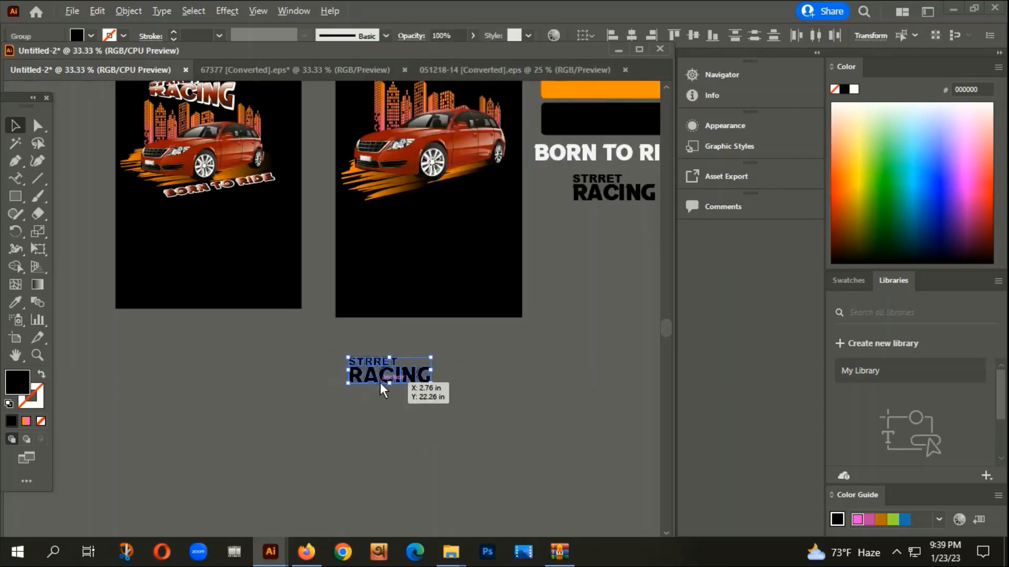
# Offset the outlined text's path by 10 px with round joins
pyautogui.click(128, 11)
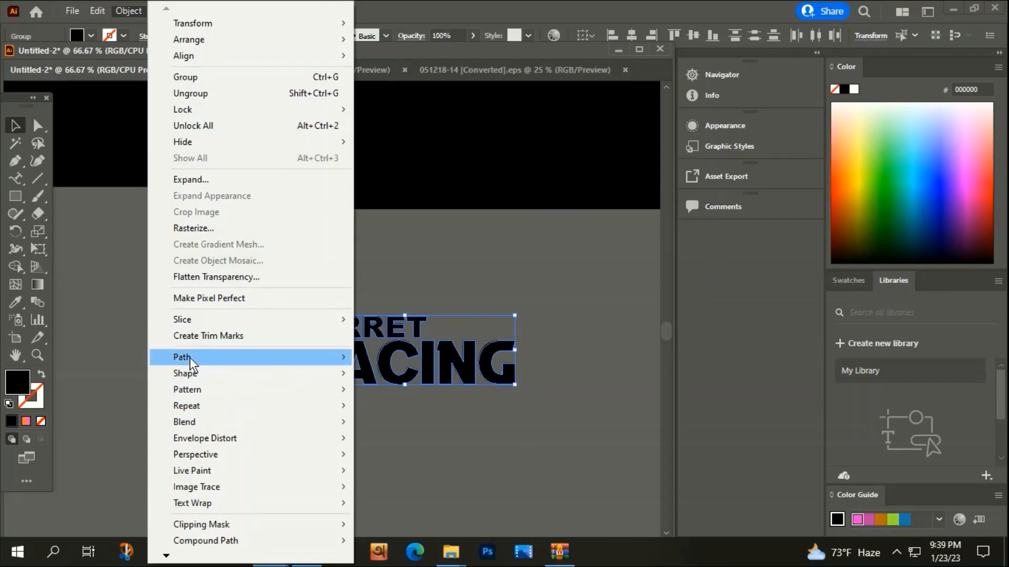
pyautogui.moveTo(190, 357)
pyautogui.click(409, 406)
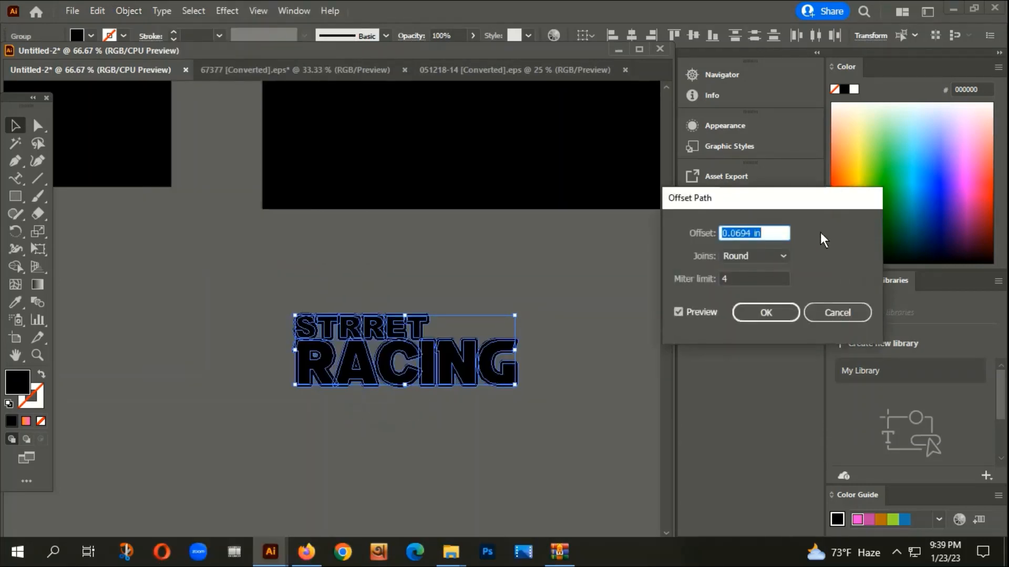
pyautogui.write('10PX')
pyautogui.click(678, 311)
pyautogui.click(678, 311)
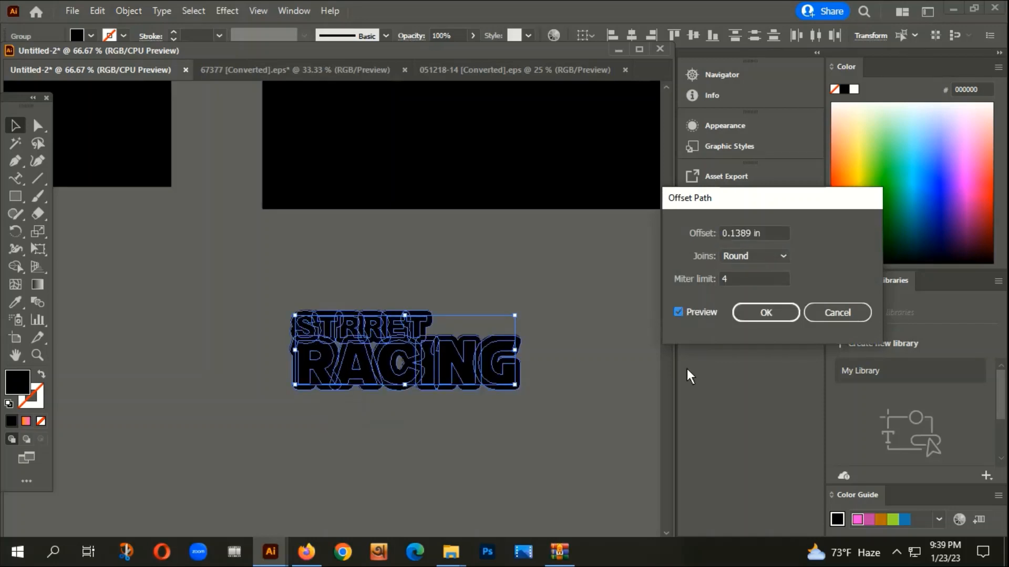
pyautogui.click(764, 310)
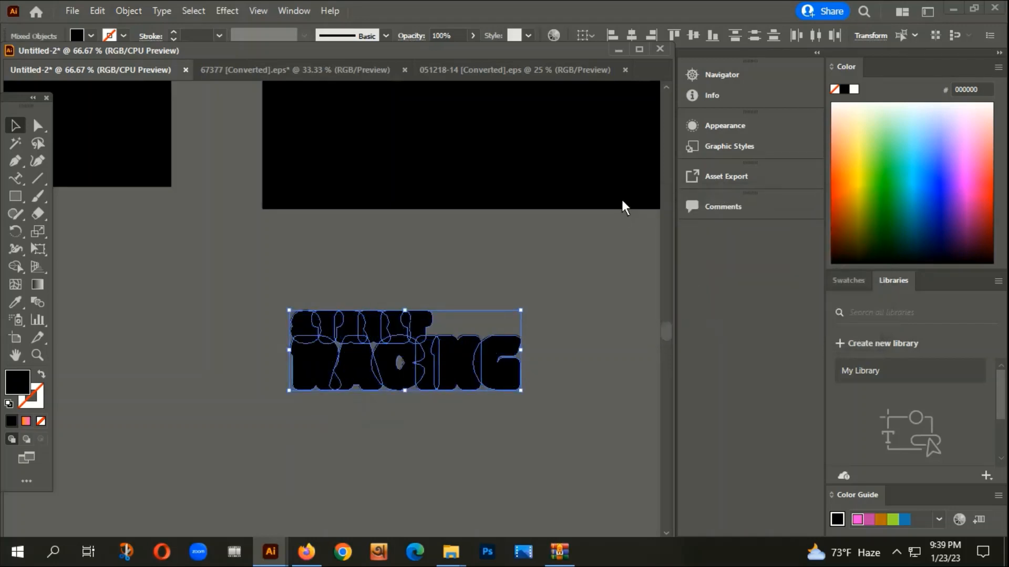
# Unite the offset letter shapes into a single backing shape with the Pathfinder
pyautogui.press('a')
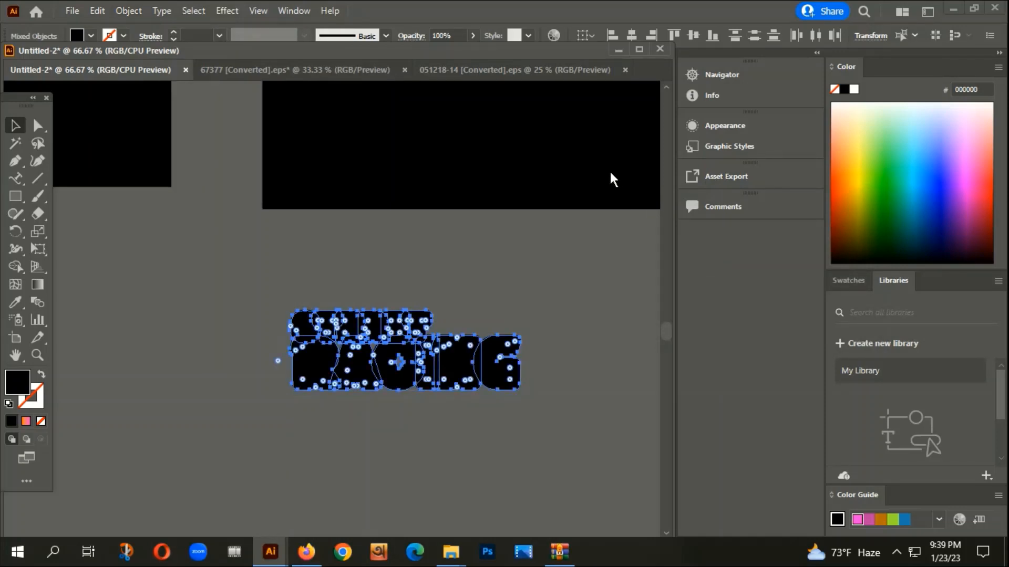
pyautogui.hotkey('ctrl', 'shift', 'F9')
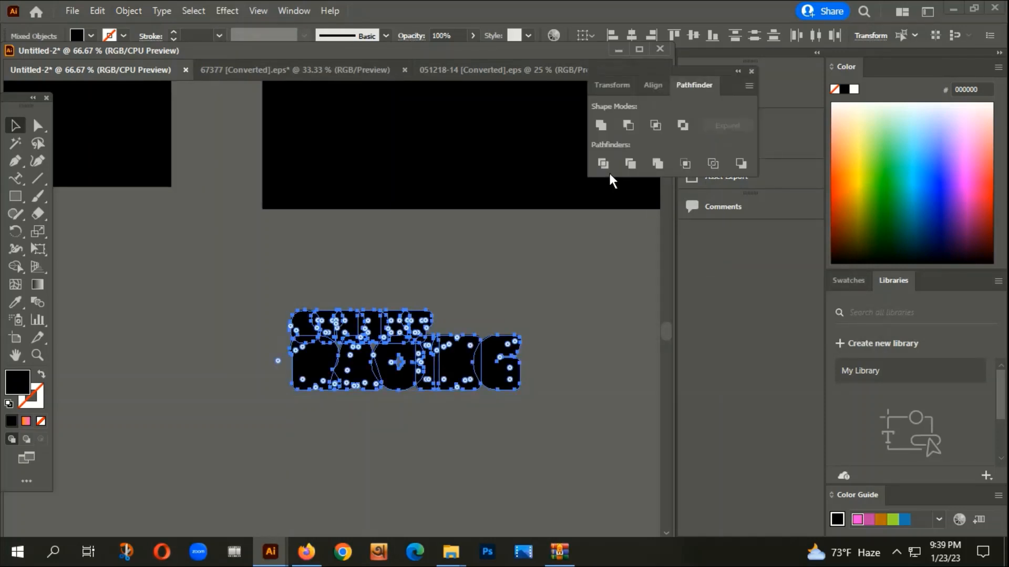
pyautogui.click(601, 124)
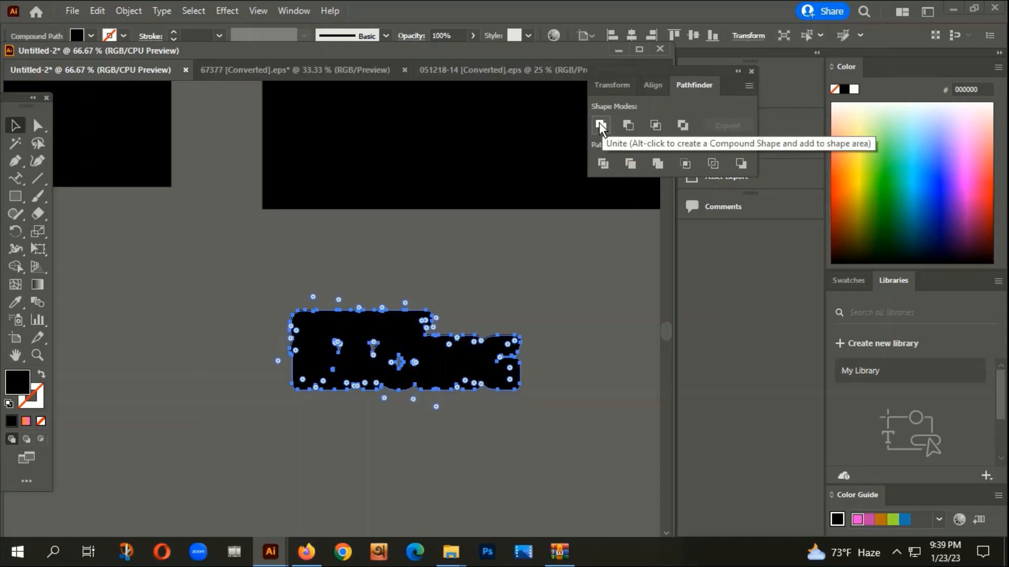
# Fill the united backing shape with off-white #f9f8f7
pyautogui.doubleClick(19, 381)
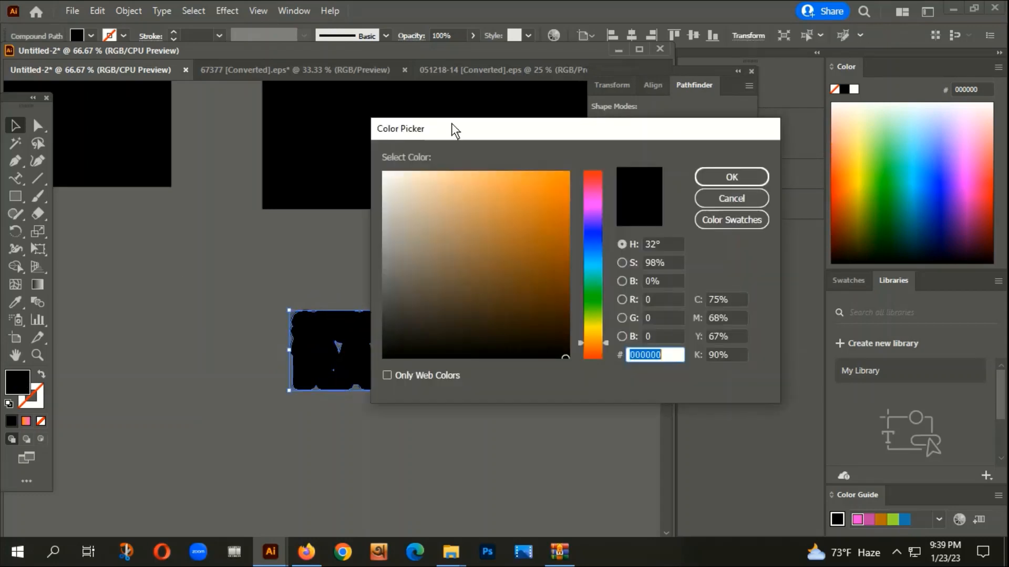
pyautogui.click(383, 178)
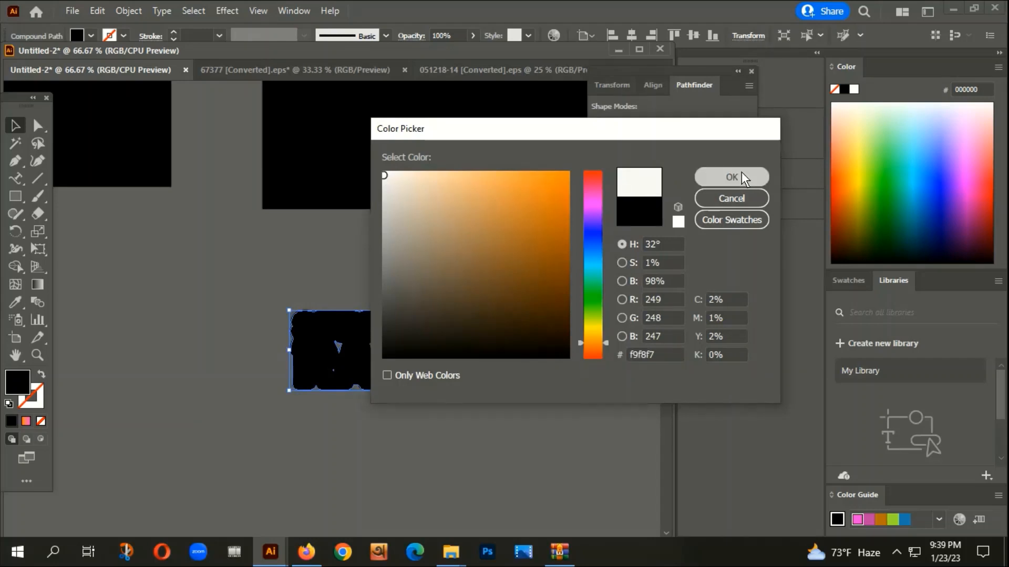
pyautogui.click(741, 175)
# Cut the off-white backing shape and paste it directly behind the black STRRET RACING lettering
pyautogui.hotkey('ctrl', 'x')
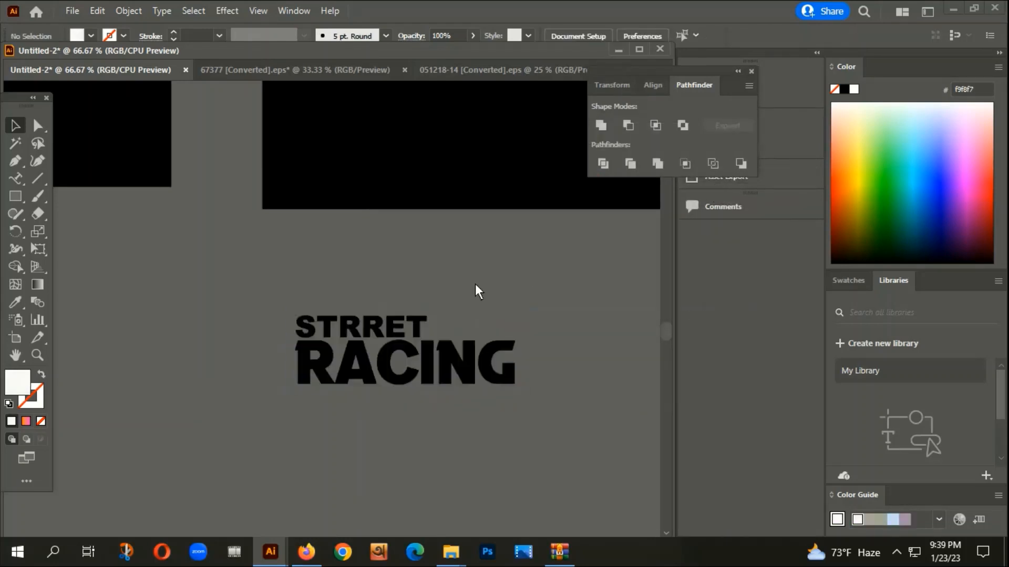
pyautogui.moveTo(263, 432); pyautogui.dragTo(537, 310)
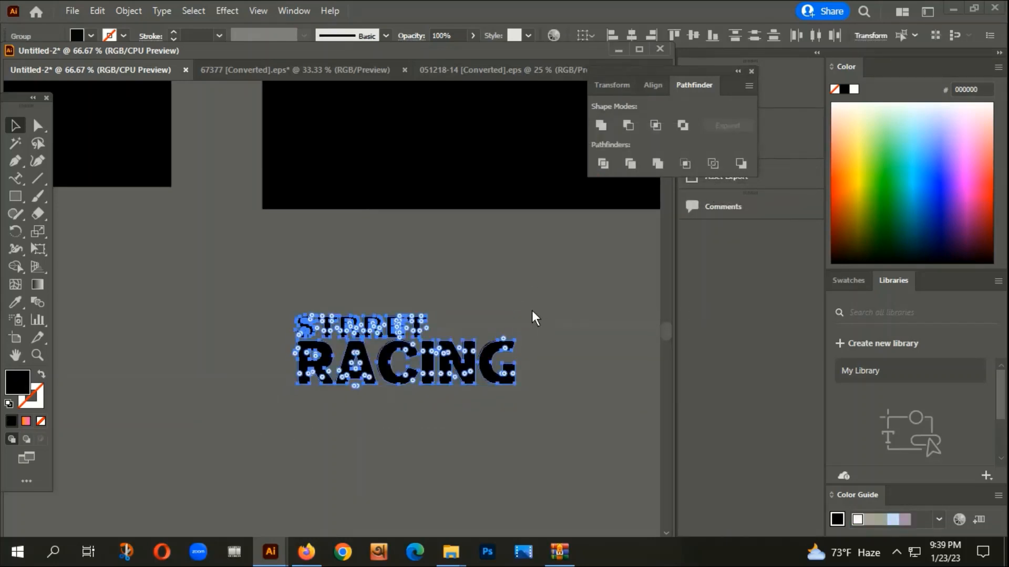
pyautogui.hotkey('ctrl', 'b')
pyautogui.click(480, 454)
pyautogui.scroll(3, 348, 394)
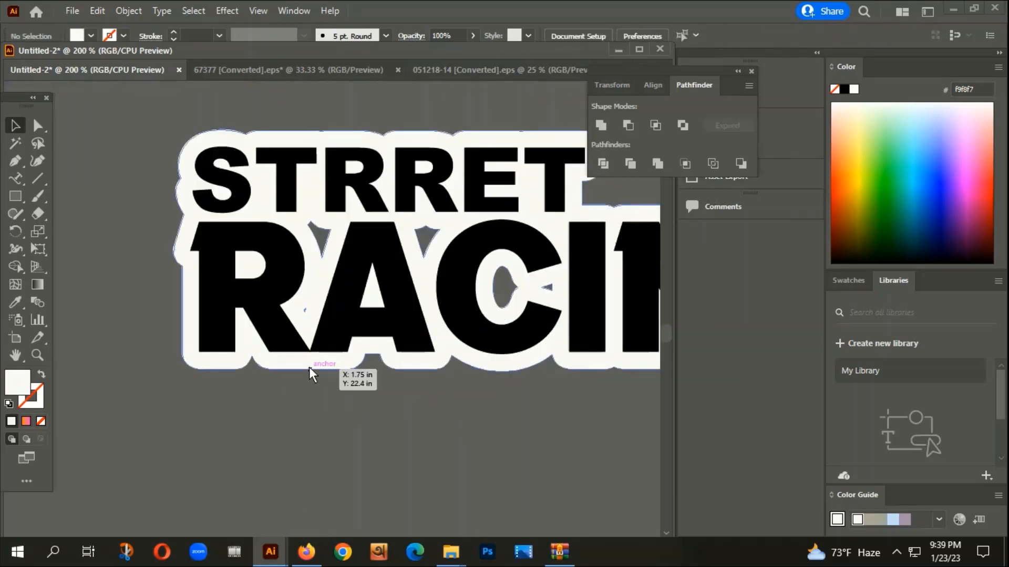
# Group the STRRET RACING lettering together with its off-white backing shape
pyautogui.moveTo(310, 368); pyautogui.dragTo(407, 279)
pyautogui.click(306, 400)
pyautogui.keyDown('alt'); pyautogui.scroll(-3, 304, 395); pyautogui.keyUp('alt')
pyautogui.click(373, 381)
pyautogui.keyDown('alt'); pyautogui.scroll(-2, 371, 380); pyautogui.keyUp('alt')
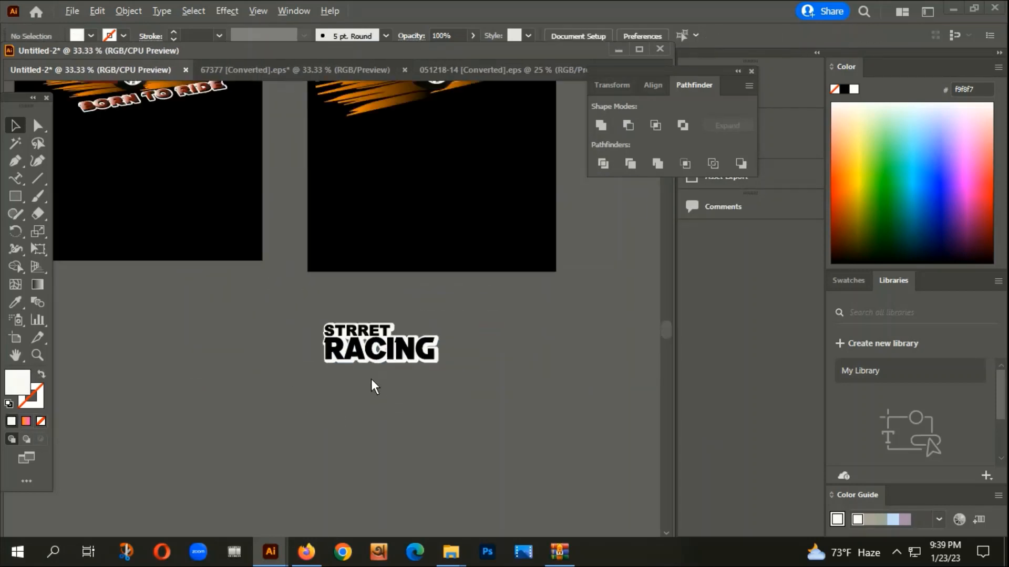
pyautogui.keyDown('alt'); pyautogui.scroll(-1, 364, 385); pyautogui.keyUp('alt')
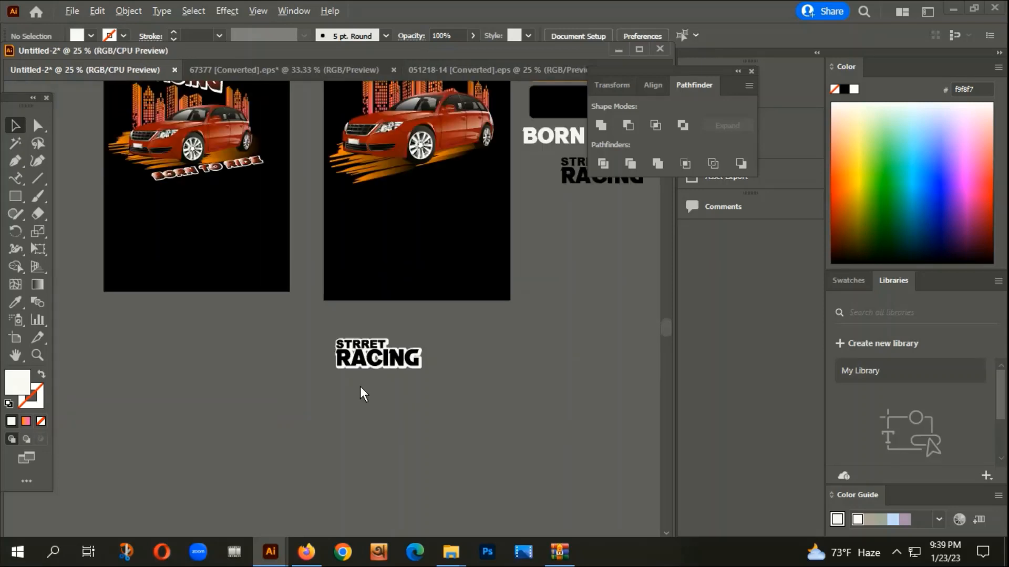
pyautogui.rightClick(389, 339)
pyautogui.click(419, 205)
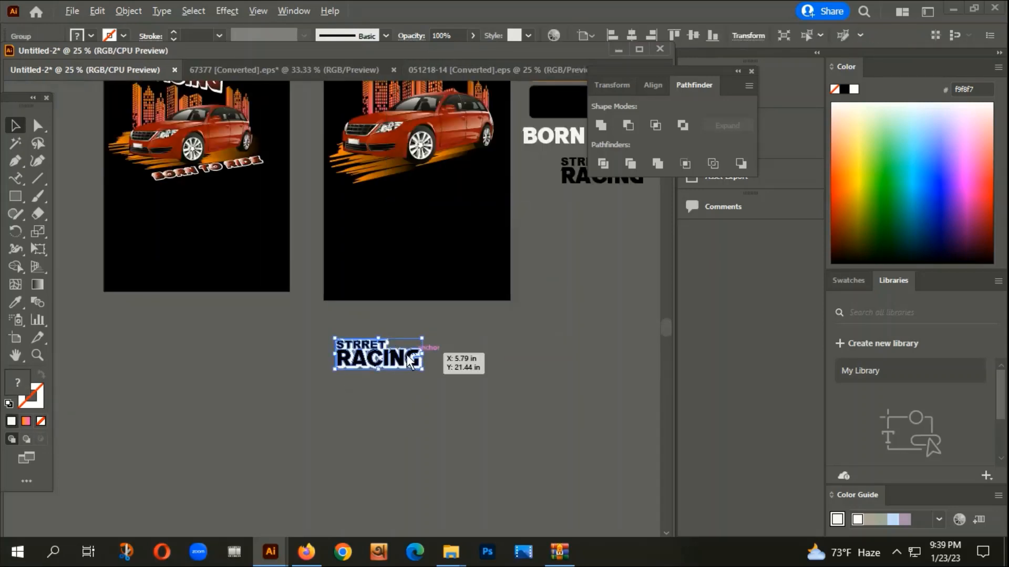
# Move the grouped title onto the second artboard, bring it to the front and place it above the city buildings
pyautogui.moveTo(410, 361); pyautogui.dragTo(478, 135)
pyautogui.scroll(5, 493, 248)
pyautogui.rightClick(486, 330)
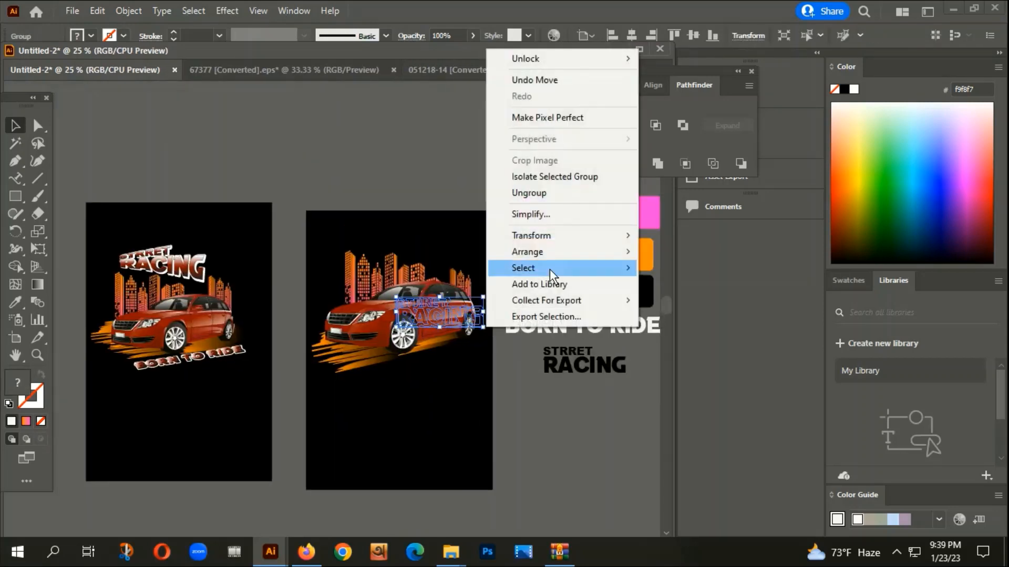
pyautogui.moveTo(578, 252)
pyautogui.click(677, 252)
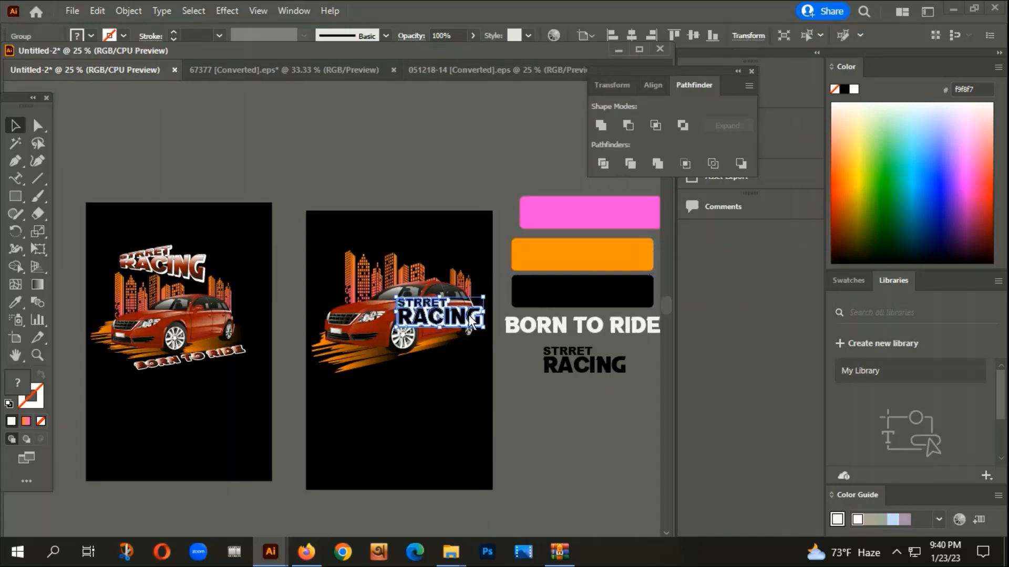
pyautogui.moveTo(468, 314); pyautogui.dragTo(434, 243)
pyautogui.scroll(3, 423, 241)
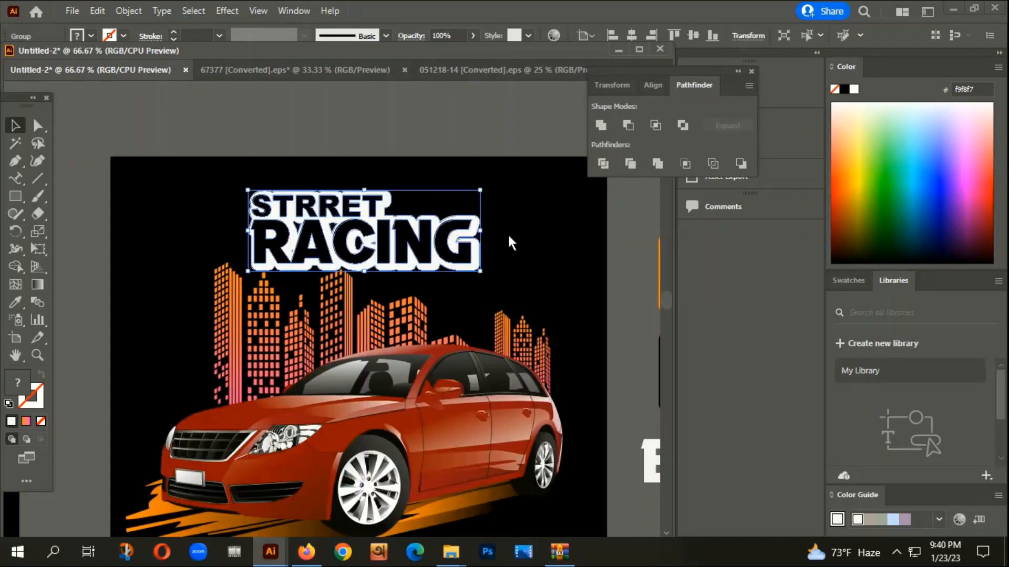
# Apply an Arc warp to the title with 4% horizontal bend, 49% horizontal distortion and -2% vertical distortion
pyautogui.click(255, 9)
pyautogui.click(228, 11)
pyautogui.click(229, 11)
pyautogui.moveTo(244, 202)
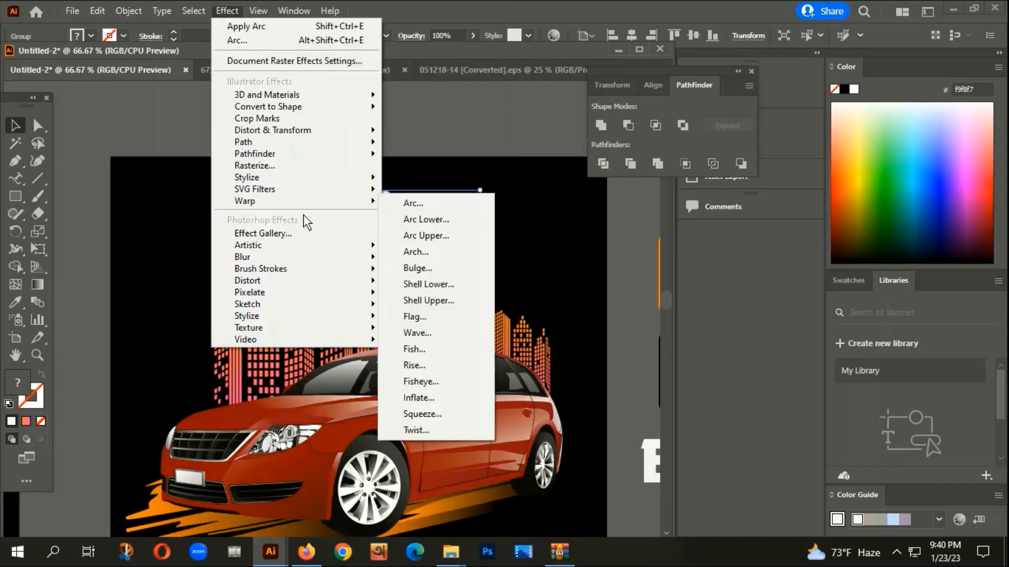
pyautogui.click(413, 203)
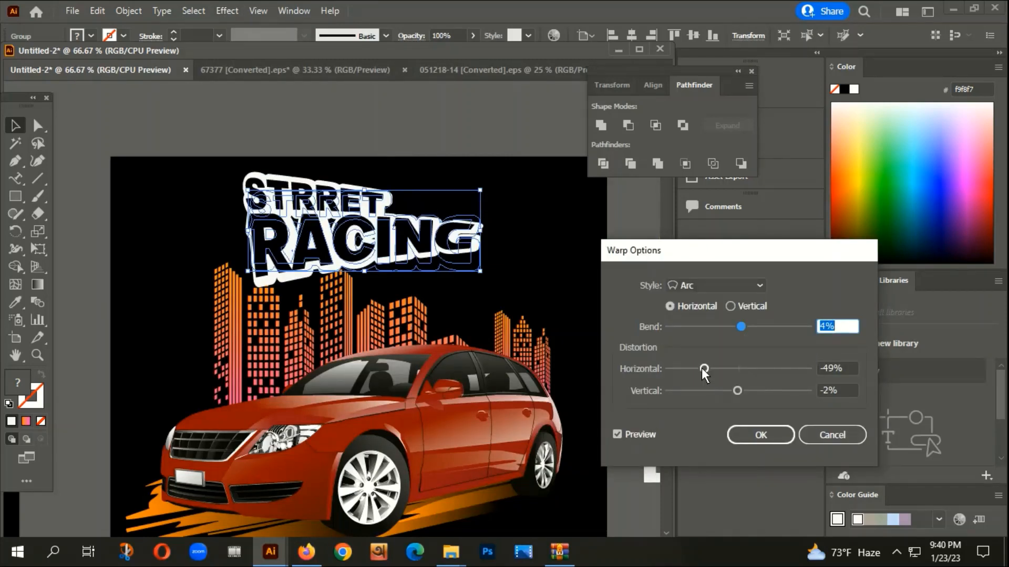
pyautogui.moveTo(703, 369); pyautogui.dragTo(770, 371)
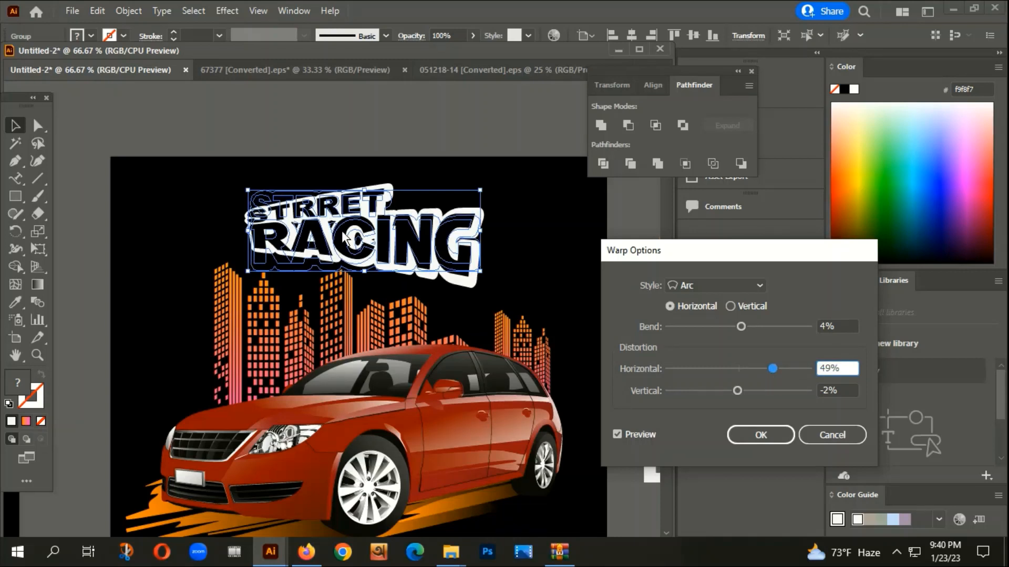
pyautogui.click(765, 435)
# Expand the appearance of the warped STRRET RACING title
pyautogui.click(131, 11)
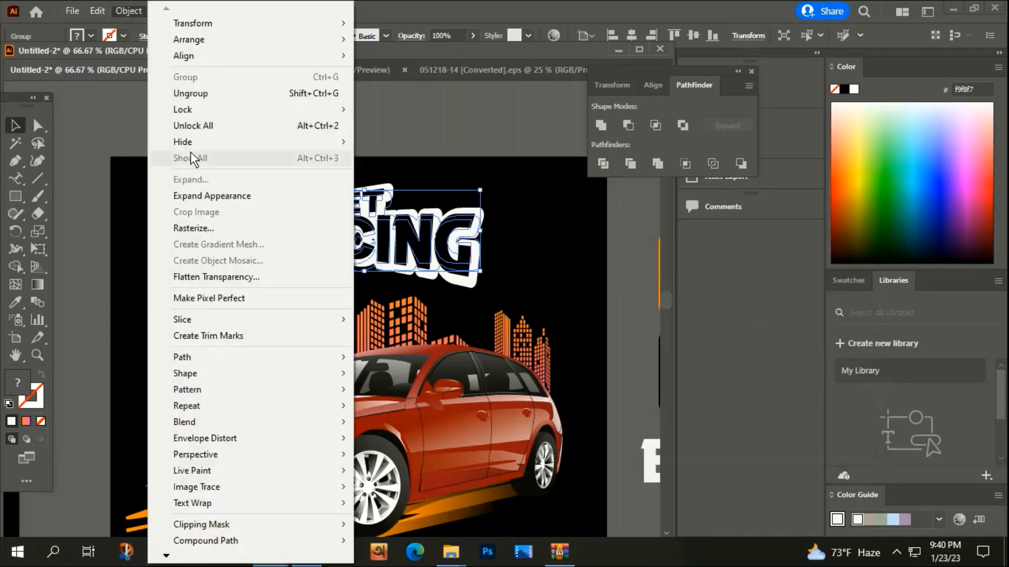
pyautogui.click(210, 194)
pyautogui.rightClick(347, 206)
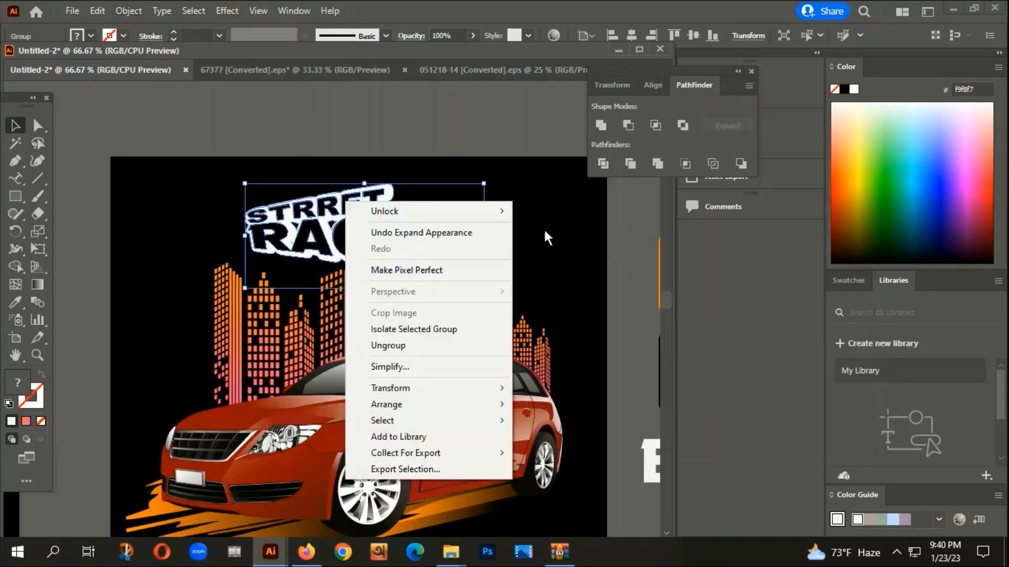
pyautogui.click(540, 225)
# Nudge the warped title slightly down and to the right above the buildings
pyautogui.scroll(1, 415, 248)
pyautogui.click(409, 237)
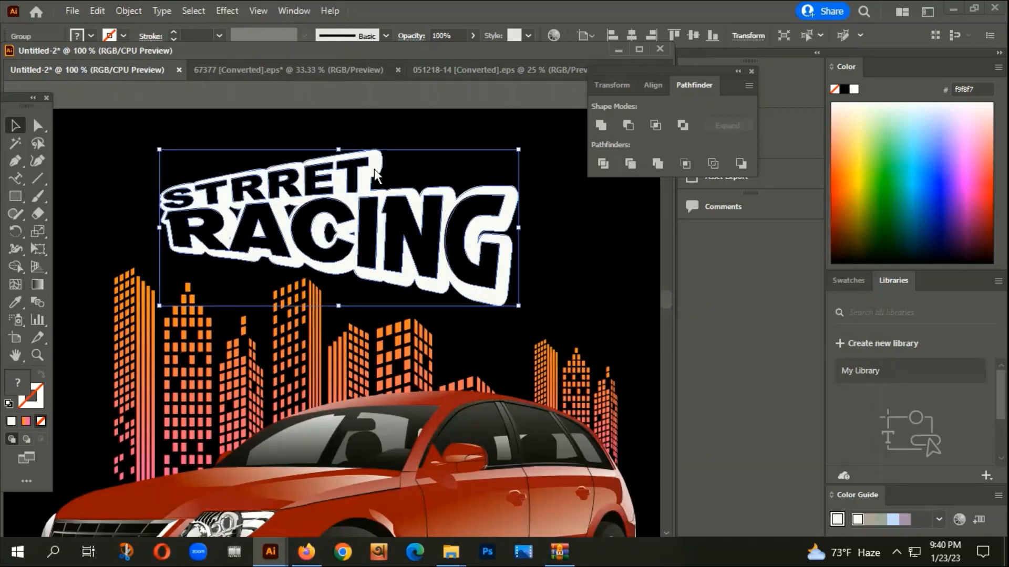
pyautogui.moveTo(367, 217); pyautogui.dragTo(379, 227)
pyautogui.click(515, 150)
pyautogui.scroll(-2, 513, 152)
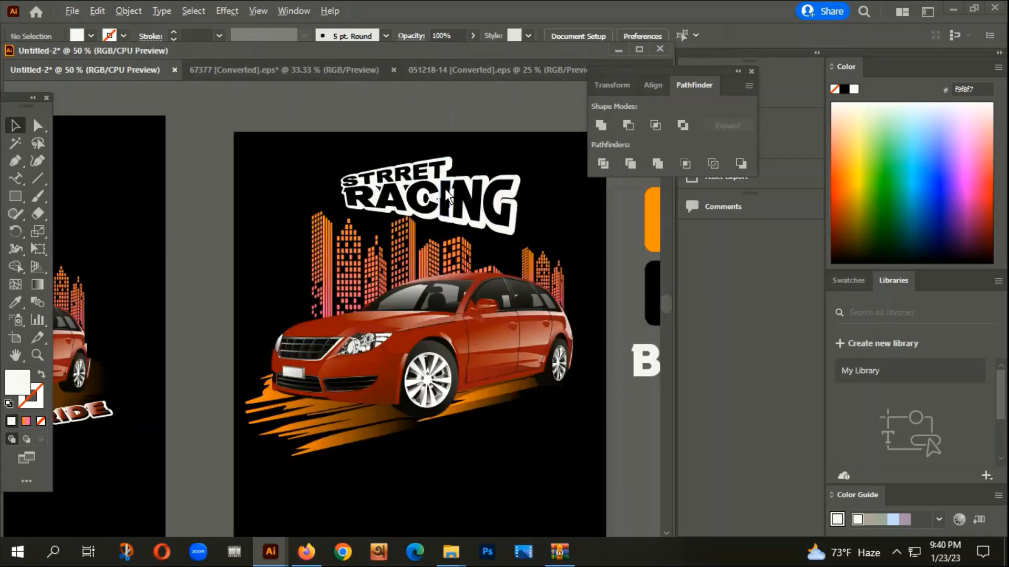
pyautogui.scroll(-1, 424, 213)
pyautogui.scroll(1, 491, 214)
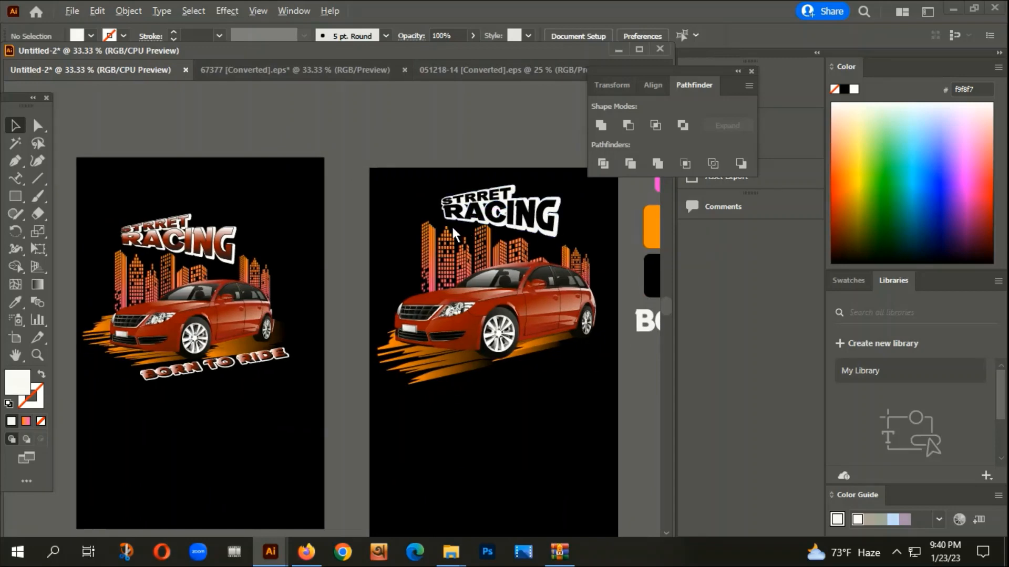
# Ungroup the warped title so that the lettering separates from its backing shape
pyautogui.scroll(3, 449, 225)
pyautogui.click(475, 165)
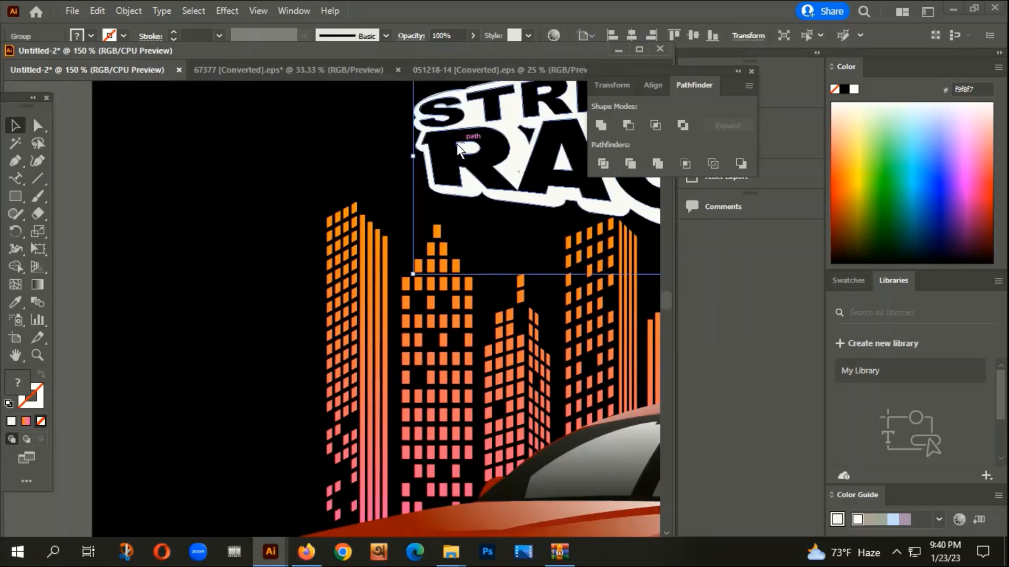
pyautogui.scroll(-2, 447, 149)
pyautogui.rightClick(444, 149)
pyautogui.click(496, 291)
pyautogui.click(369, 136)
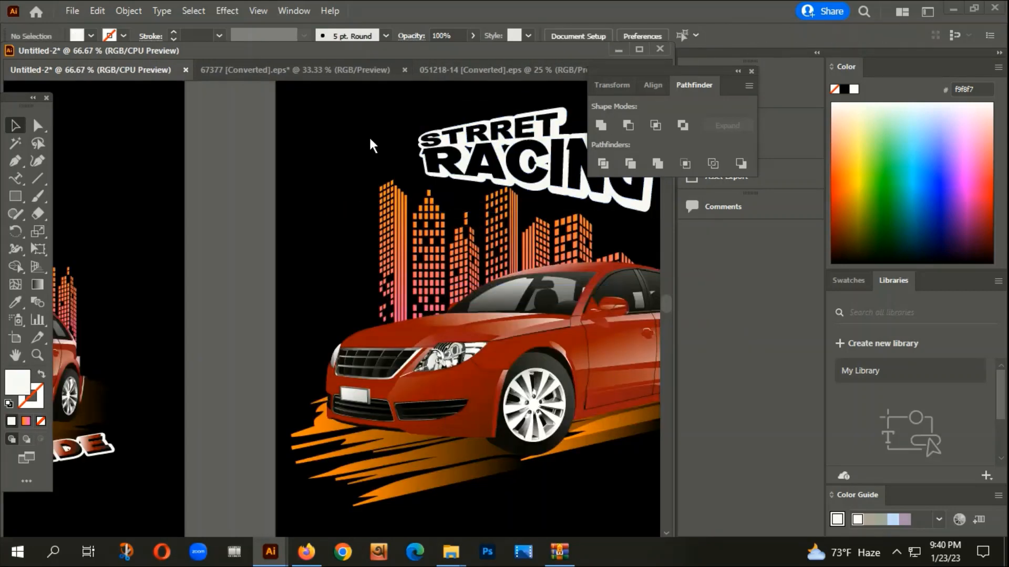
# Select the black STRRET and RACING lettering without the backing and group the two words
pyautogui.hscroll(-3, 269, 217)
pyautogui.click(305, 204)
pyautogui.scroll(2, 315, 179)
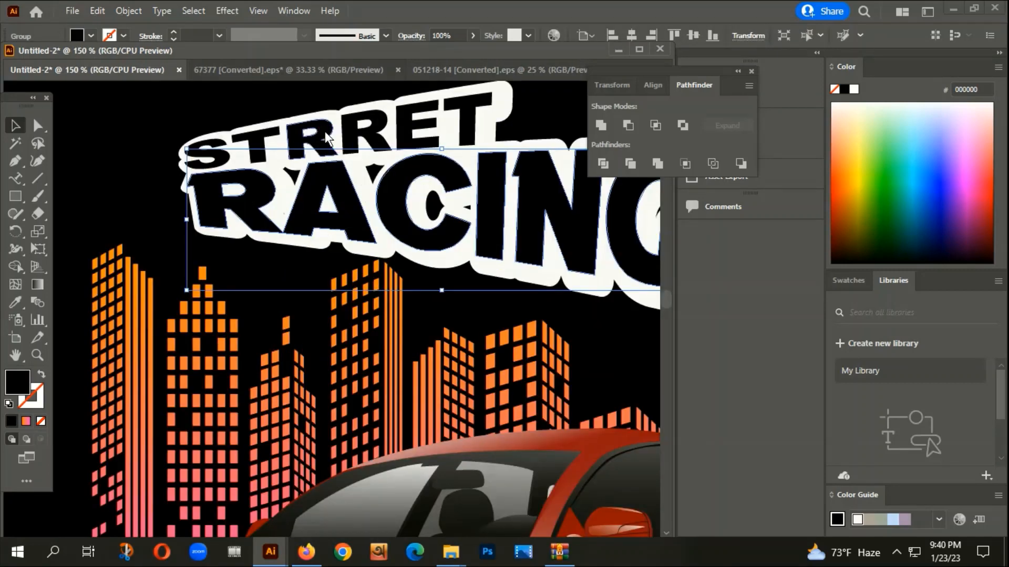
pyautogui.scroll(-2, 321, 147)
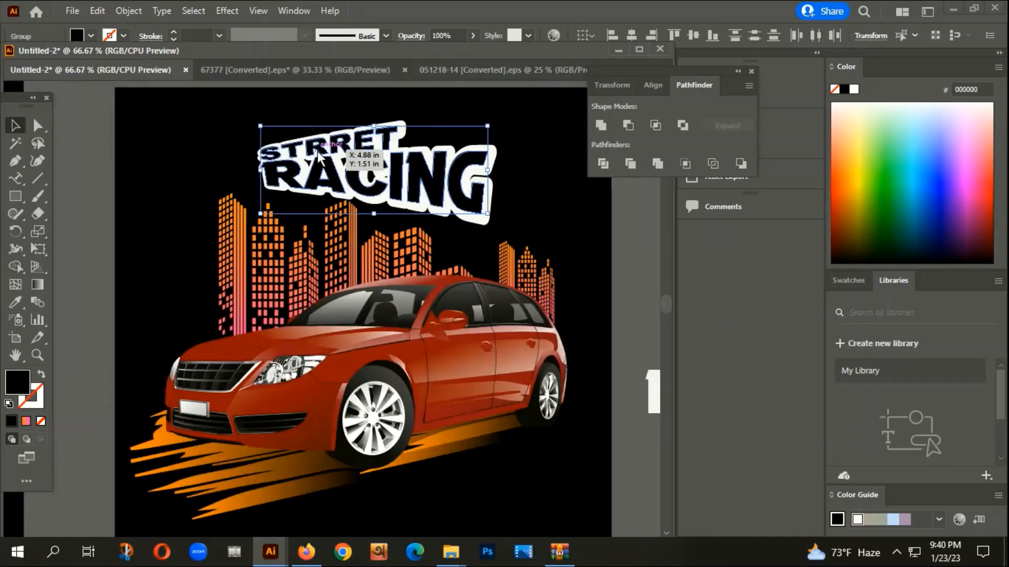
pyautogui.rightClick(318, 152)
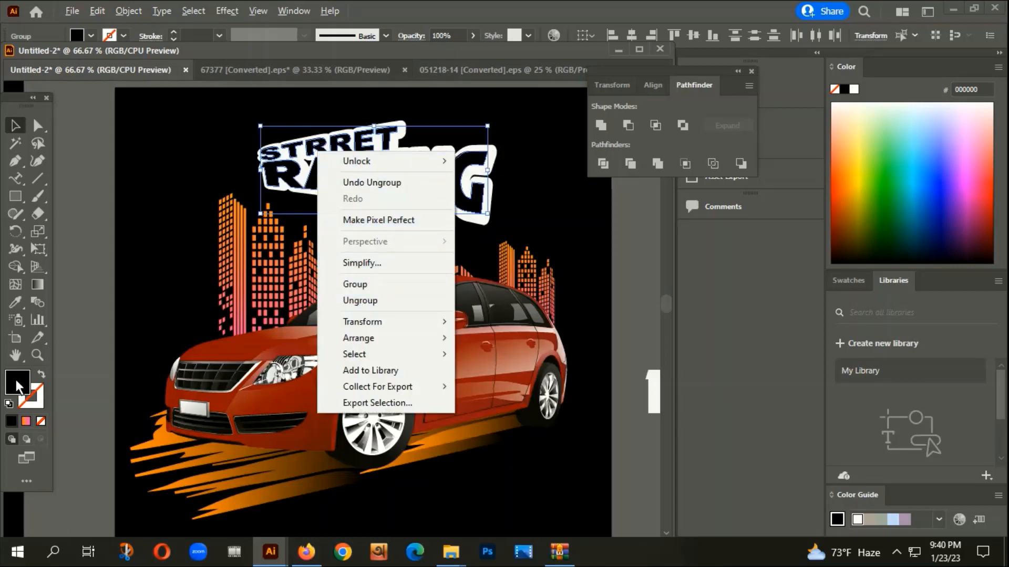
pyautogui.click(365, 282)
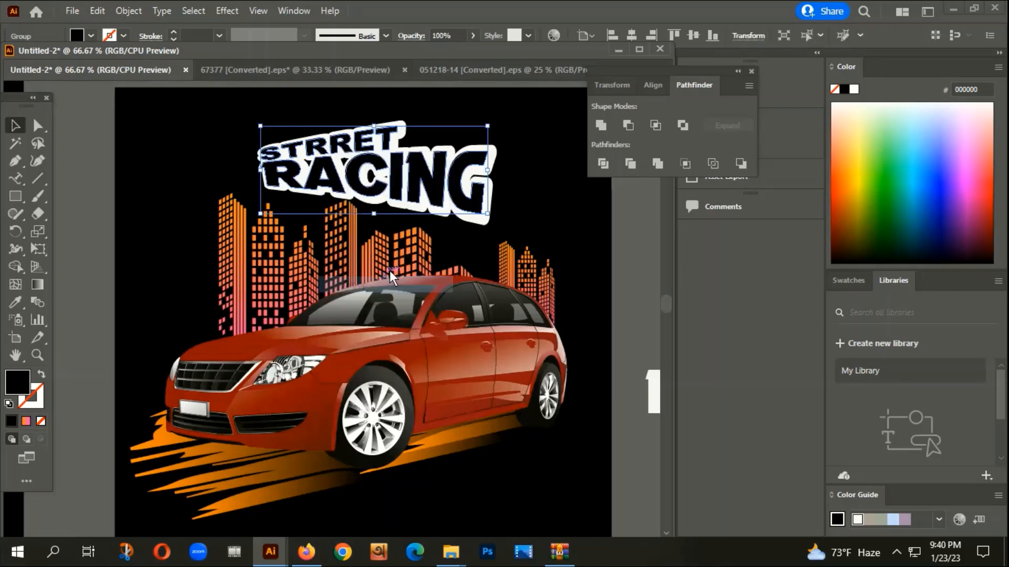
# Sample the car hood's red-to-white gradient with the Eyedropper to fill the grouped STRRET RACING lettering
pyautogui.scroll(-1, 401, 264)
pyautogui.moveTo(486, 236); pyautogui.dragTo(500, 216)
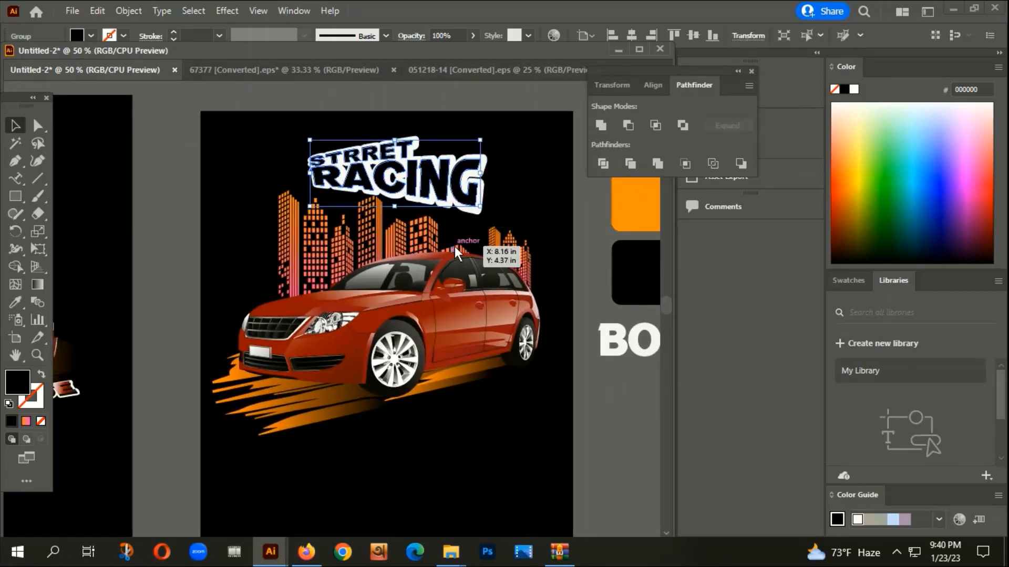
pyautogui.press('i')
pyautogui.scroll(2, 302, 321)
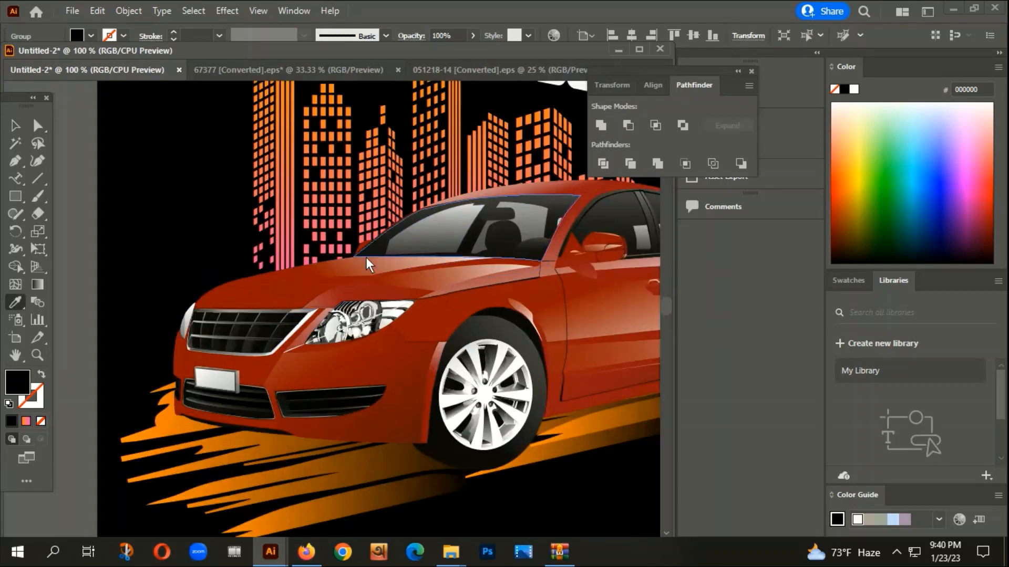
pyautogui.click(344, 291)
pyautogui.scroll(-3, 344, 293)
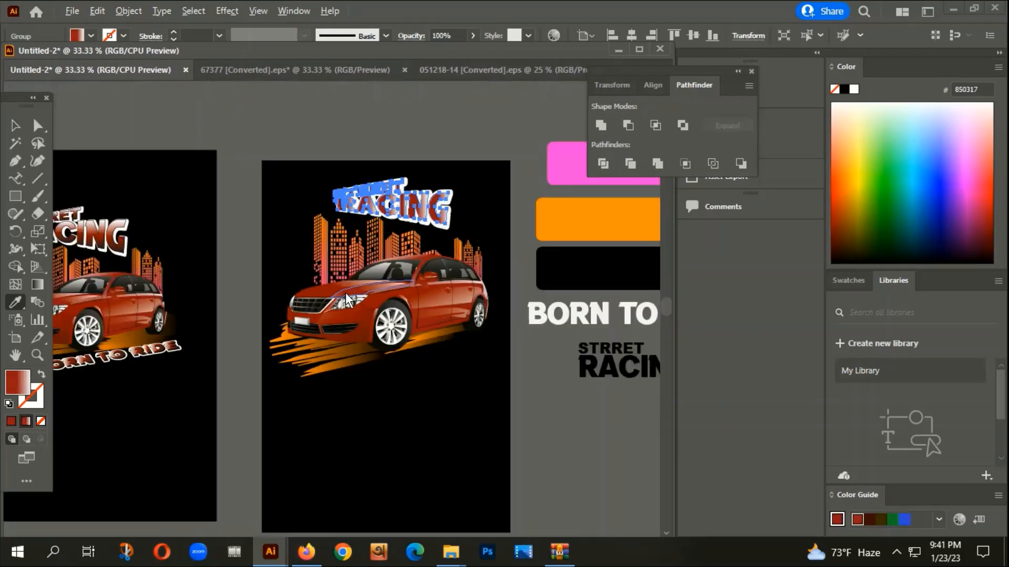
pyautogui.scroll(2, 377, 260)
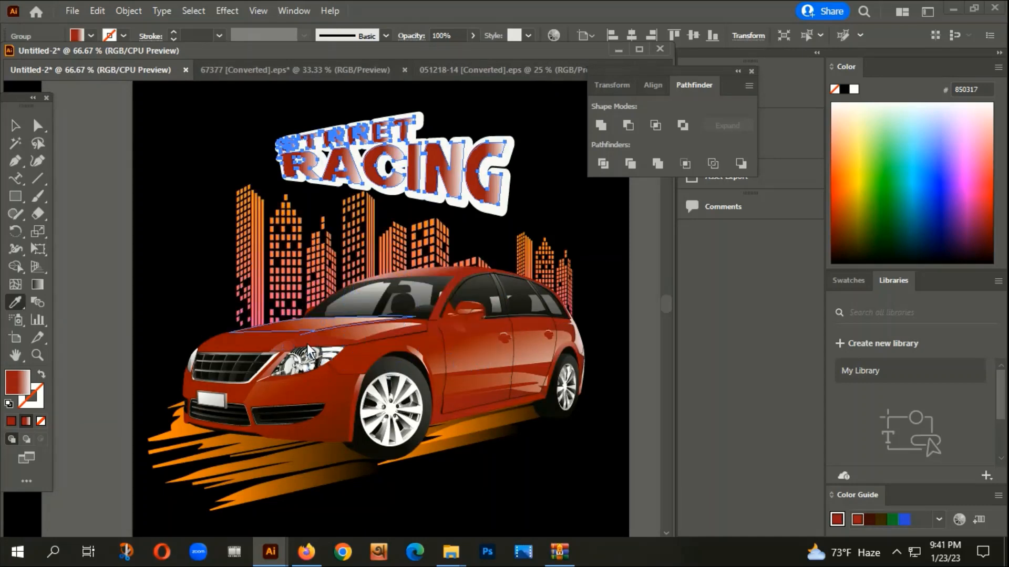
pyautogui.scroll(1, 309, 350)
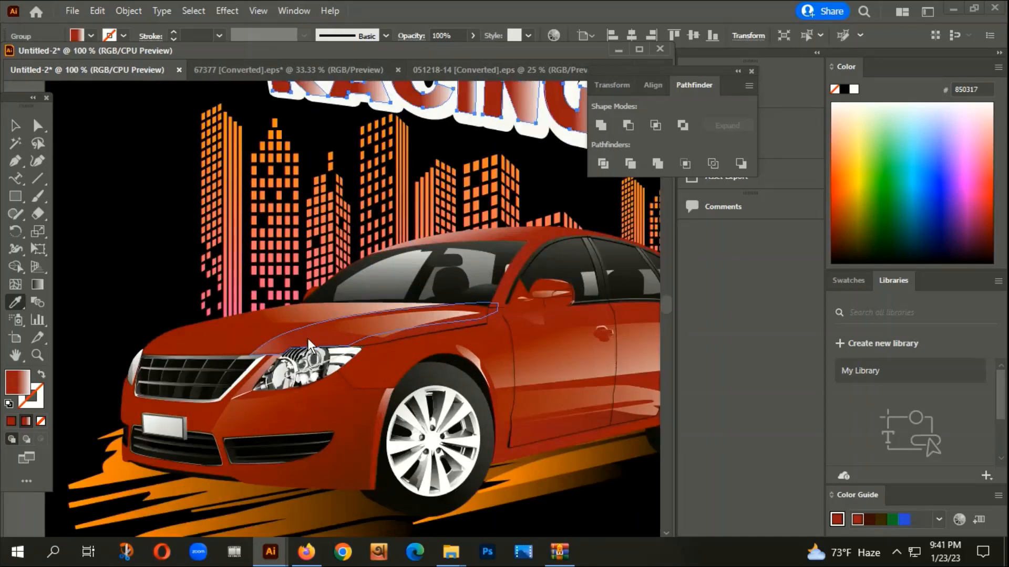
pyautogui.scroll(-2, 308, 338)
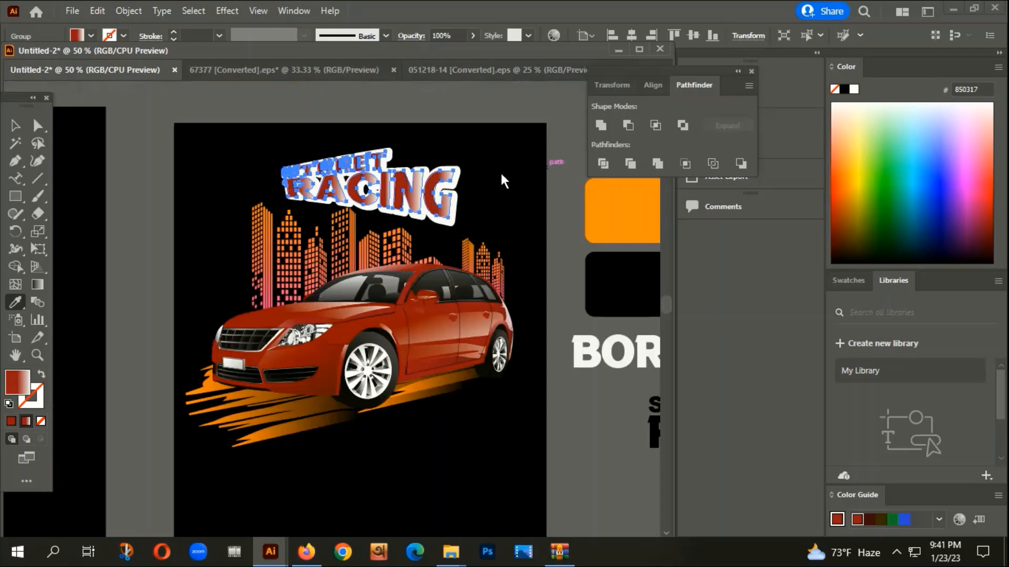
# Set the lettering's linear gradient angle to -90° and reverse the gradient direction
pyautogui.click(294, 12)
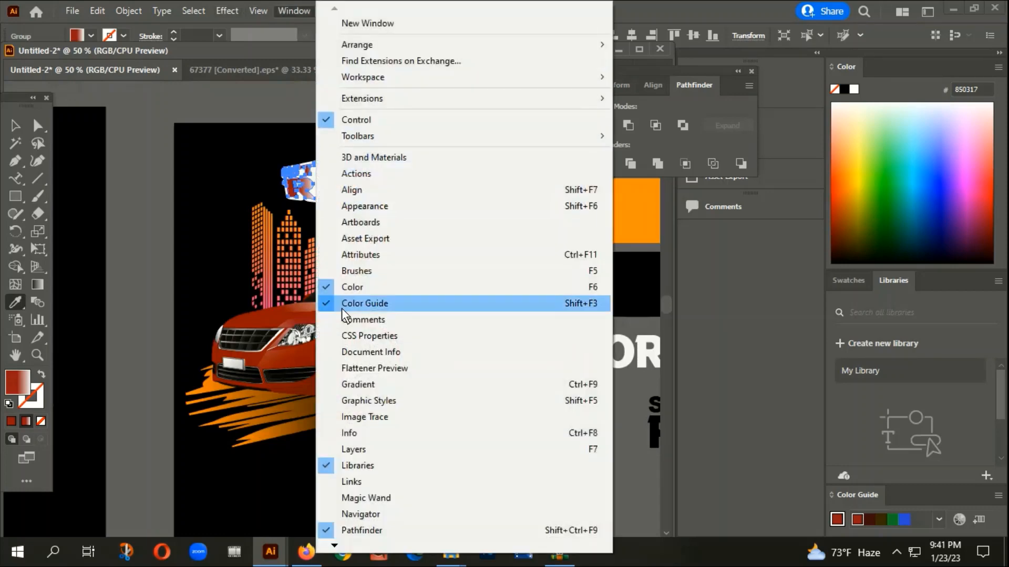
pyautogui.click(359, 384)
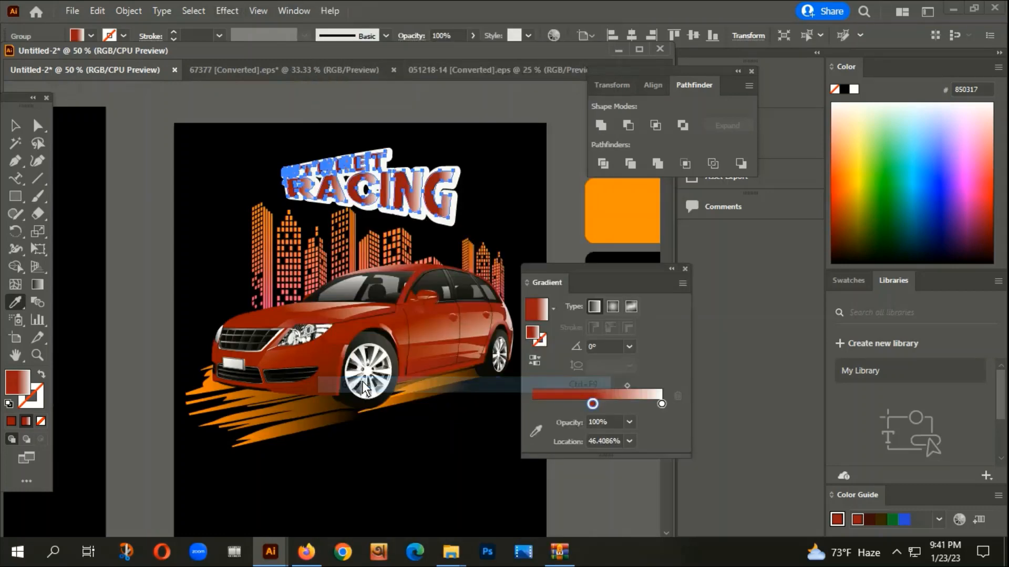
pyautogui.click(630, 346)
pyautogui.click(651, 269)
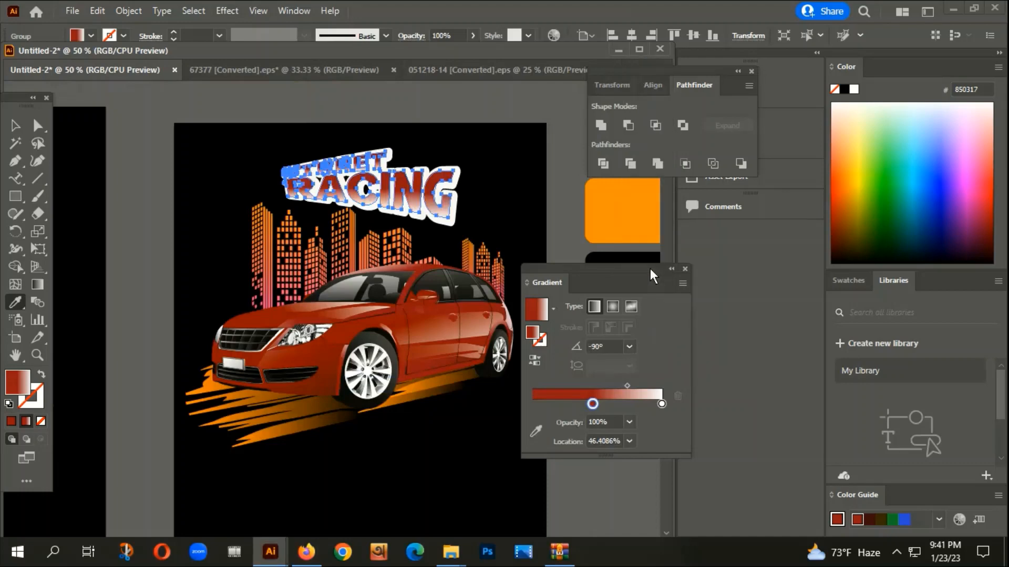
pyautogui.click(535, 361)
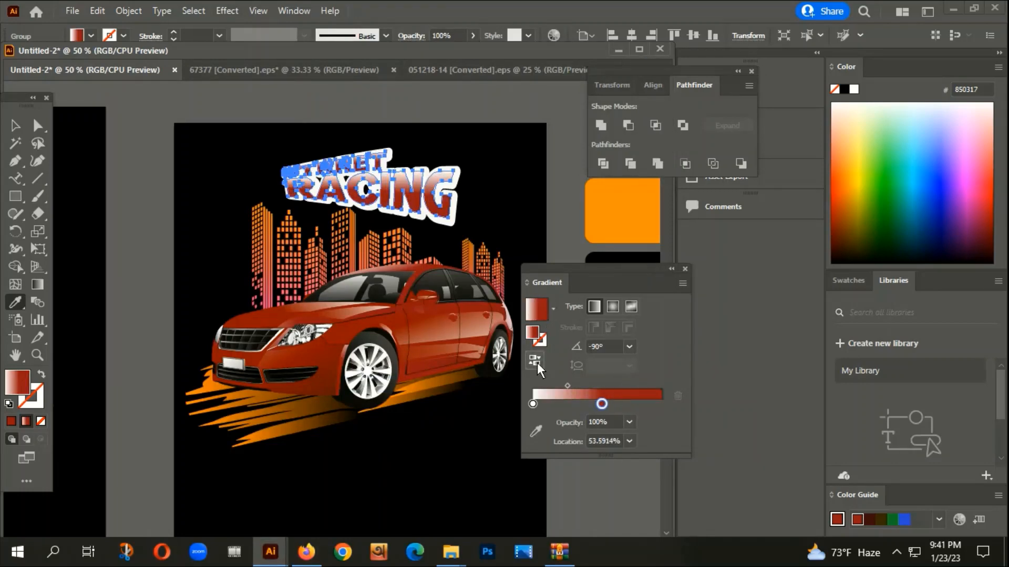
# Give the grouped STRRET RACING lettering a near-black #020100 stroke
pyautogui.scroll(-2, 273, 254)
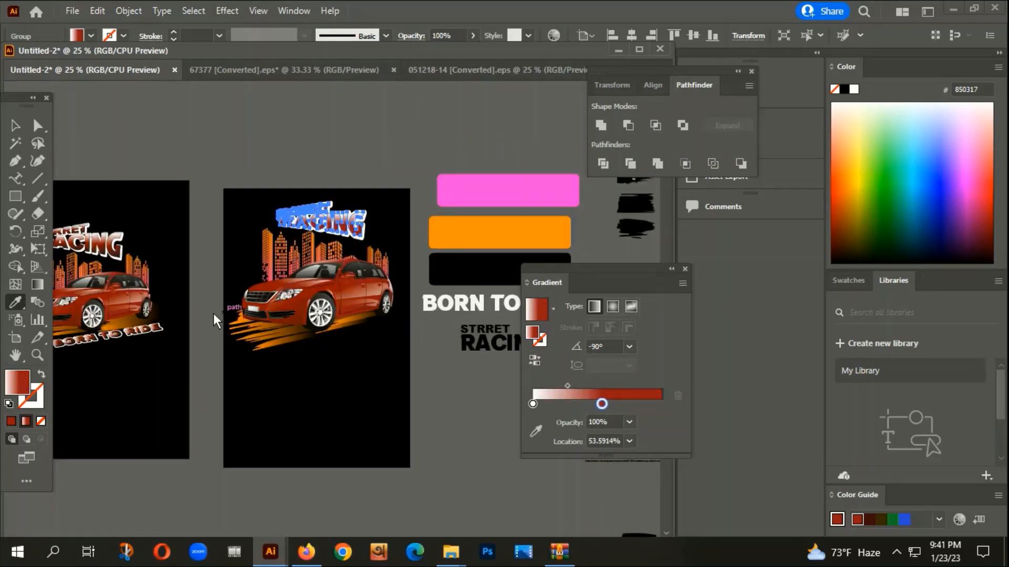
pyautogui.scroll(2, 306, 242)
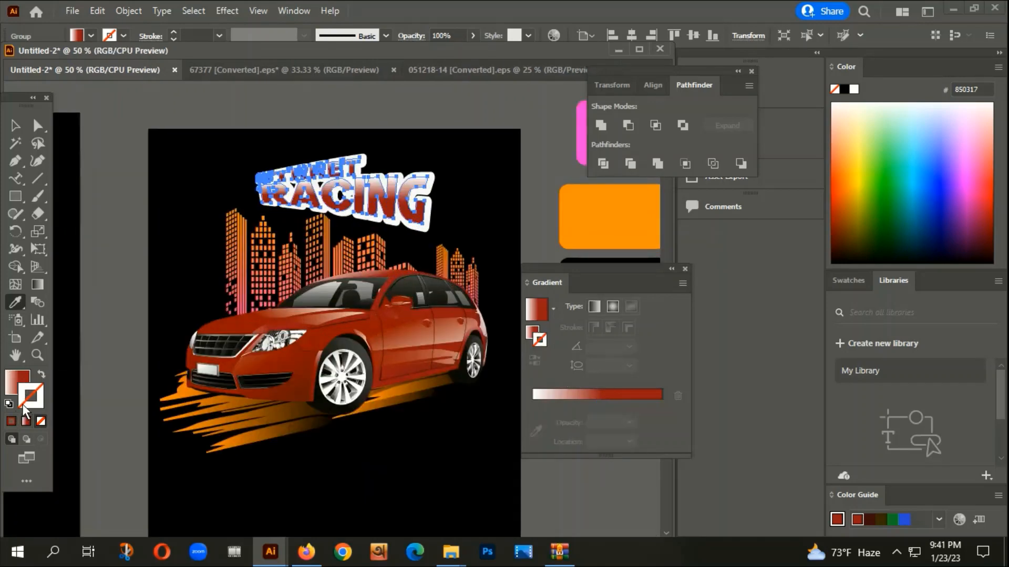
pyautogui.doubleClick(25, 405)
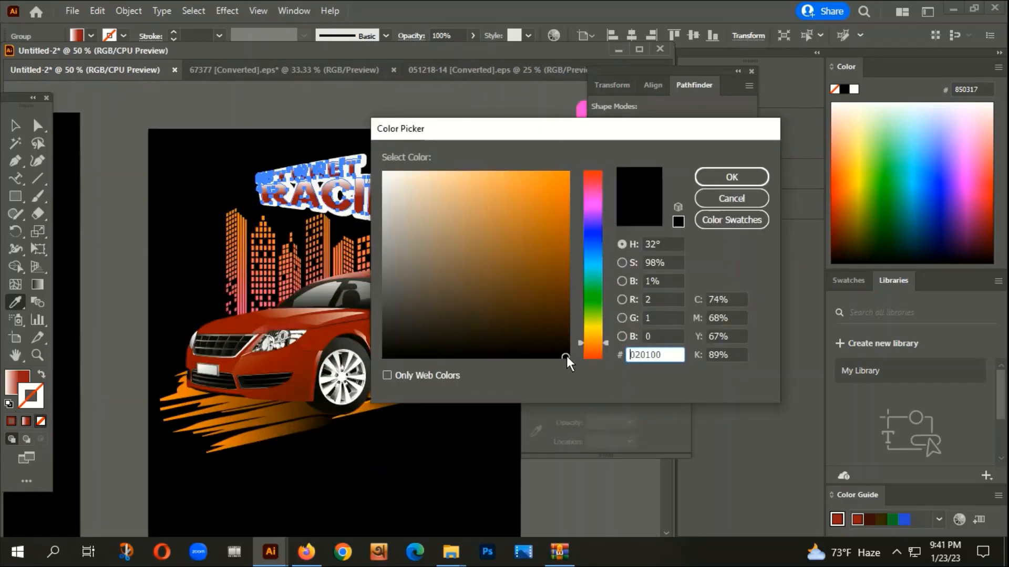
pyautogui.click(740, 174)
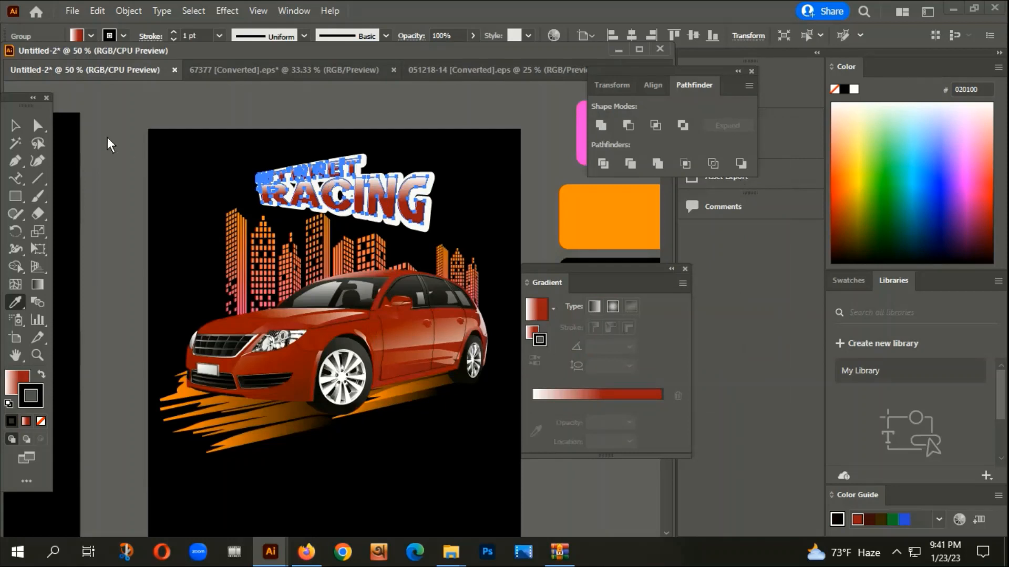
pyautogui.press('v')
pyautogui.click(137, 166)
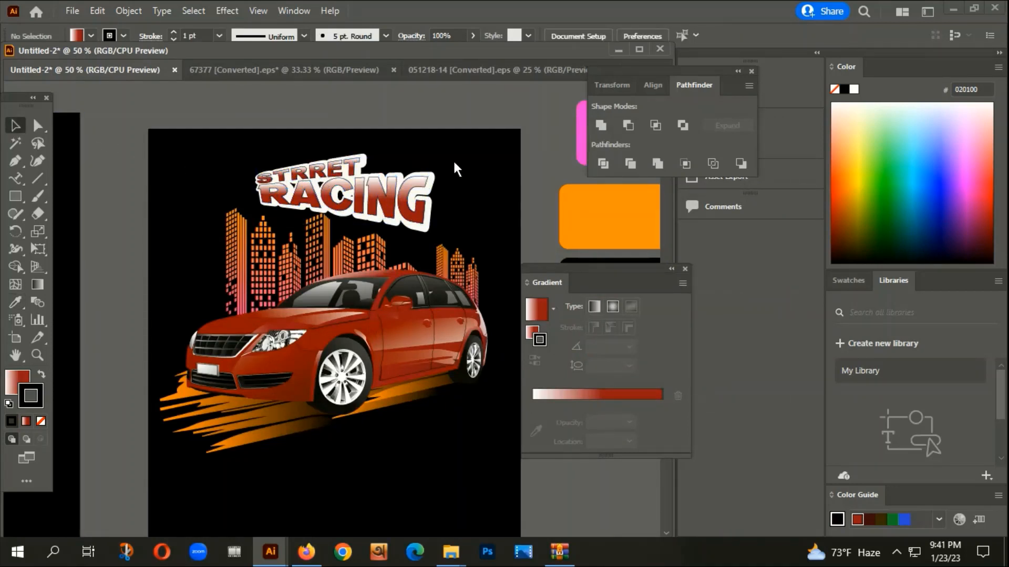
# Group the gradient STRRET RACING lettering with its white backing shape
pyautogui.rightClick(377, 188)
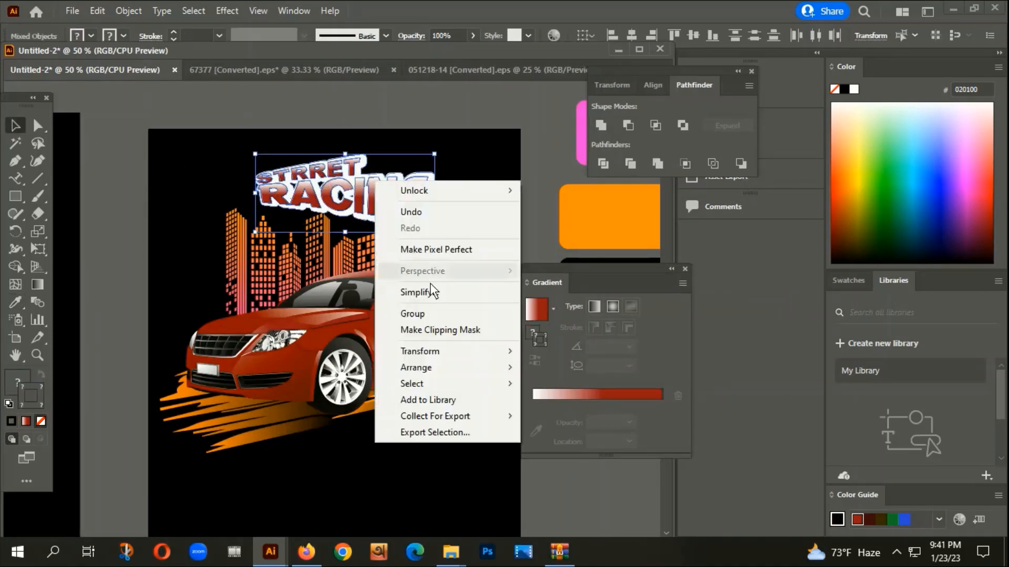
pyautogui.click(433, 308)
pyautogui.click(455, 169)
pyautogui.hotkey('ctrl', '-')
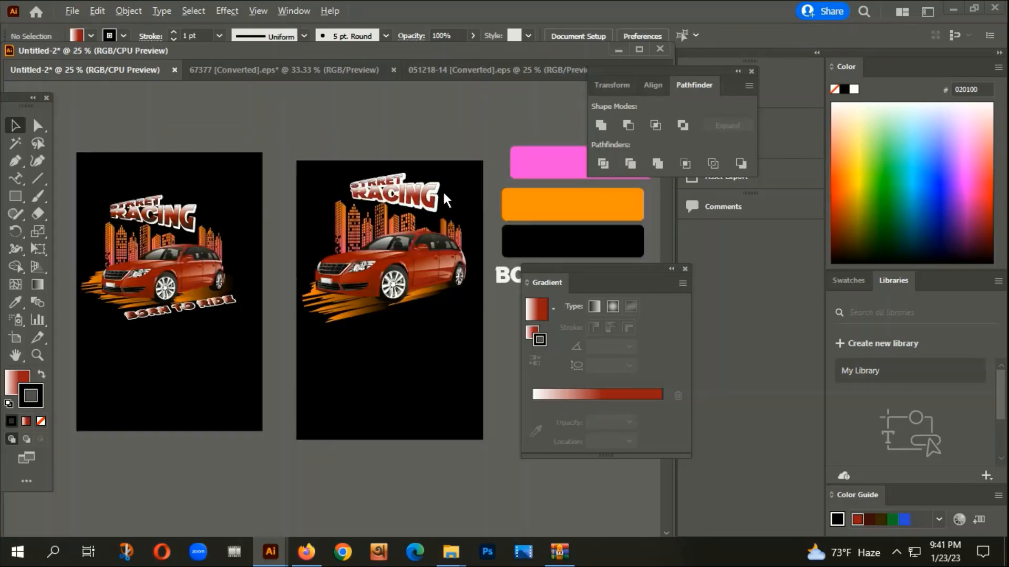
pyautogui.scroll(1, 432, 208)
# Ungroup the title so the gradient lettering and the white backing can be moved separately
pyautogui.click(424, 199)
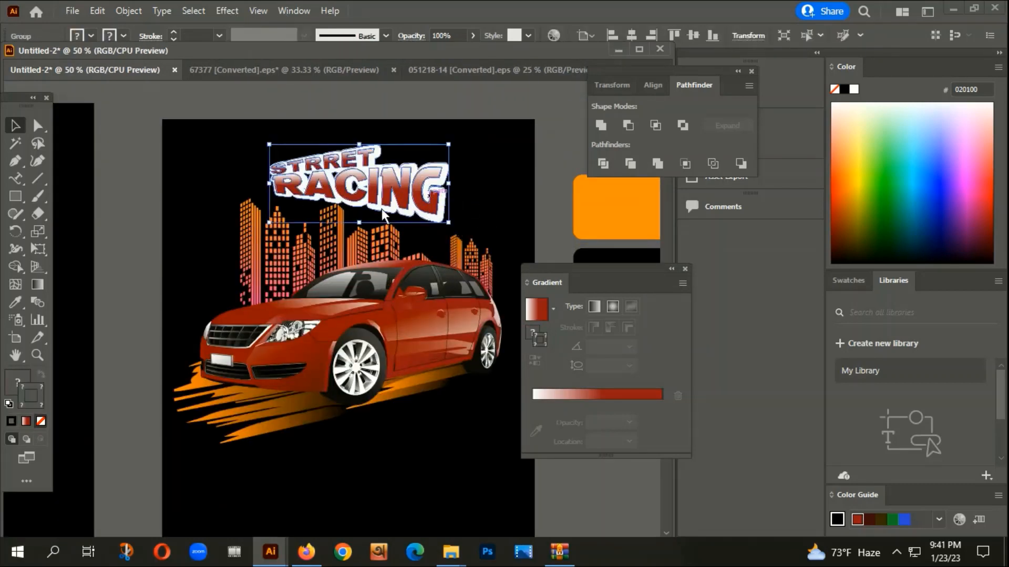
pyautogui.scroll(2, 381, 209)
pyautogui.rightClick(383, 160)
pyautogui.click(423, 301)
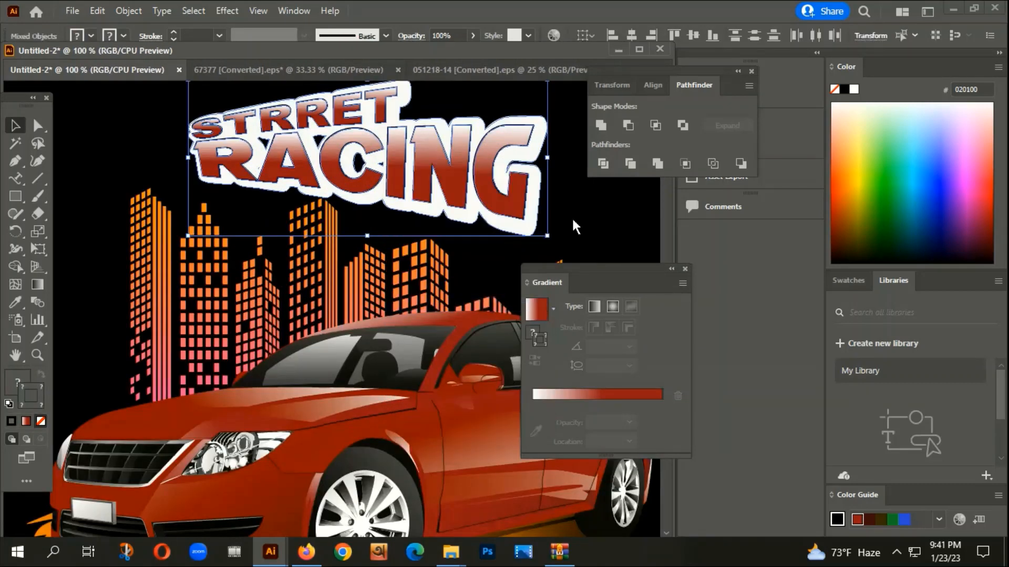
pyautogui.click(575, 226)
# Reposition the gradient lettering over its white backing so that an even white border surrounds the words
pyautogui.moveTo(499, 211)
pyautogui.mouseDown()
pyautogui.moveTo(498, 220)
pyautogui.moveTo(493, 202)
pyautogui.mouseUp()
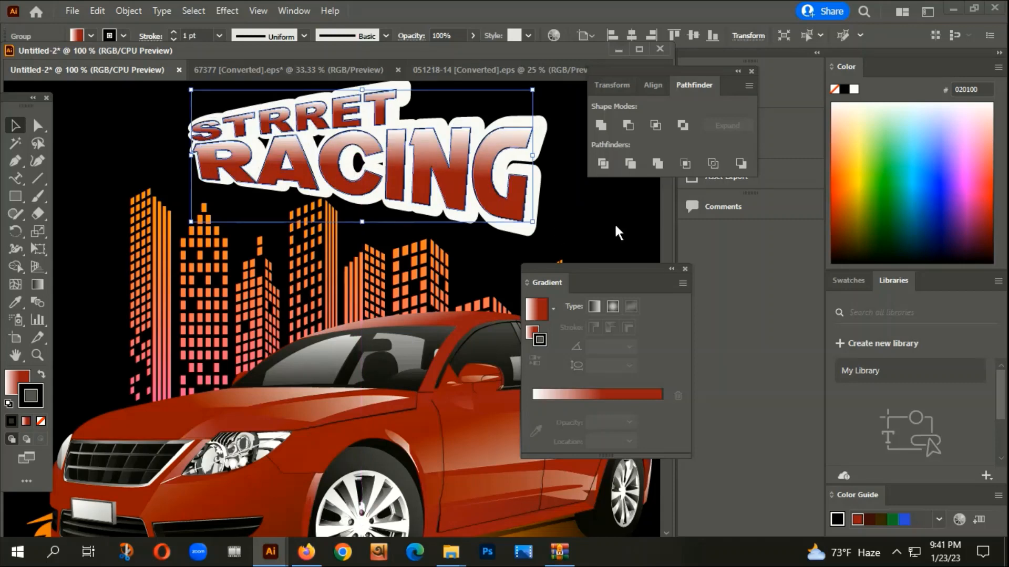
pyautogui.click(613, 223)
pyautogui.scroll(2, 516, 226)
pyautogui.moveTo(517, 238); pyautogui.dragTo(519, 229)
pyautogui.click(471, 268)
pyautogui.scroll(-4, 476, 276)
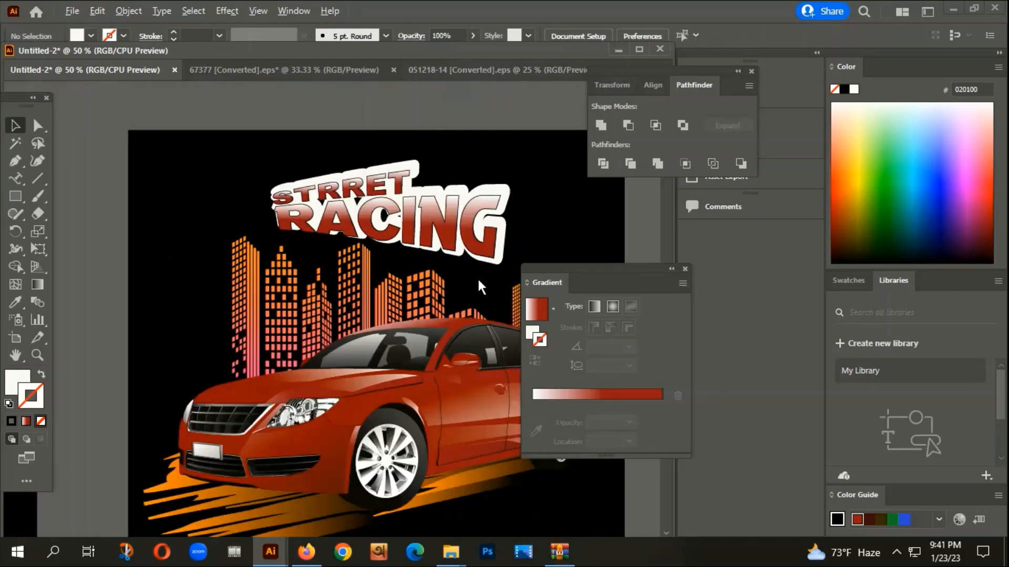
pyautogui.moveTo(387, 169); pyautogui.dragTo(468, 234)
pyautogui.click(314, 217)
pyautogui.scroll(3, 314, 217)
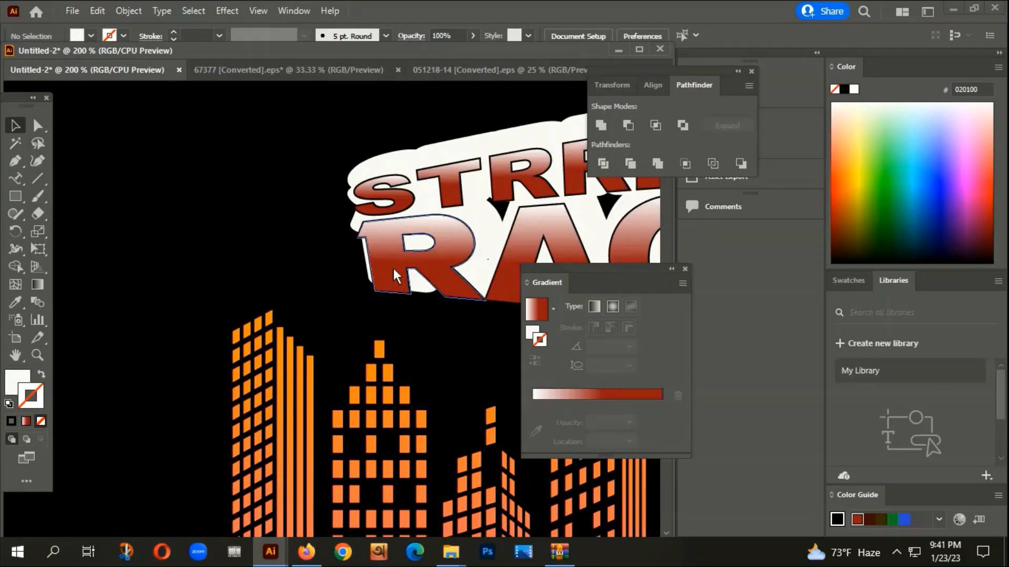
pyautogui.moveTo(393, 267); pyautogui.dragTo(398, 255)
pyautogui.click(267, 276)
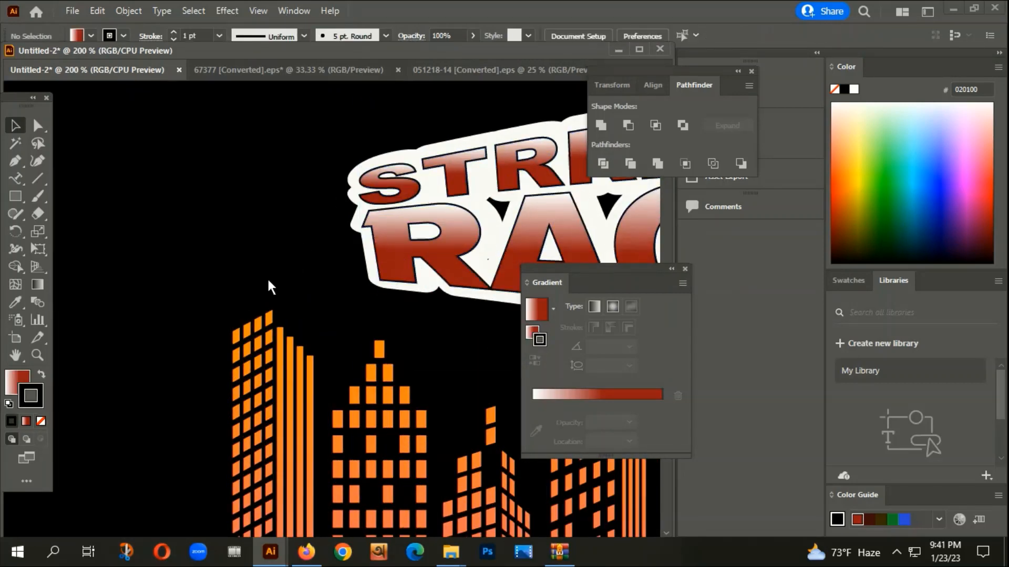
# Group the realigned lettering with its white backing and nudge the title slightly down and to the right above the buildings
pyautogui.scroll(-3, 267, 272)
pyautogui.moveTo(302, 205); pyautogui.dragTo(360, 254)
pyautogui.rightClick(371, 243)
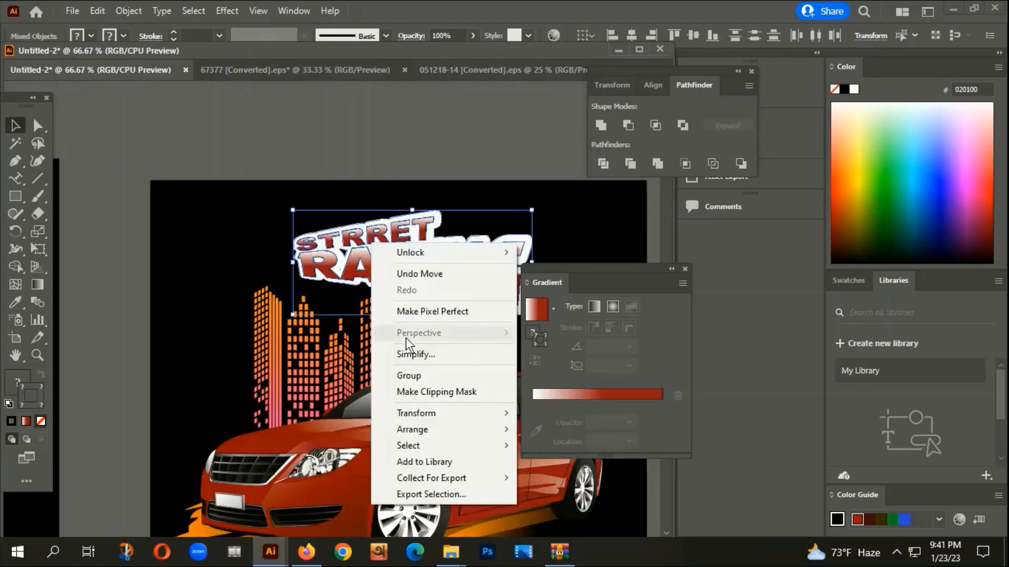
pyautogui.click(406, 372)
pyautogui.moveTo(570, 249); pyautogui.dragTo(475, 194)
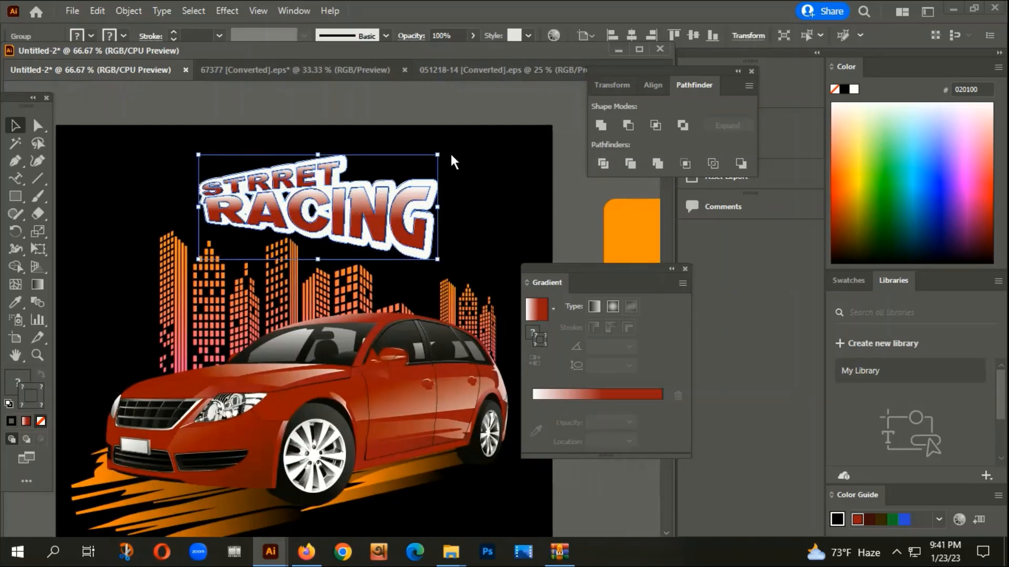
pyautogui.moveTo(406, 200); pyautogui.dragTo(409, 208)
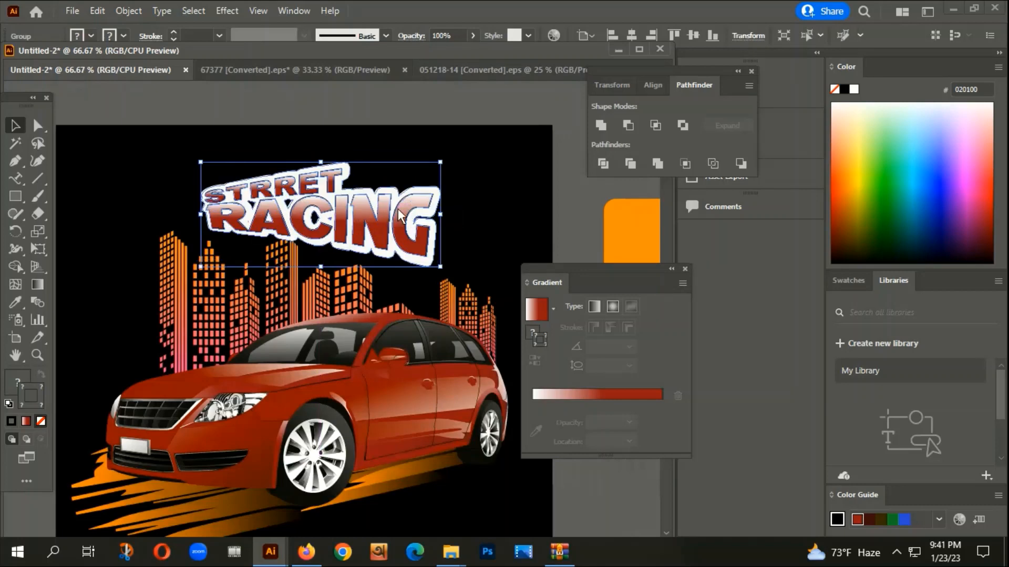
pyautogui.moveTo(447, 156); pyautogui.dragTo(455, 169)
pyautogui.click(500, 170)
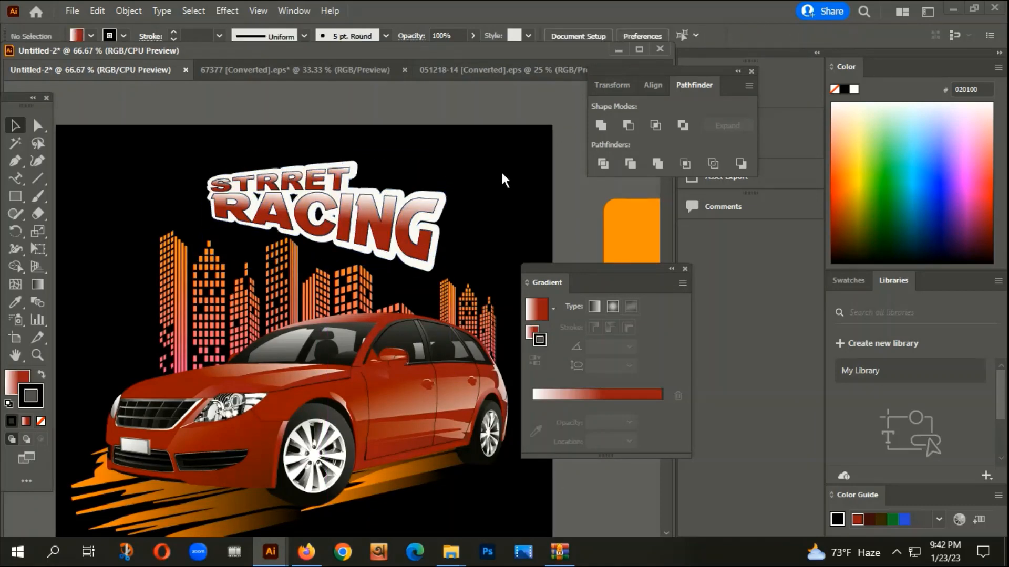
# Examine the slanted, outlined BORN TO RIDE lettering below the car in the reference design
pyautogui.scroll(-2, 500, 170)
pyautogui.moveTo(452, 407); pyautogui.dragTo(361, 319)
pyautogui.scroll(-2, 364, 277)
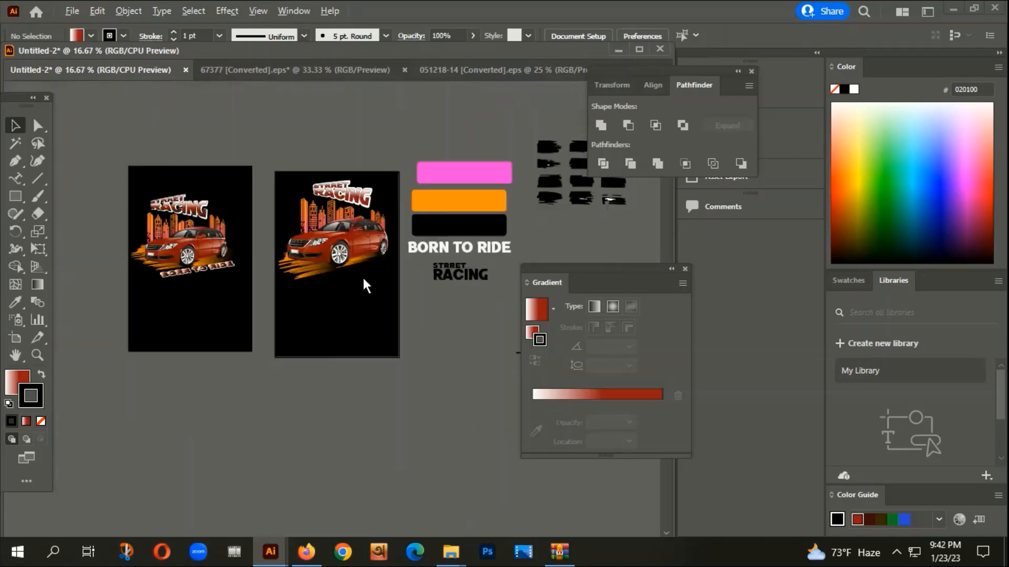
pyautogui.scroll(3, 169, 271)
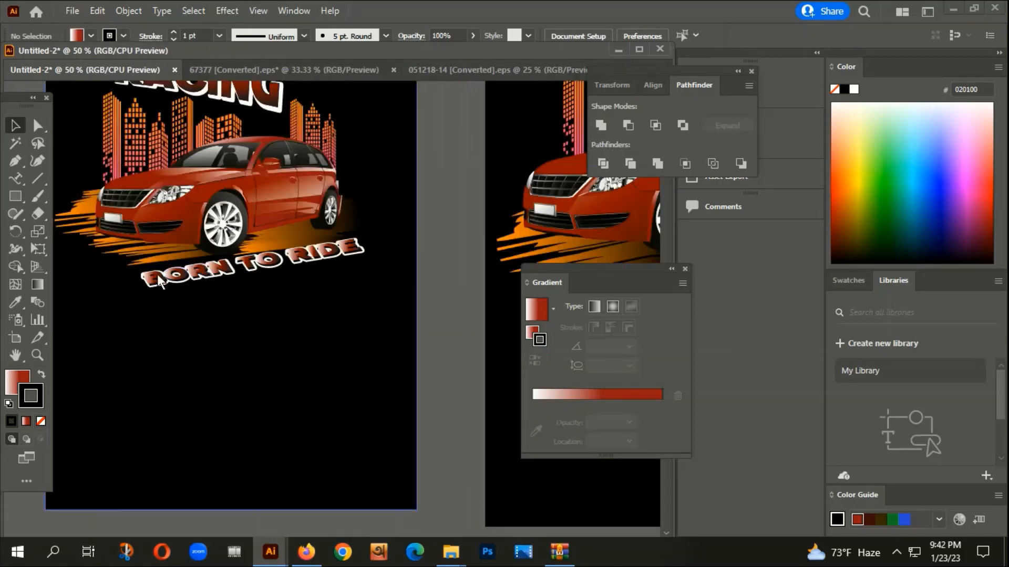
pyautogui.moveTo(262, 256); pyautogui.dragTo(267, 258)
pyautogui.scroll(-2, 242, 287)
pyautogui.moveTo(487, 349); pyautogui.dragTo(372, 322)
pyautogui.scroll(1, 346, 278)
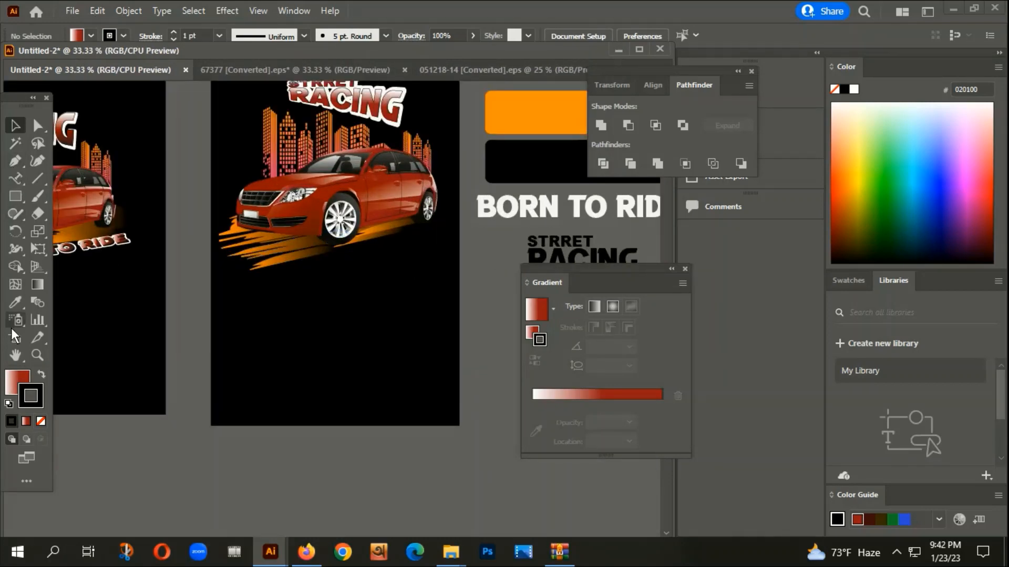
# Set the drawing colours to no fill and an orange #E28B3D stroke
pyautogui.click(41, 422)
pyautogui.doubleClick(36, 403)
pyautogui.click(520, 191)
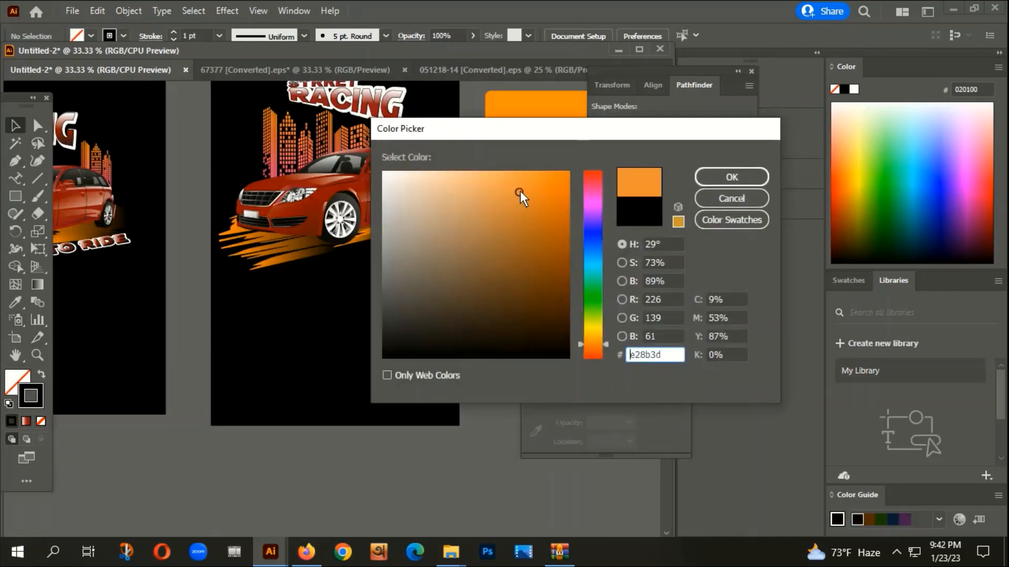
pyautogui.click(704, 177)
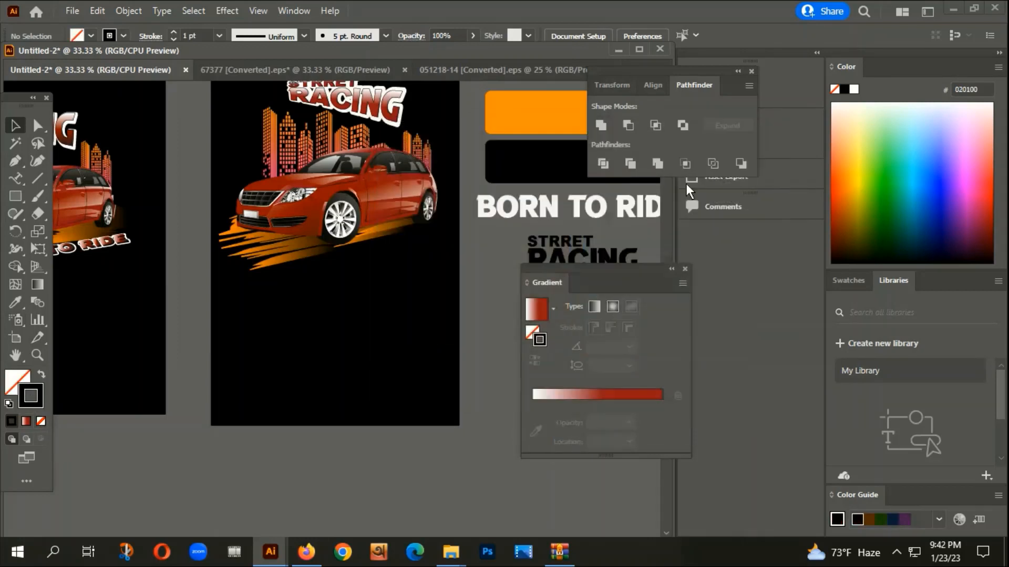
# Draw a straight path with the Pen tool, rising from the lower edge of the orange brush strokes to below the rear wheel
pyautogui.click(16, 161)
pyautogui.click(264, 275)
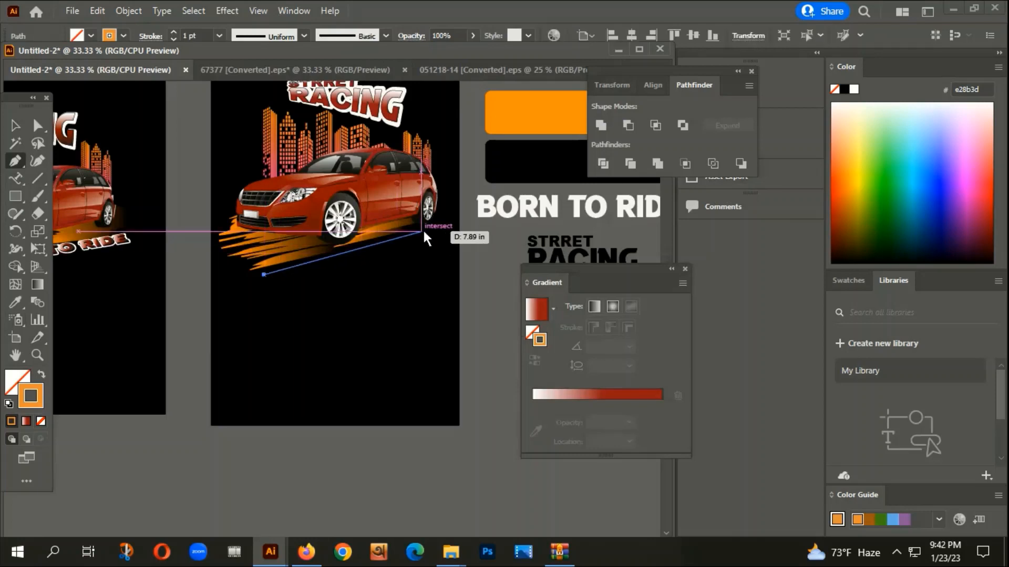
pyautogui.click(439, 227)
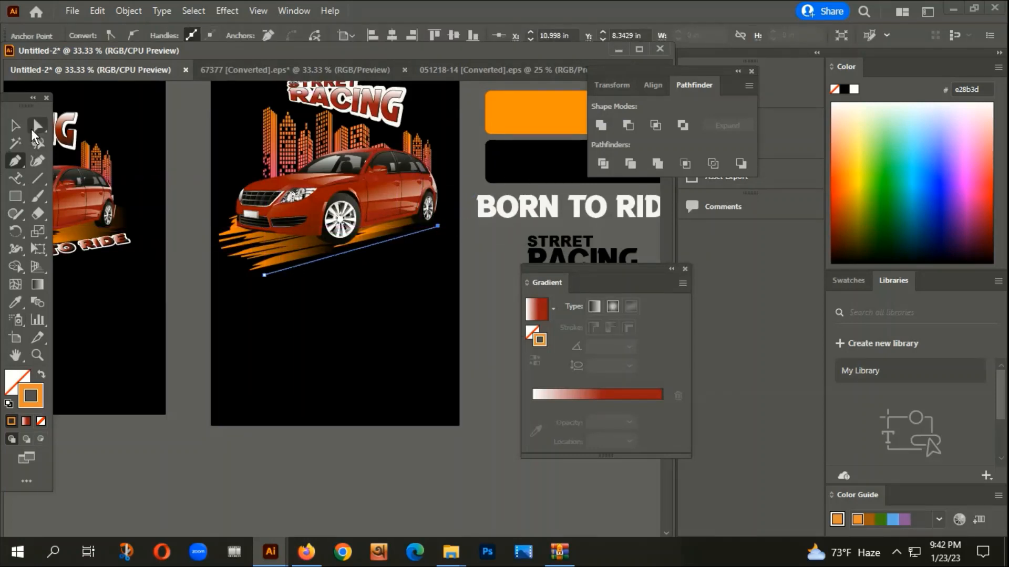
pyautogui.click(16, 125)
pyautogui.click(278, 360)
# Put the white BORN TO RIDE text onto the slanted line below the car with the Type on a Path tool
pyautogui.click(549, 212)
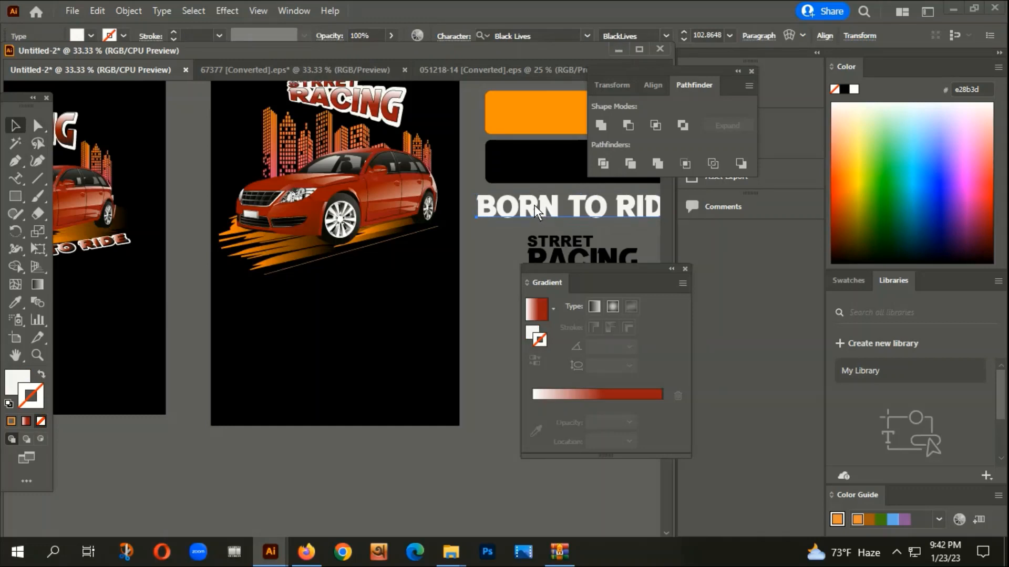
pyautogui.click(13, 175)
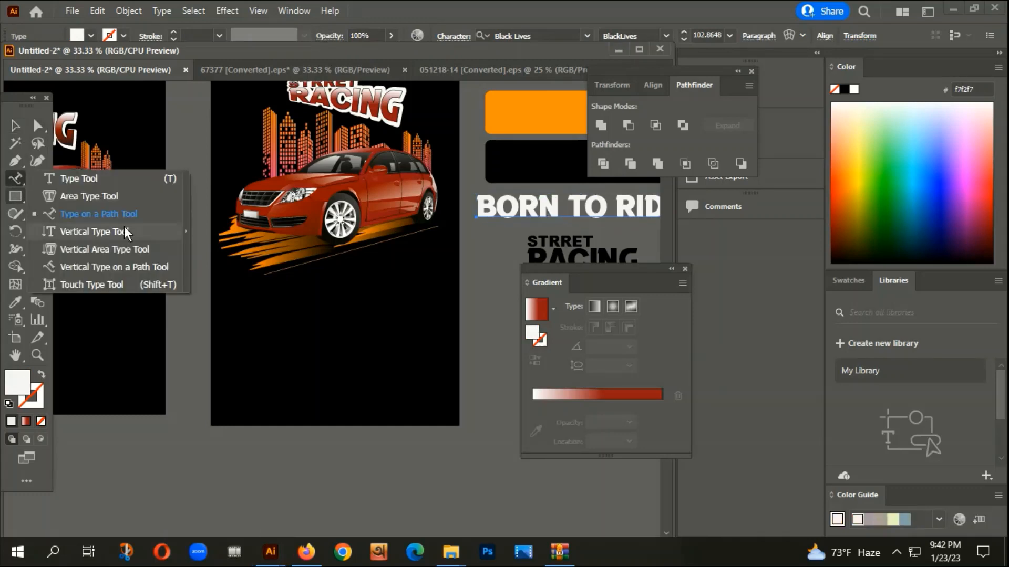
pyautogui.click(104, 213)
pyautogui.scroll(2, 290, 291)
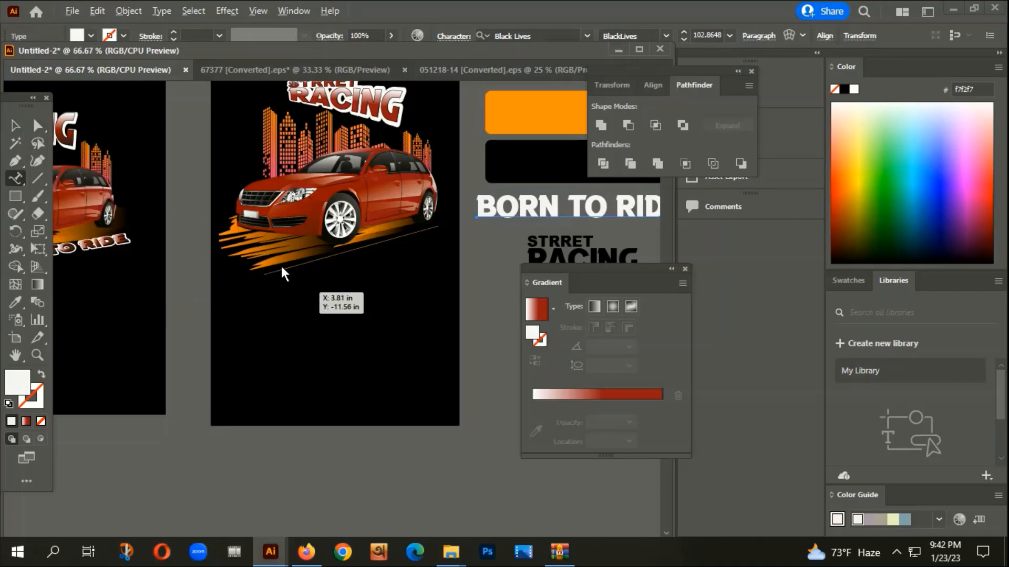
pyautogui.click(257, 252)
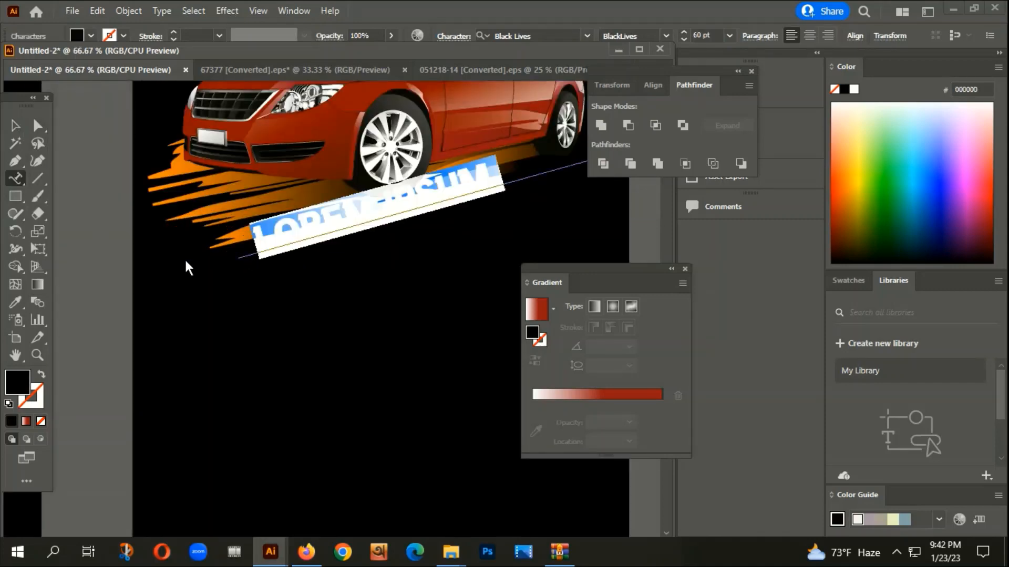
pyautogui.scroll(-2, 185, 265)
pyautogui.write('BORN TO')
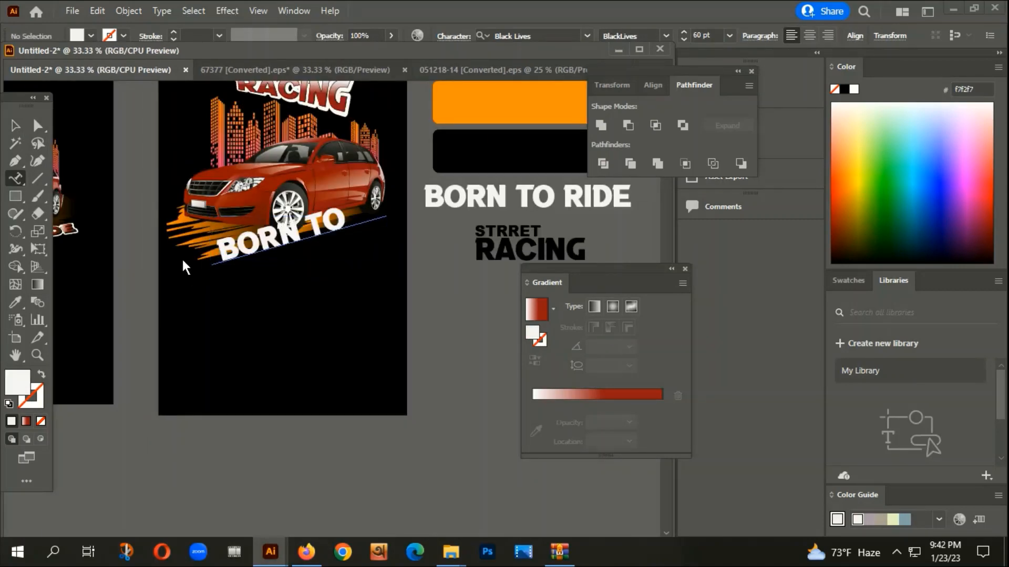
pyautogui.scroll(1, 317, 250)
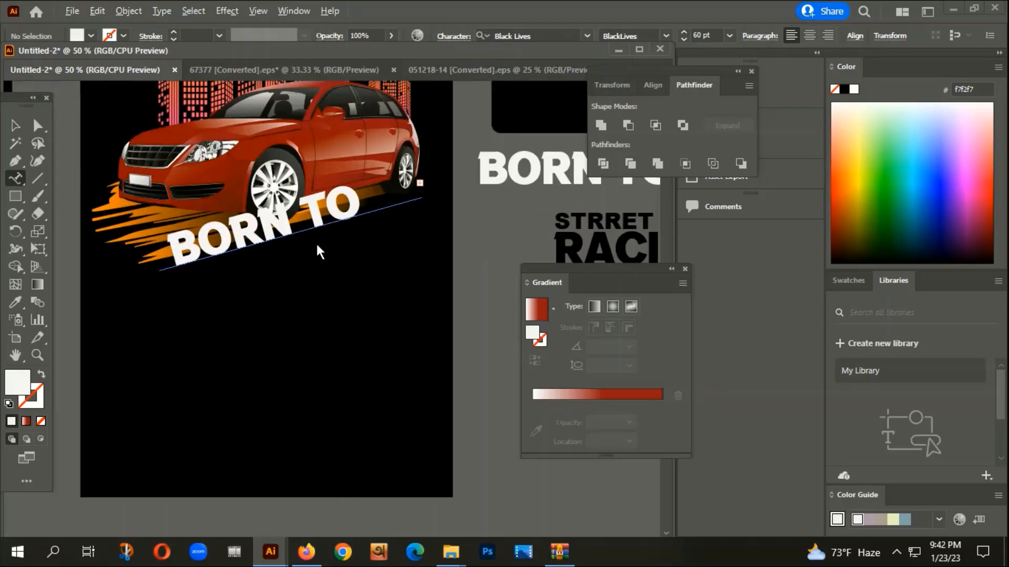
# Set the slanted path text's font size to 72 pt and move it slightly down and to the right below the car
pyautogui.click(14, 125)
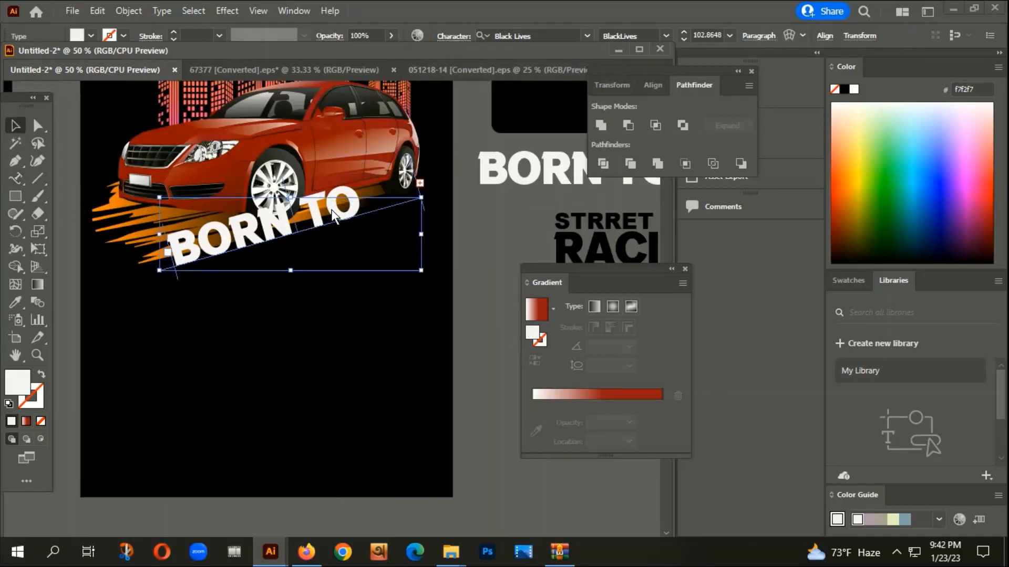
pyautogui.click(455, 37)
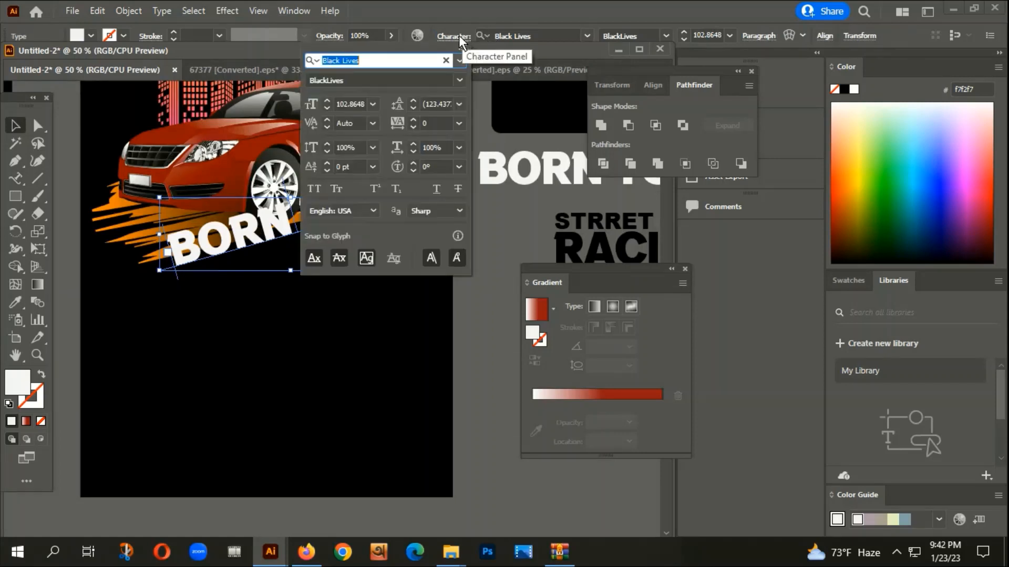
pyautogui.click(373, 106)
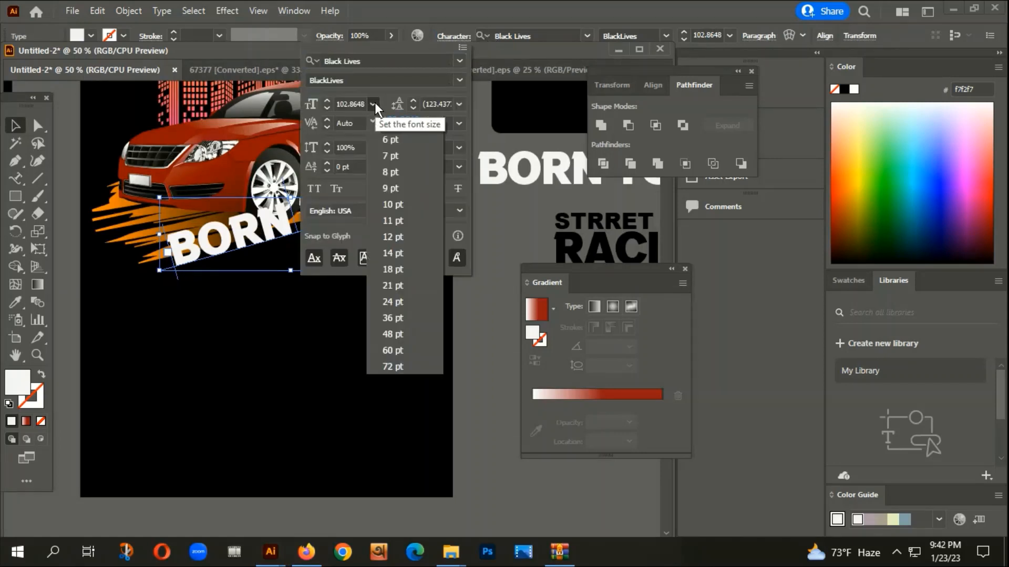
pyautogui.click(388, 367)
pyautogui.click(440, 347)
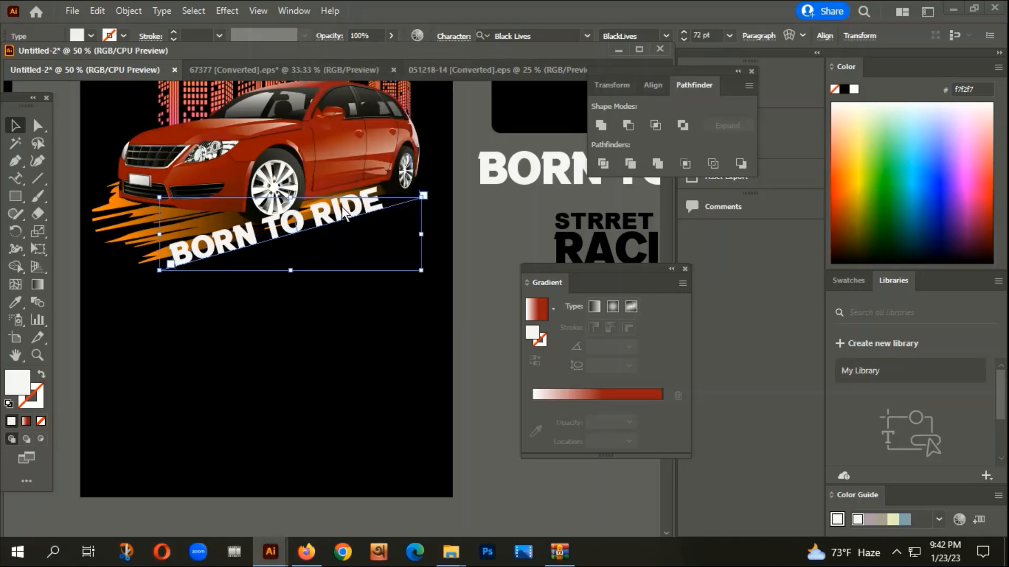
pyautogui.moveTo(343, 215); pyautogui.dragTo(352, 219)
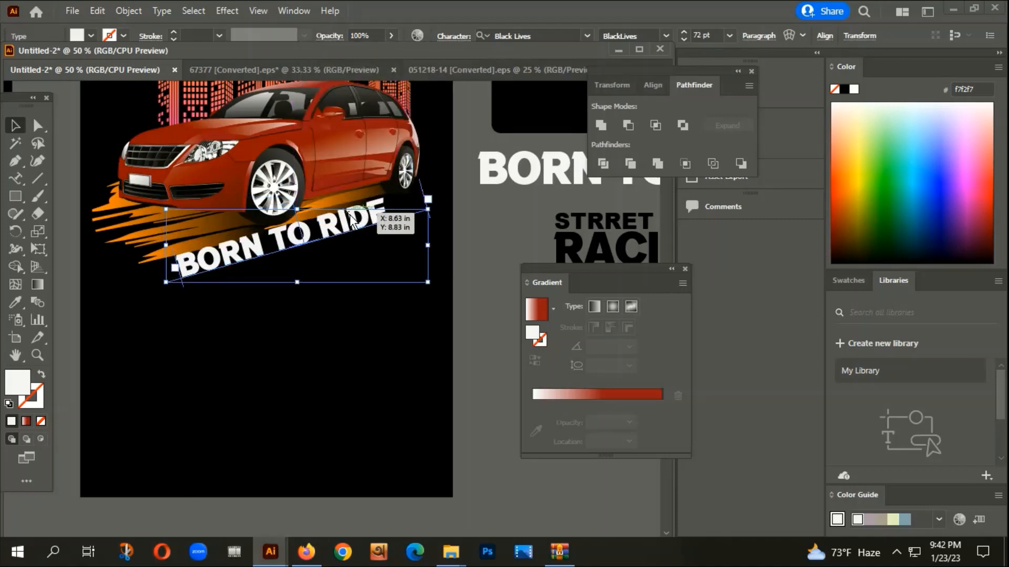
# Convert the slanted BORN TO RIDE text to outlines and enlarge it slightly below the car
pyautogui.rightClick(349, 212)
pyautogui.click(419, 336)
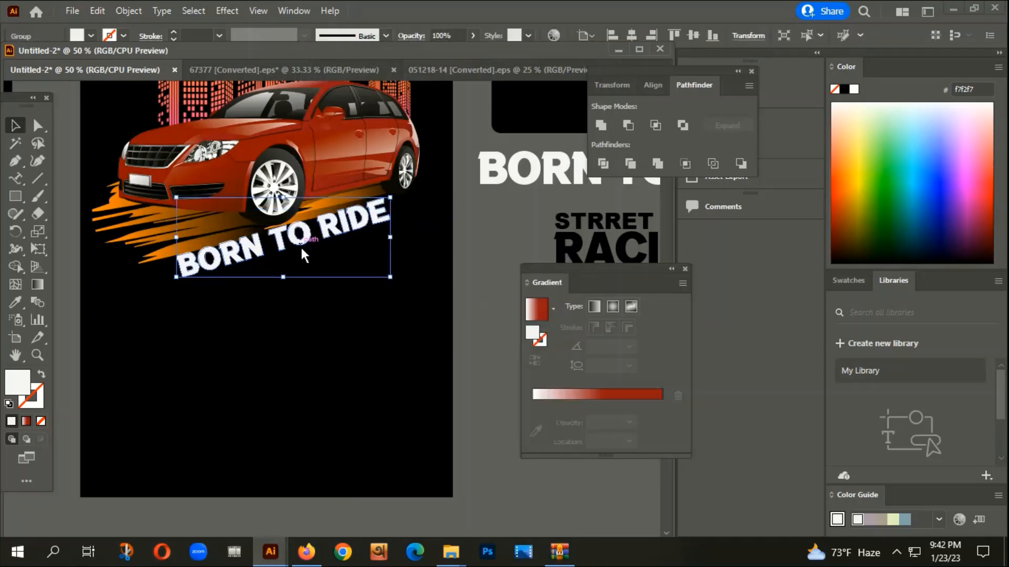
pyautogui.scroll(1, 371, 222)
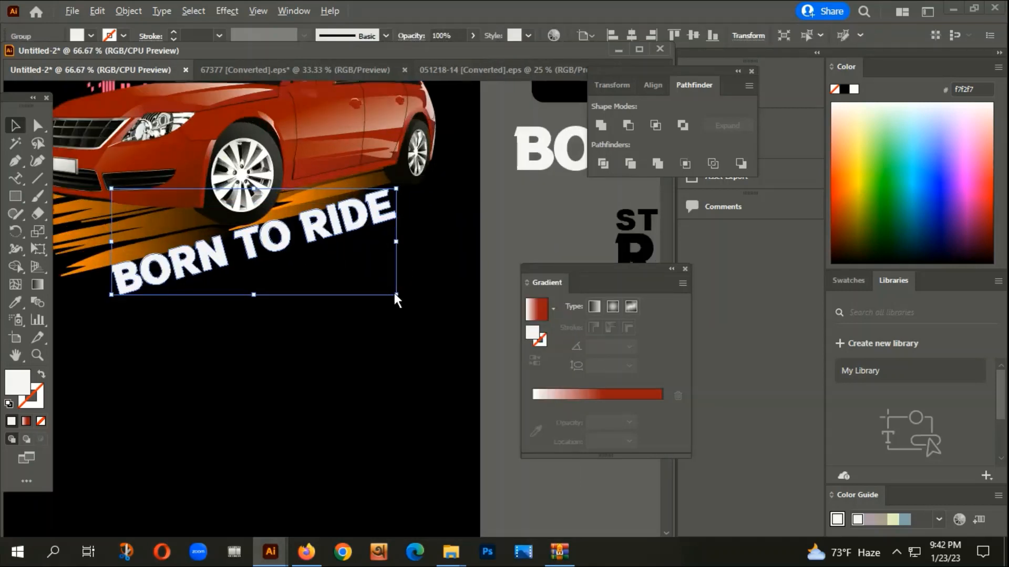
pyautogui.moveTo(394, 293); pyautogui.dragTo(422, 306)
pyautogui.click(380, 329)
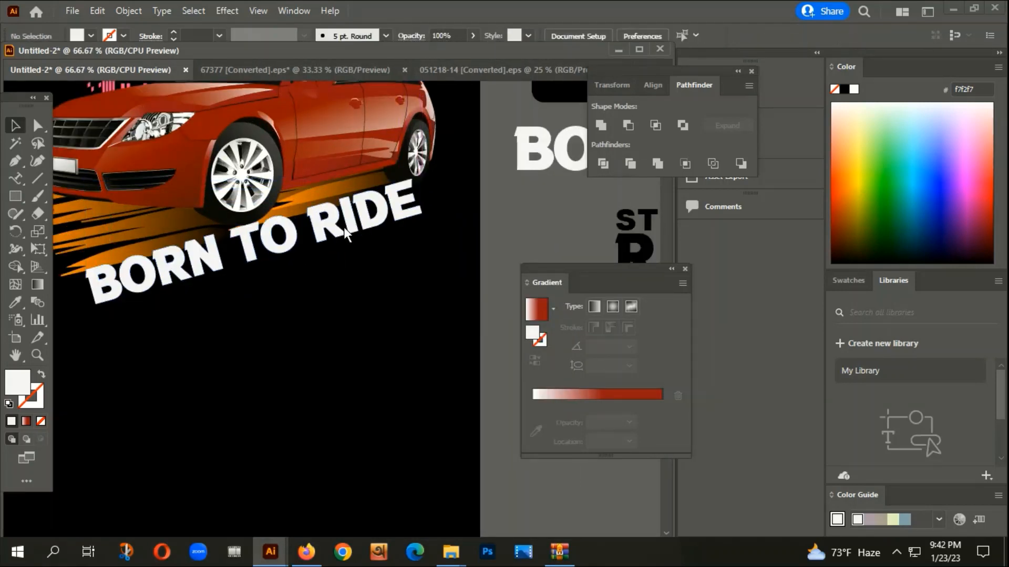
# Reposition the outlined slogan below the brush strokes and rotate it slightly clockwise
pyautogui.moveTo(349, 246); pyautogui.dragTo(343, 238)
pyautogui.moveTo(439, 192); pyautogui.dragTo(387, 230)
pyautogui.click(439, 216)
pyautogui.moveTo(433, 327); pyautogui.dragTo(436, 322)
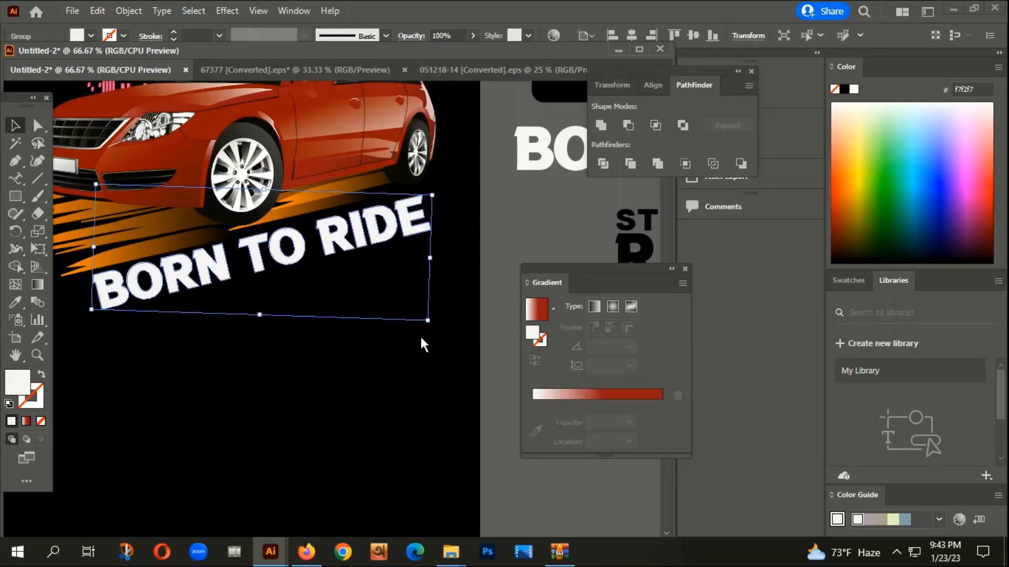
pyautogui.click(420, 337)
# Flatten the slogan to roughly half its height with the Free Transform tool
pyautogui.scroll(-1, 285, 274)
pyautogui.click(288, 264)
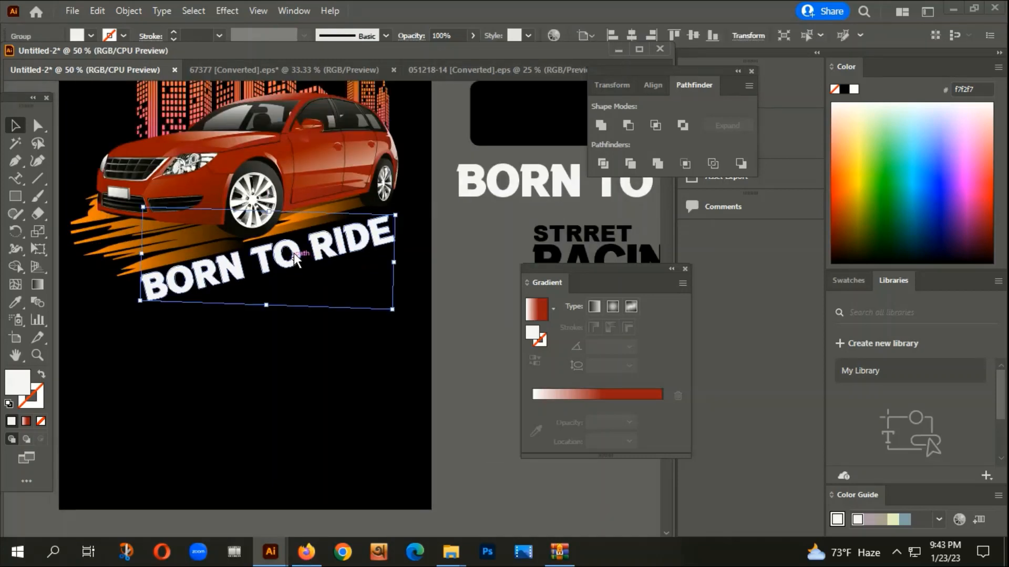
pyautogui.click(40, 247)
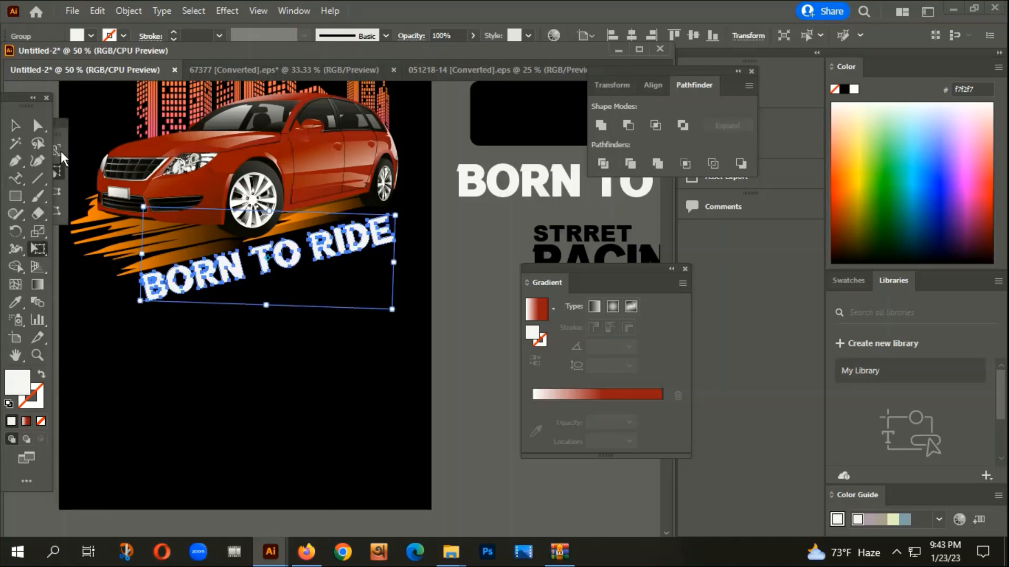
pyautogui.moveTo(58, 118); pyautogui.dragTo(107, 93)
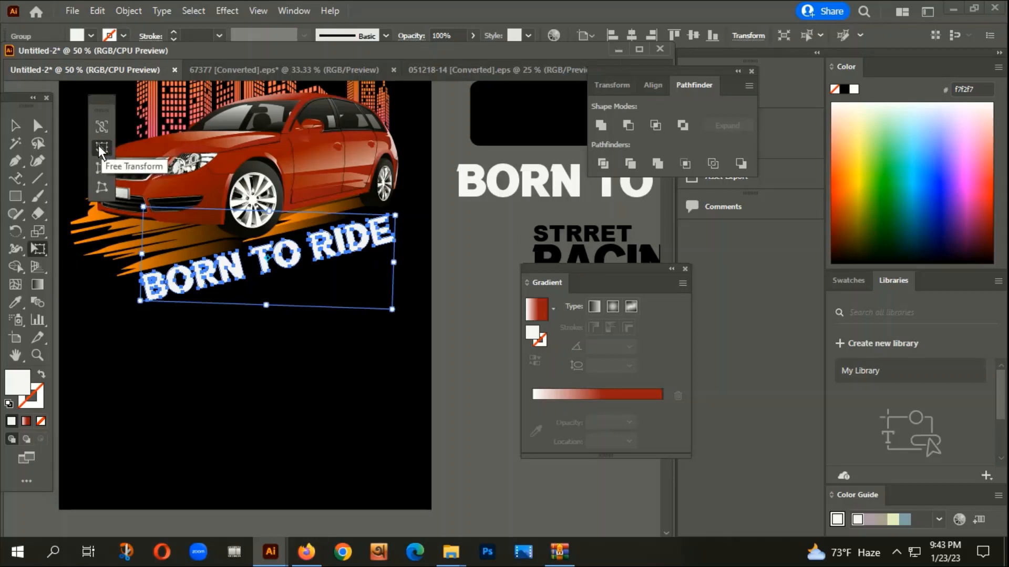
pyautogui.moveTo(269, 305); pyautogui.dragTo(276, 278)
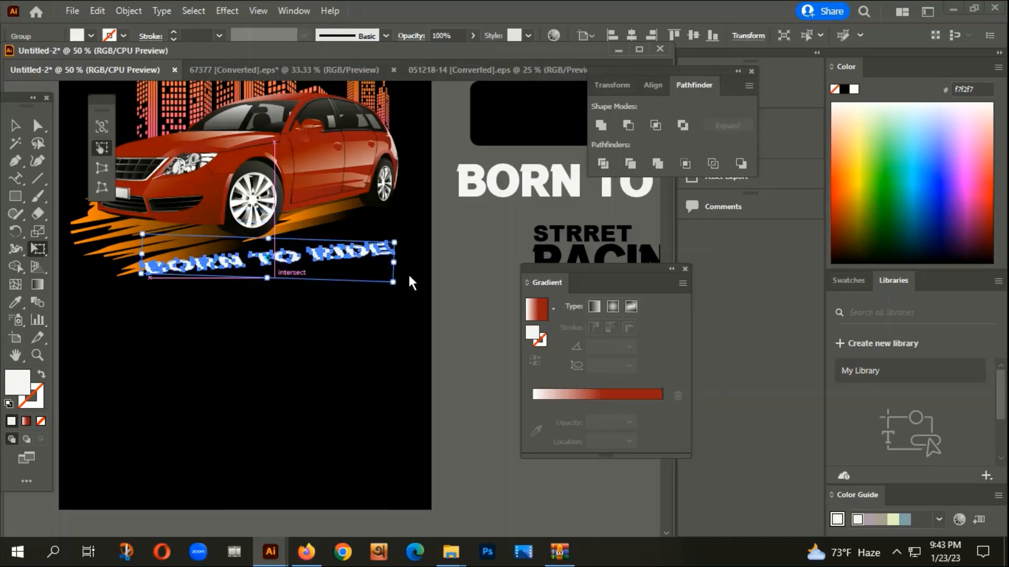
pyautogui.click(15, 125)
pyautogui.click(274, 279)
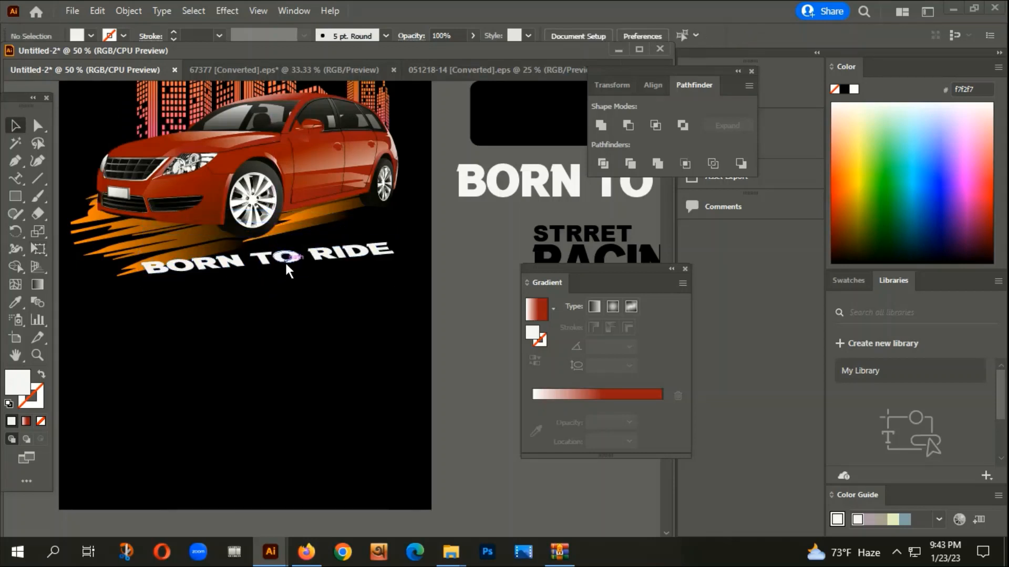
# Rotate the flattened slogan about 7° counterclockwise and move it up about 0.25 in, closer to the brush strokes
pyautogui.click(284, 260)
pyautogui.moveTo(399, 284); pyautogui.dragTo(405, 265)
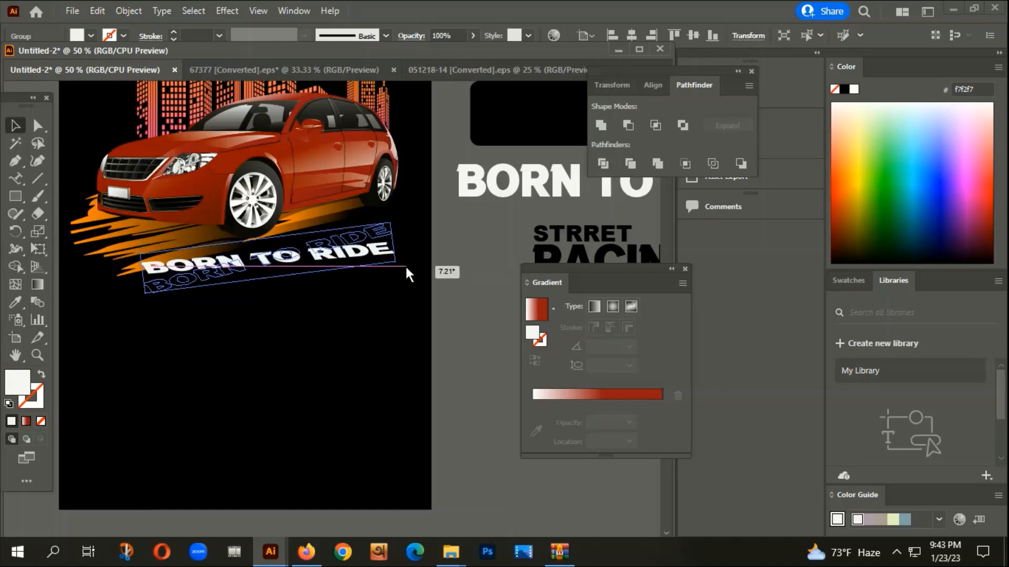
pyautogui.click(392, 296)
pyautogui.moveTo(338, 251); pyautogui.dragTo(336, 243)
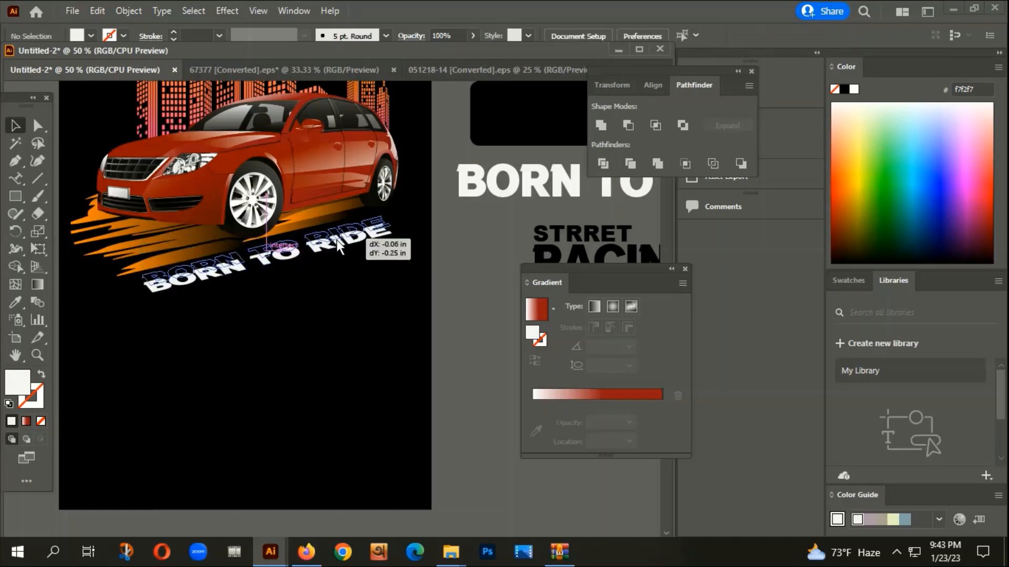
pyautogui.click(331, 271)
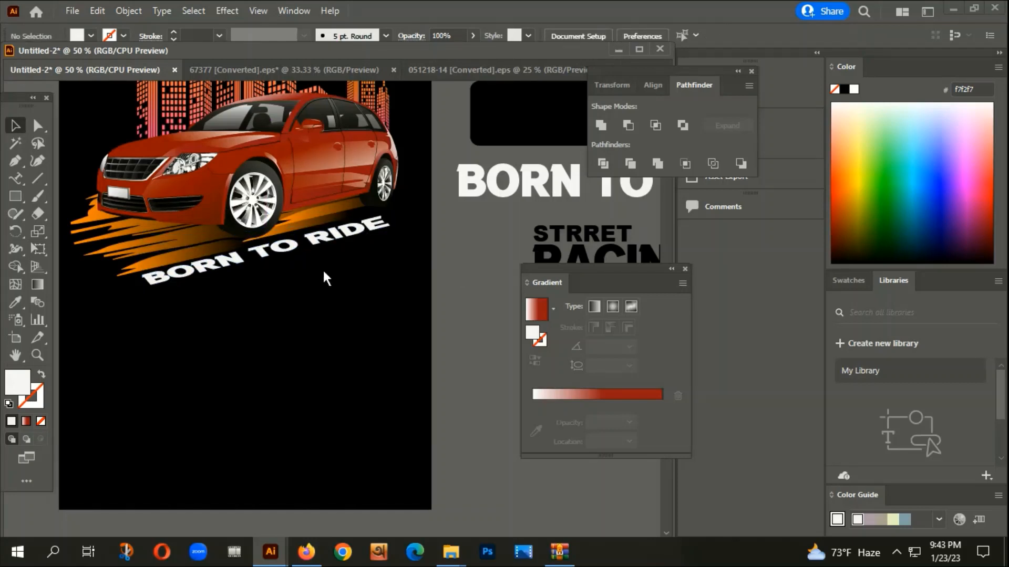
# Enlarge the flattened slogan slightly around its centre
pyautogui.click(351, 236)
pyautogui.scroll(1, 128, 287)
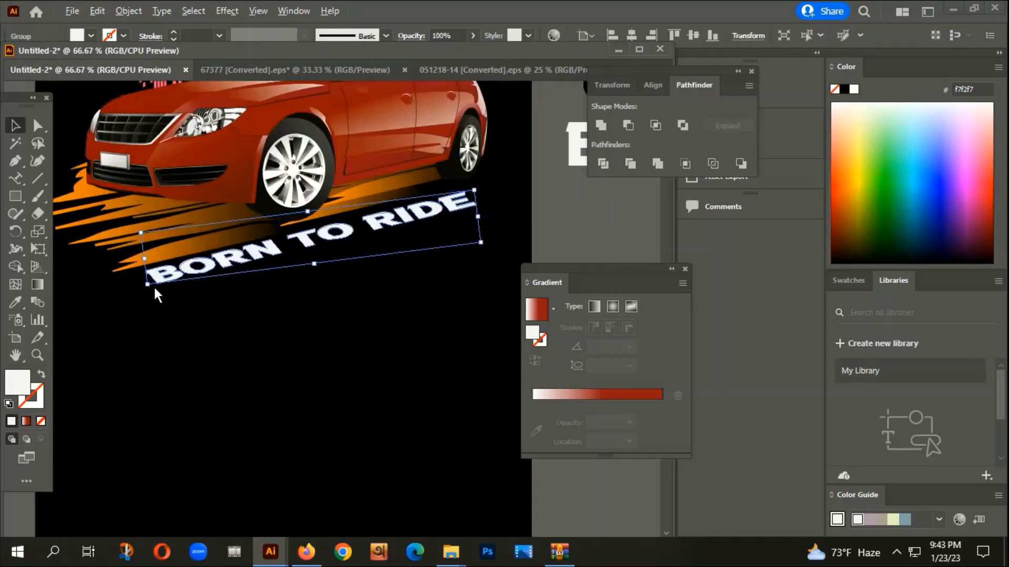
pyautogui.moveTo(150, 286); pyautogui.dragTo(141, 291)
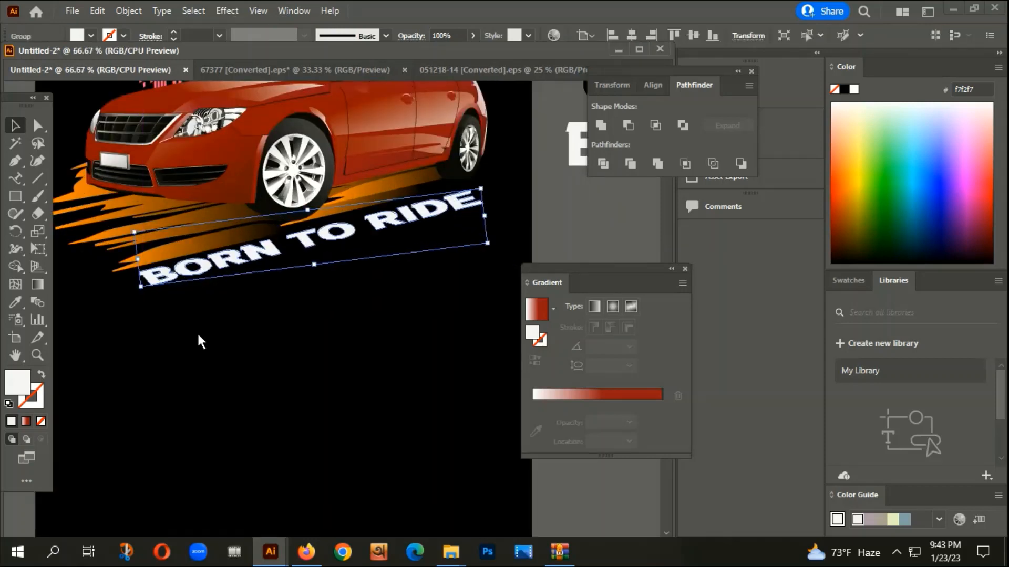
pyautogui.click(197, 332)
# Apply the white-to-red gradient of the RACING title to the slogan letters with the Eyedropper
pyautogui.click(225, 266)
pyautogui.scroll(-2, 220, 270)
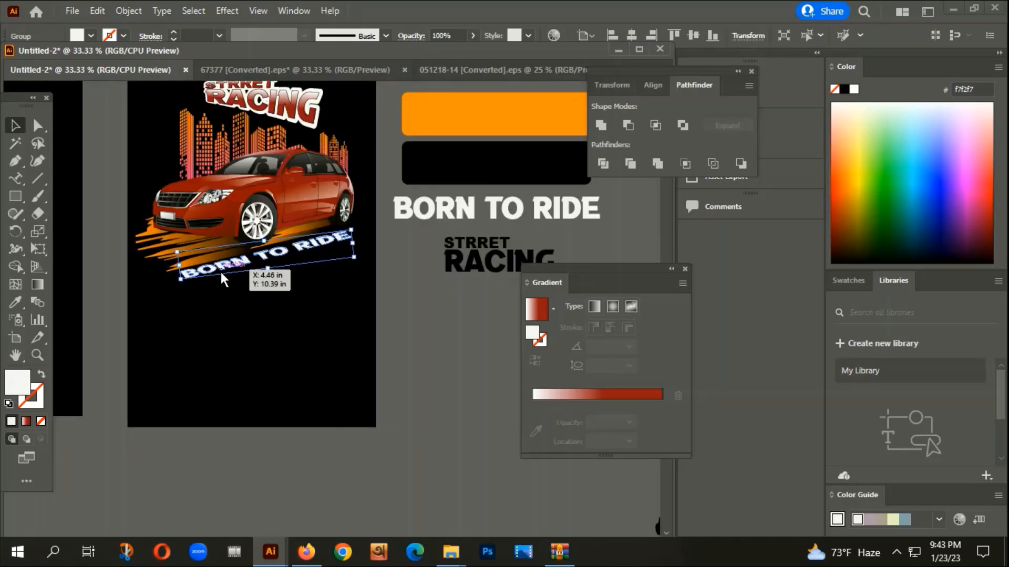
pyautogui.press('i')
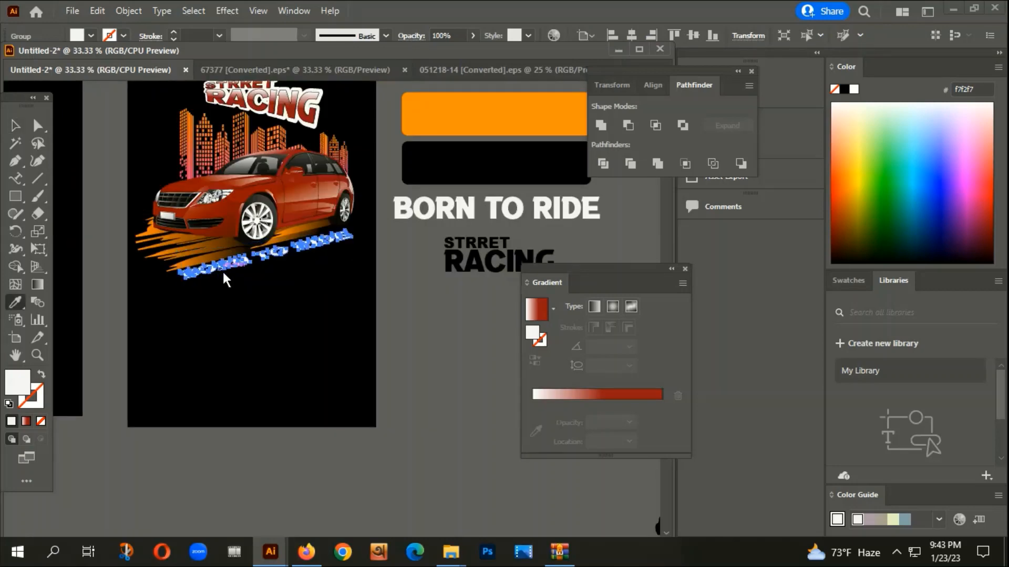
pyautogui.click(289, 107)
pyautogui.press('v')
pyautogui.click(176, 297)
pyautogui.scroll(3, 169, 258)
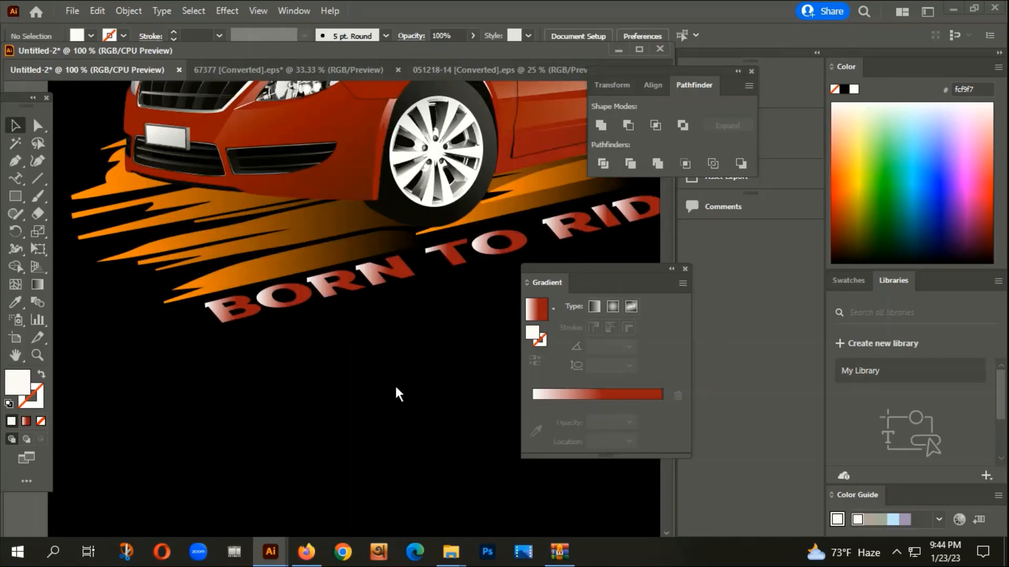
# Remove the black stroke from the gradient slogan letters
pyautogui.scroll(2, 216, 341)
pyautogui.click(256, 311)
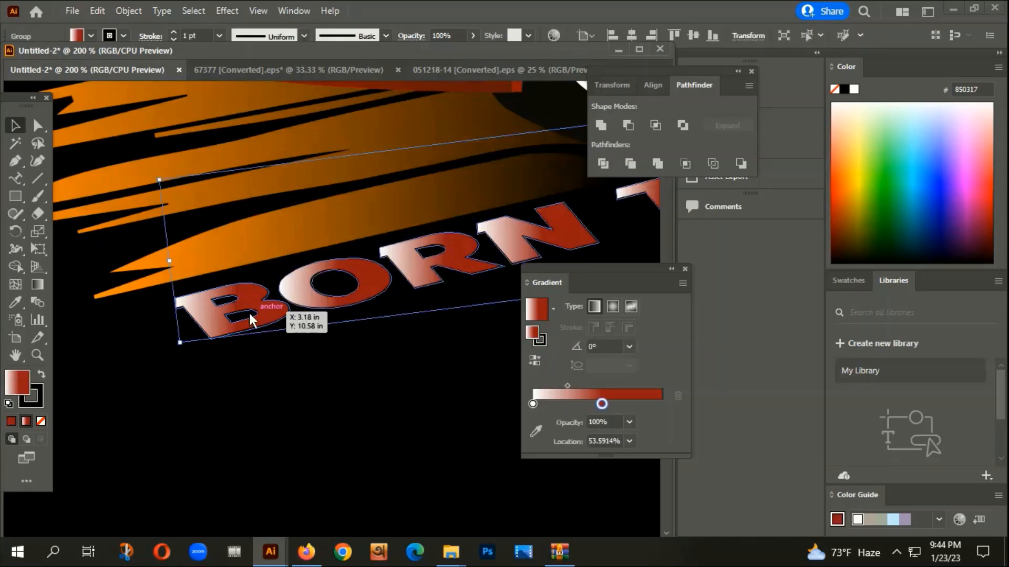
pyautogui.click(37, 402)
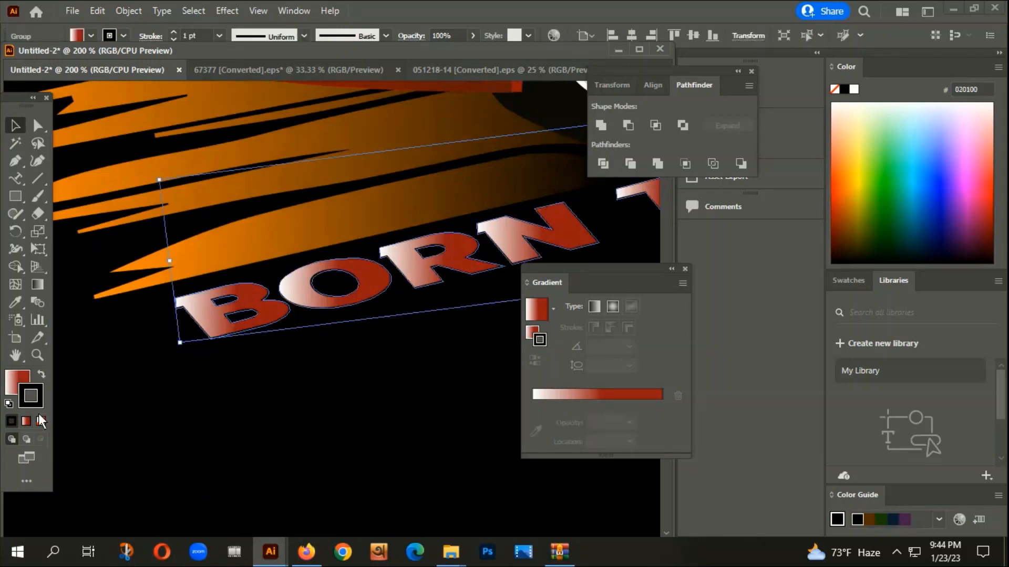
pyautogui.click(41, 420)
# Offset the slogan's letter paths by 5 px with round joins
pyautogui.click(128, 11)
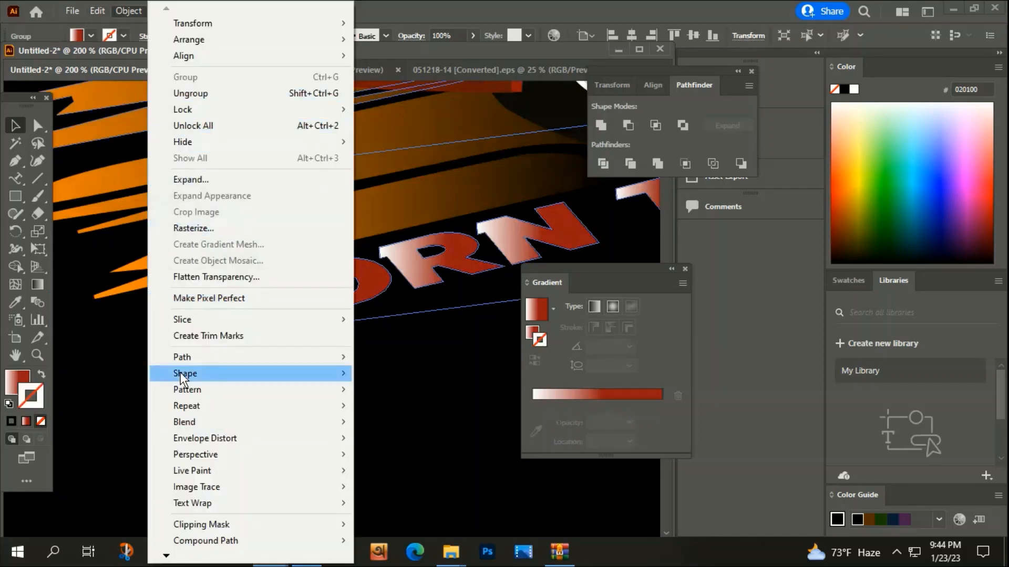
pyautogui.moveTo(176, 355)
pyautogui.click(399, 411)
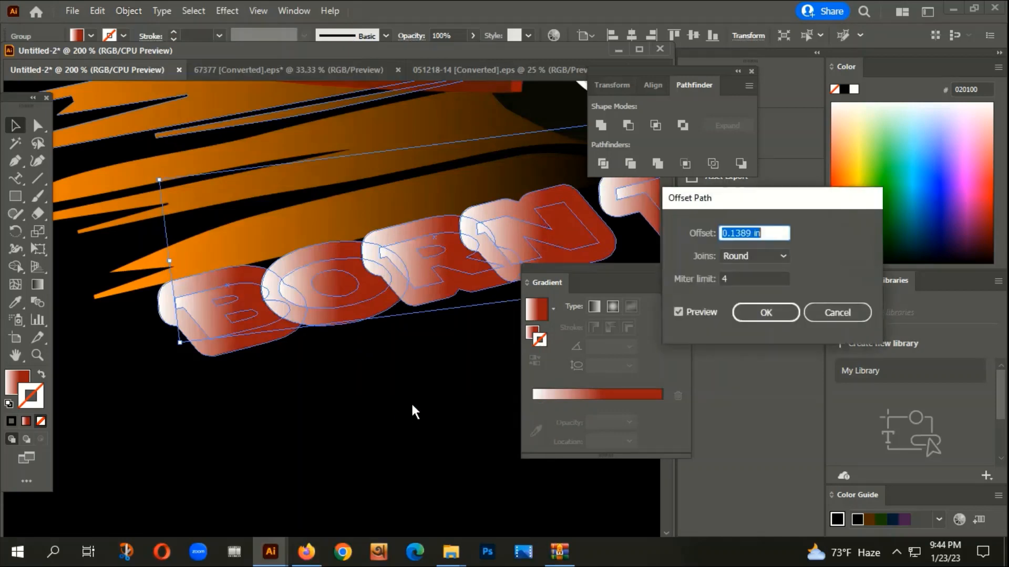
pyautogui.write('5PX')
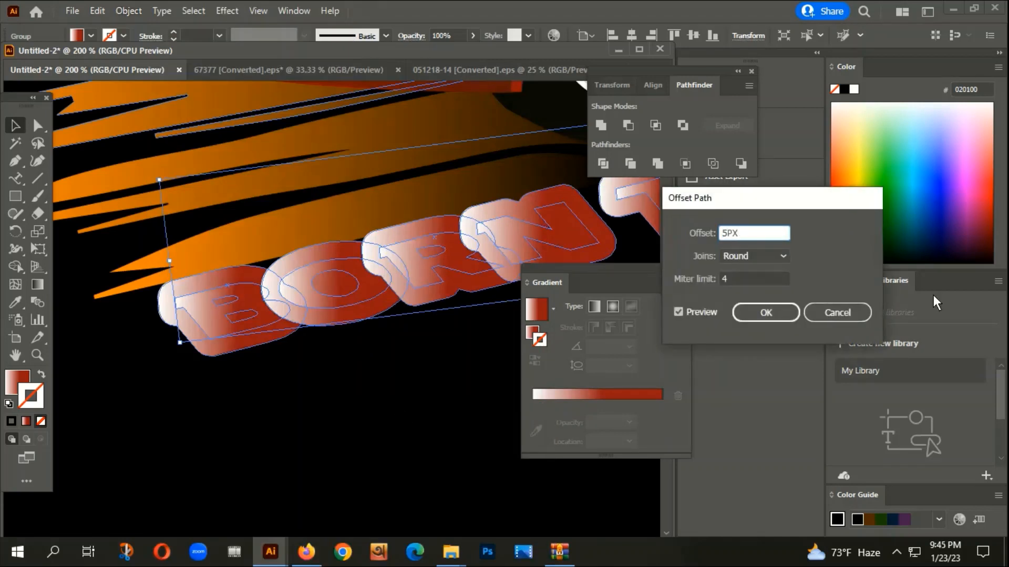
pyautogui.click(783, 313)
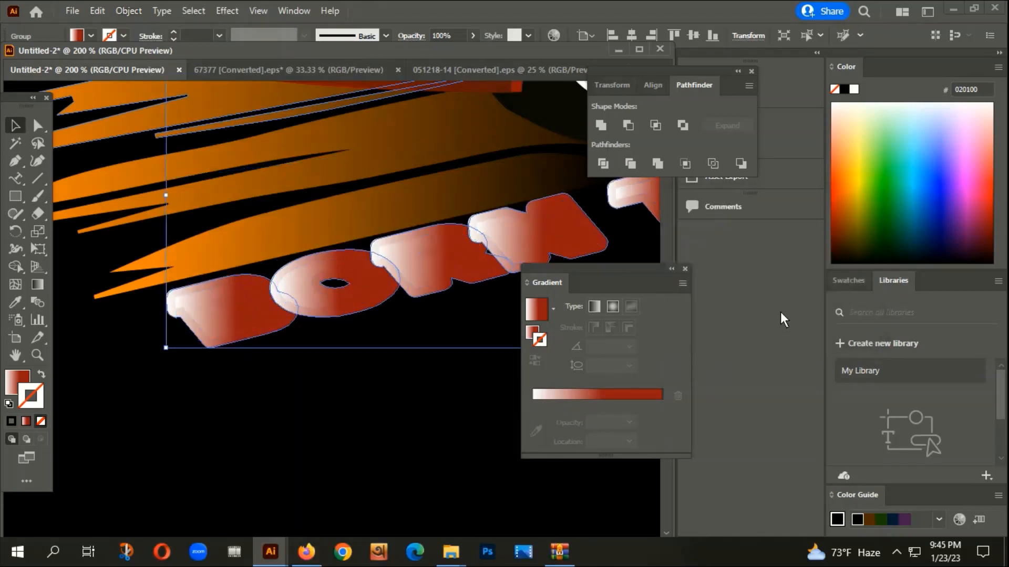
# Unite the offset slogan shapes and fill the merged shape with white (FFFFFF)
pyautogui.click(600, 125)
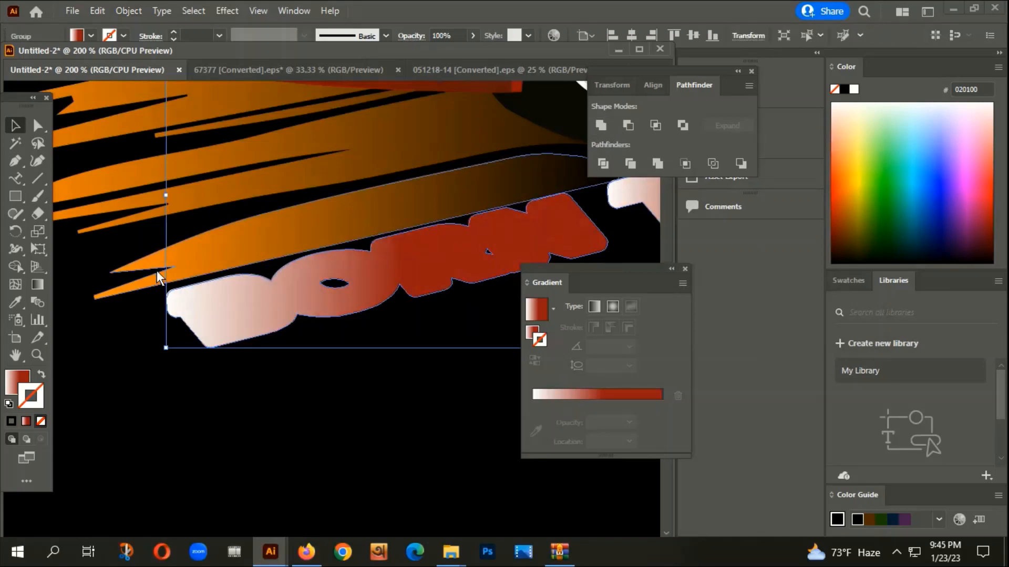
pyautogui.doubleClick(13, 385)
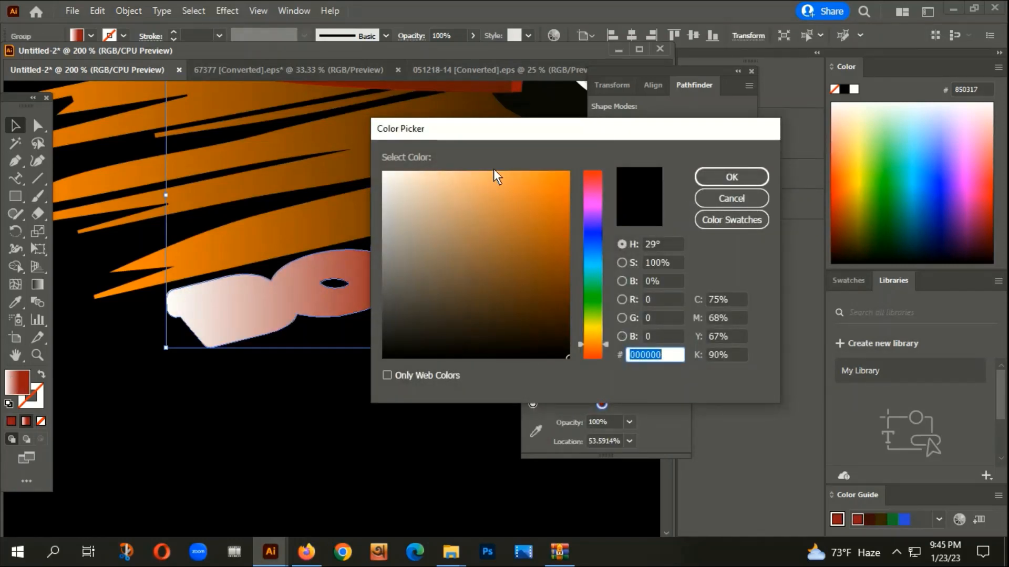
pyautogui.write('FFFFFF')
pyautogui.click(732, 177)
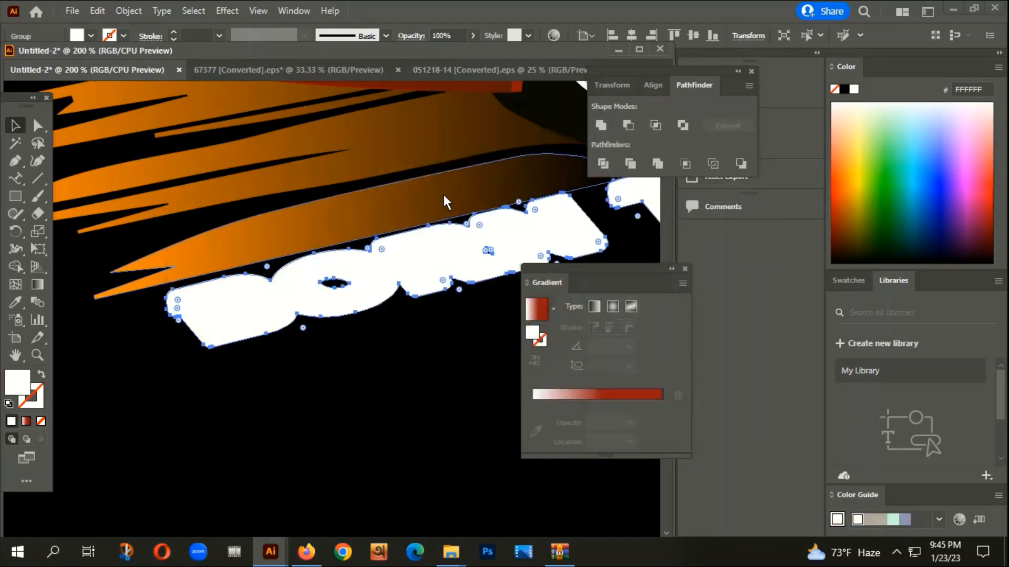
# Place the white offset shape behind the gradient slogan letters by cutting it and pasting it in back
pyautogui.hotkey('ctrl', 'x')
pyautogui.click(242, 324)
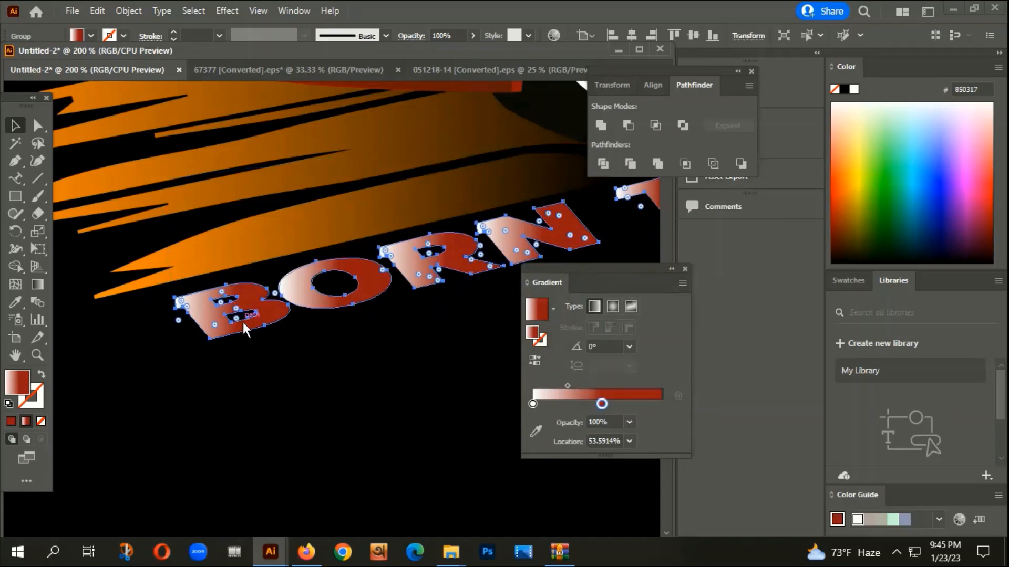
pyautogui.hotkey('ctrl', 'b')
pyautogui.scroll(1, 197, 323)
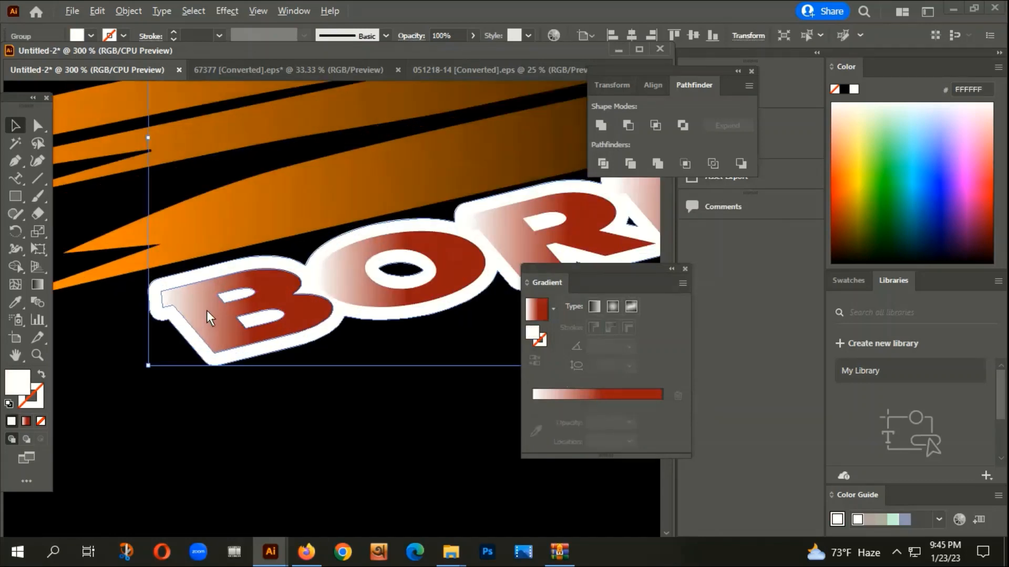
# Shift the white backing shape slightly to the right behind the slogan letters
pyautogui.click(200, 313)
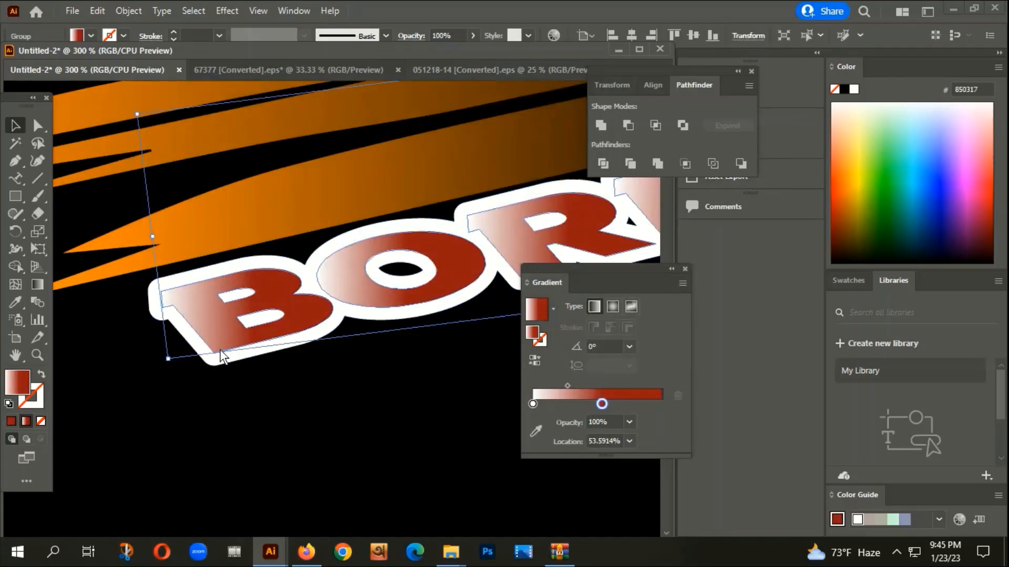
pyautogui.scroll(1, 216, 371)
pyautogui.click(225, 382)
pyautogui.moveTo(208, 360); pyautogui.dragTo(219, 361)
pyautogui.click(215, 398)
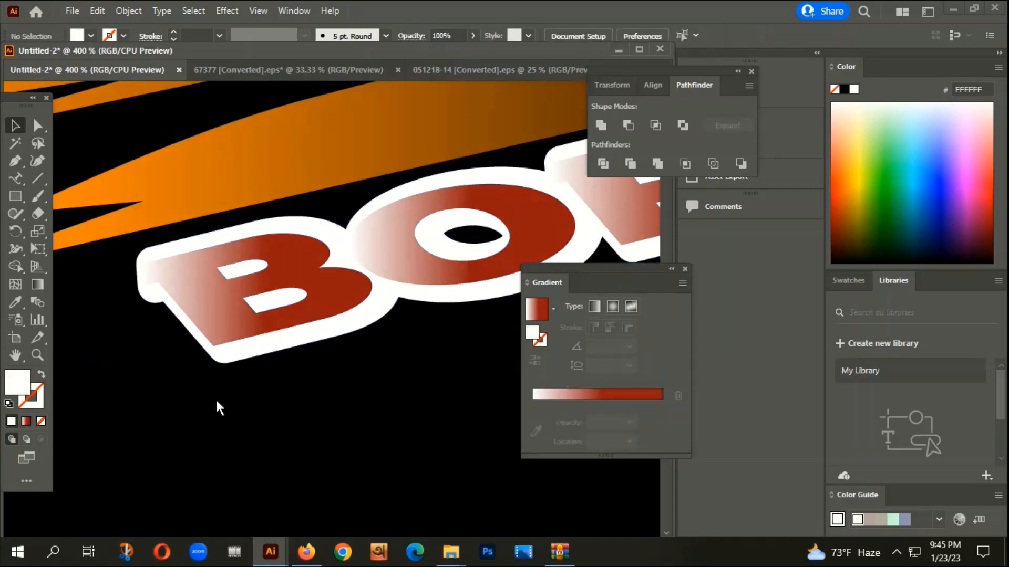
pyautogui.scroll(-3, 223, 398)
pyautogui.scroll(3, 213, 399)
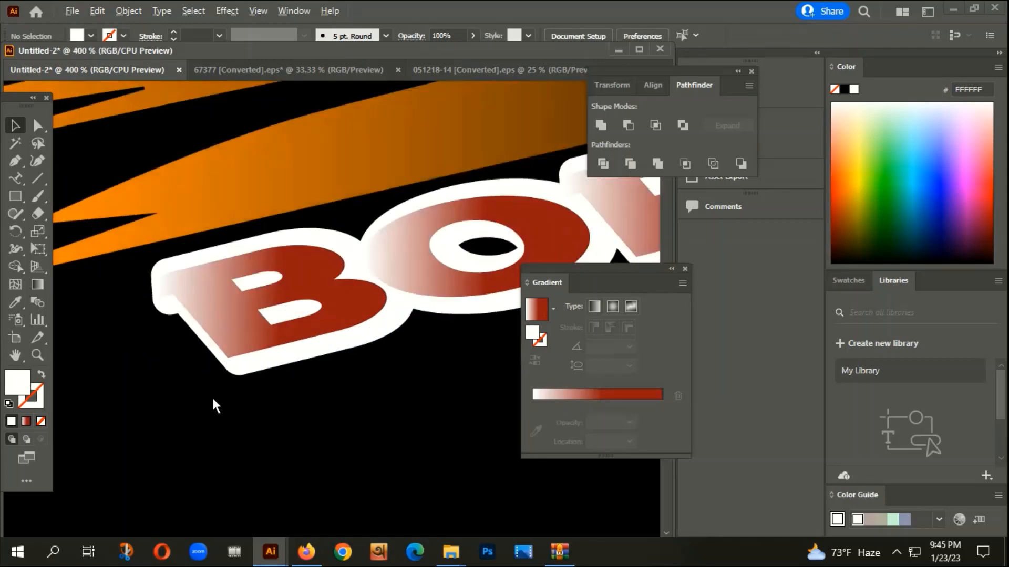
# Duplicate the gradient slogan letters in back and nudge the copy slightly right and down
pyautogui.click(250, 345)
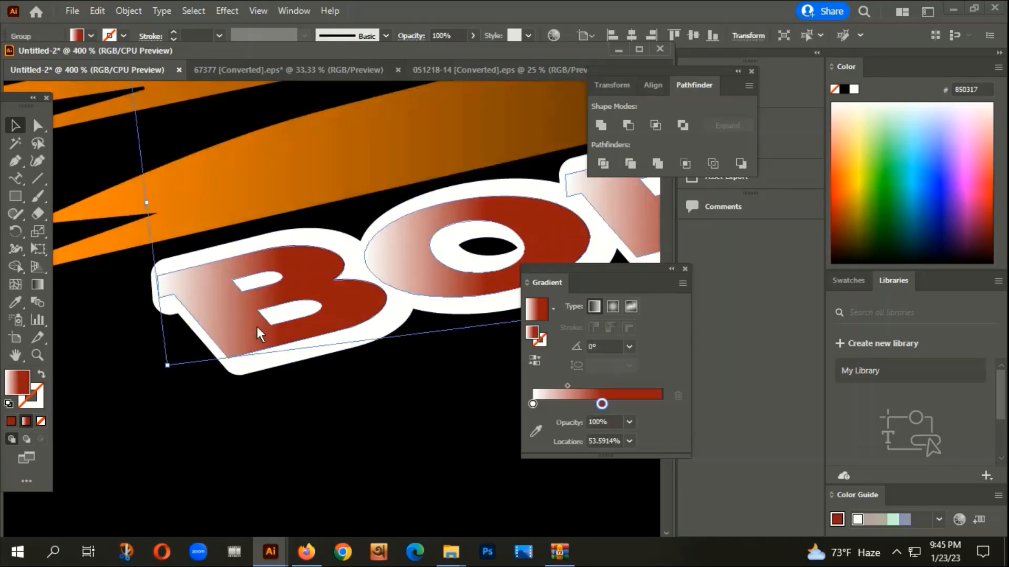
pyautogui.press('ctrl')
pyautogui.press('Right')
pyautogui.press('Right')
pyautogui.press('Right')
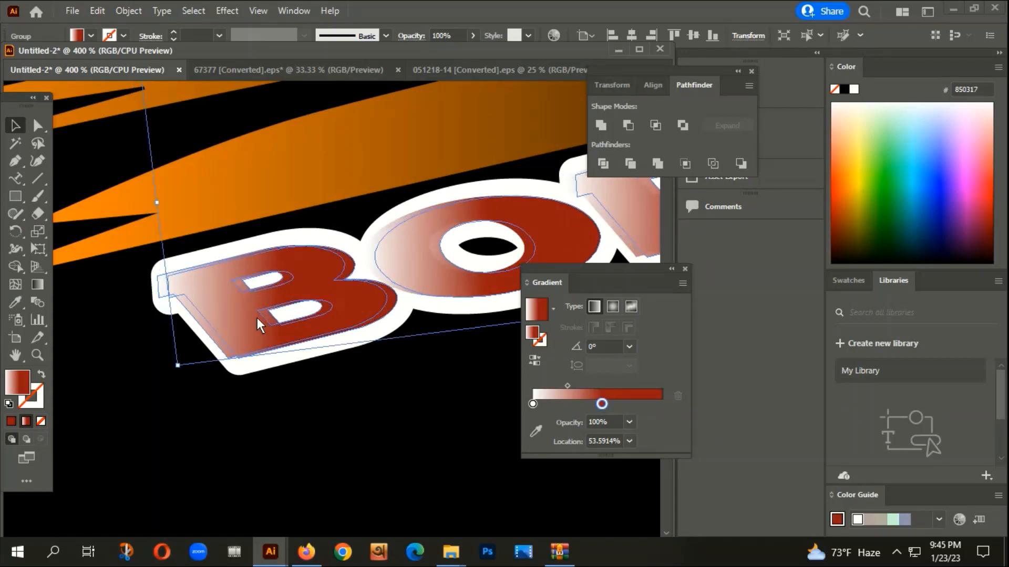
pyautogui.press('Down')
pyautogui.press('Down')
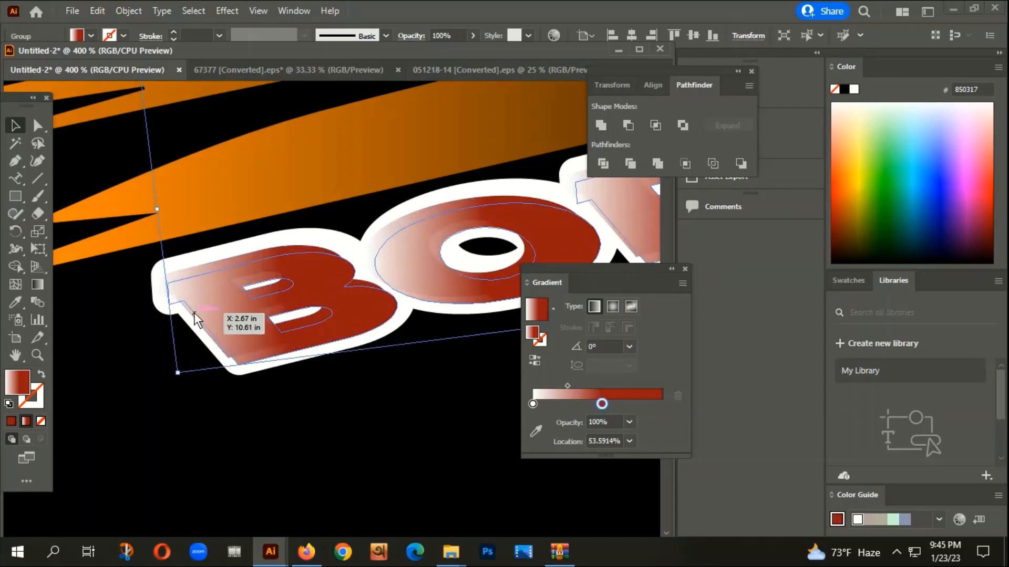
# Fill the offset copy of the slogan letters with the black artboard background colour, using the Eyedropper, as a drop shadow
pyautogui.press('i')
pyautogui.click(259, 456)
pyautogui.scroll(-4, 237, 271)
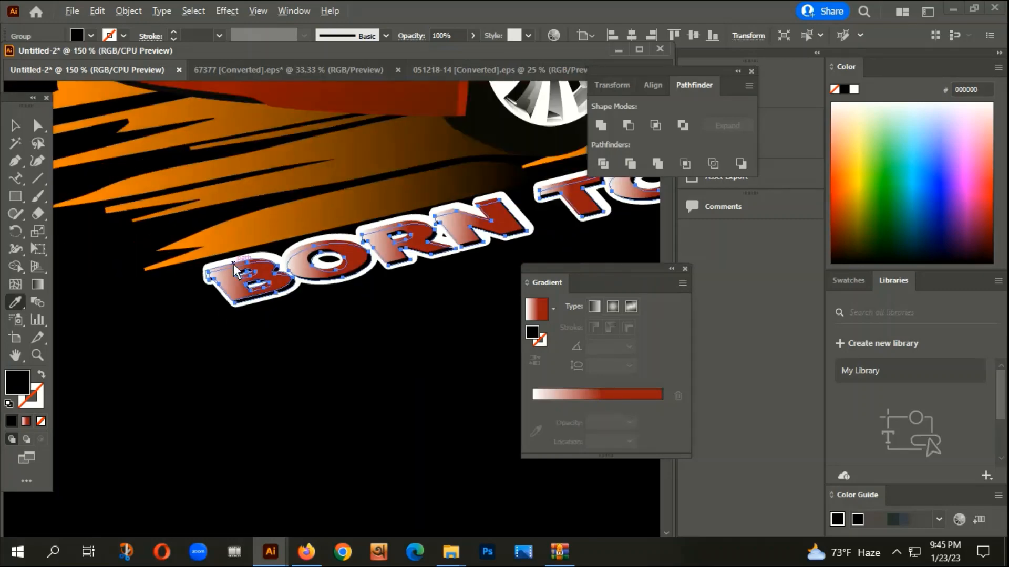
pyautogui.press('v')
pyautogui.click(204, 316)
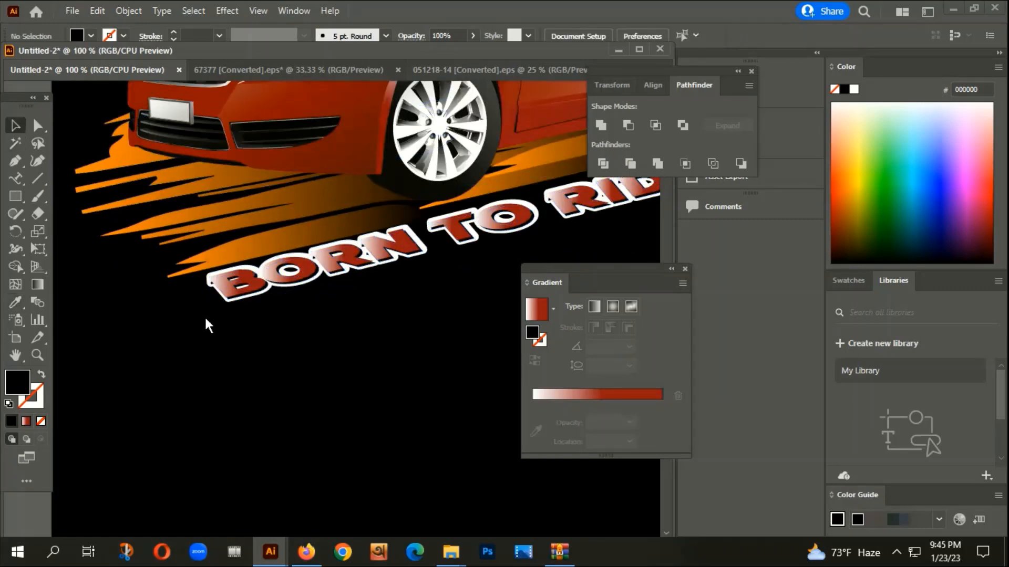
pyautogui.scroll(-3, 203, 301)
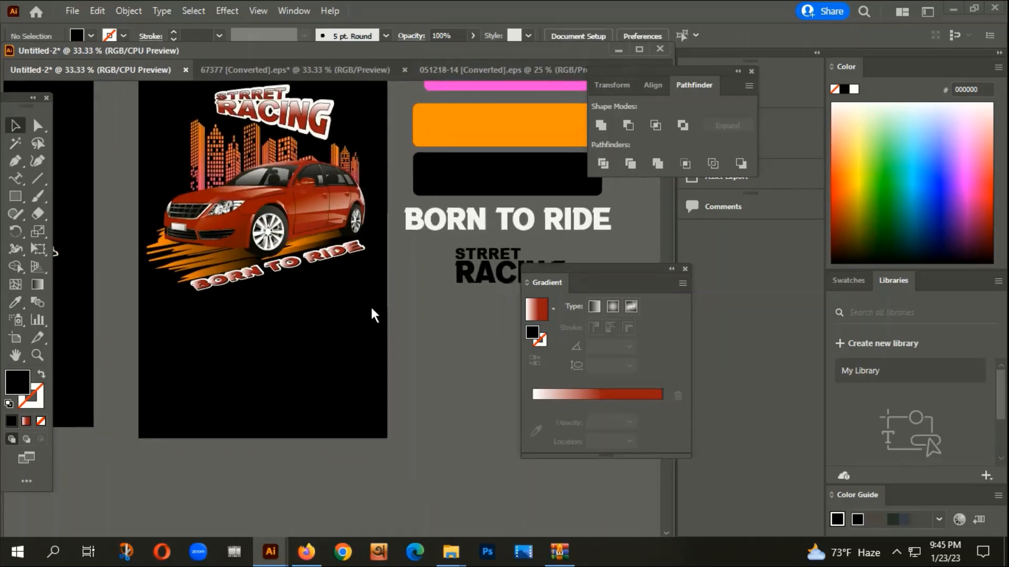
pyautogui.scroll(-1, 391, 314)
pyautogui.moveTo(417, 326); pyautogui.dragTo(417, 323)
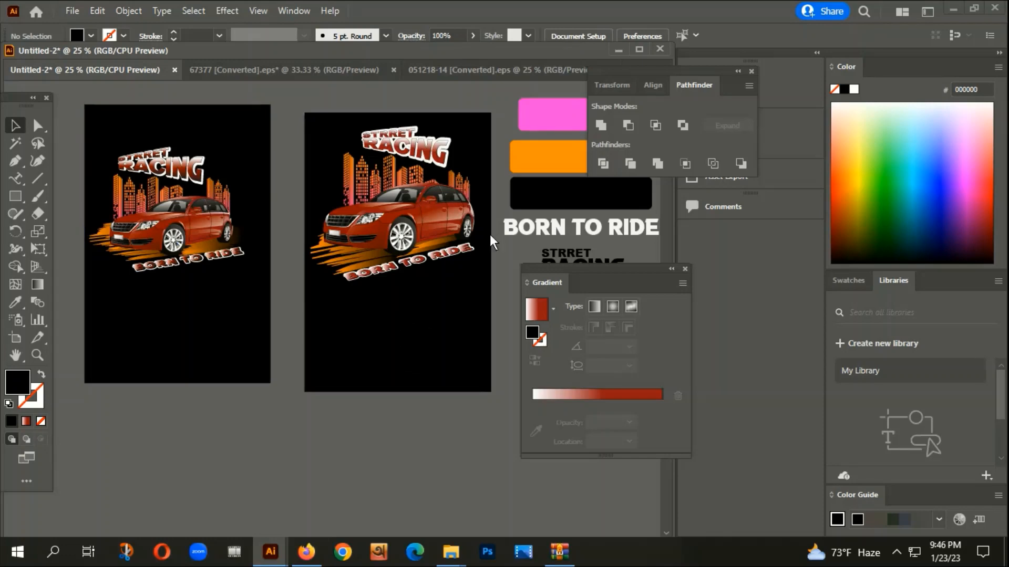
pyautogui.scroll(2, 462, 154)
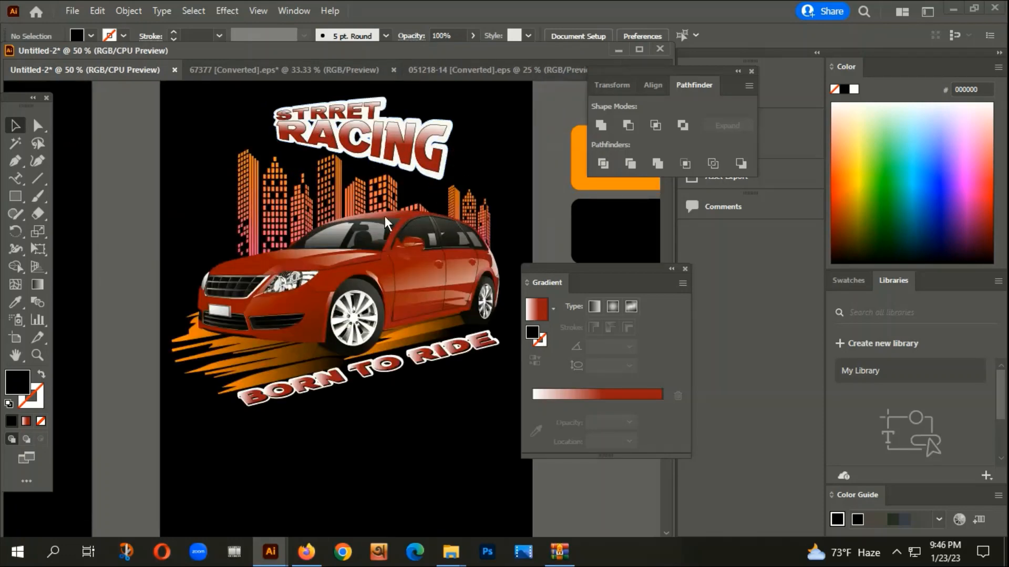